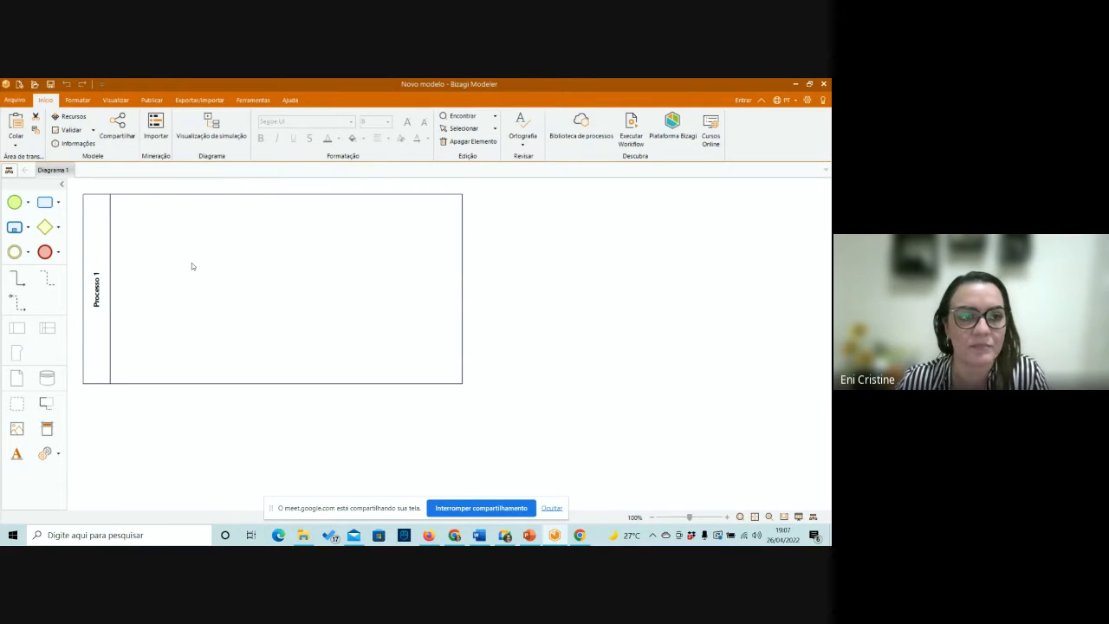
# Widen the Processo 1 pool by extending its right border until it spans the visible canvas.
pyautogui.click(463, 276)
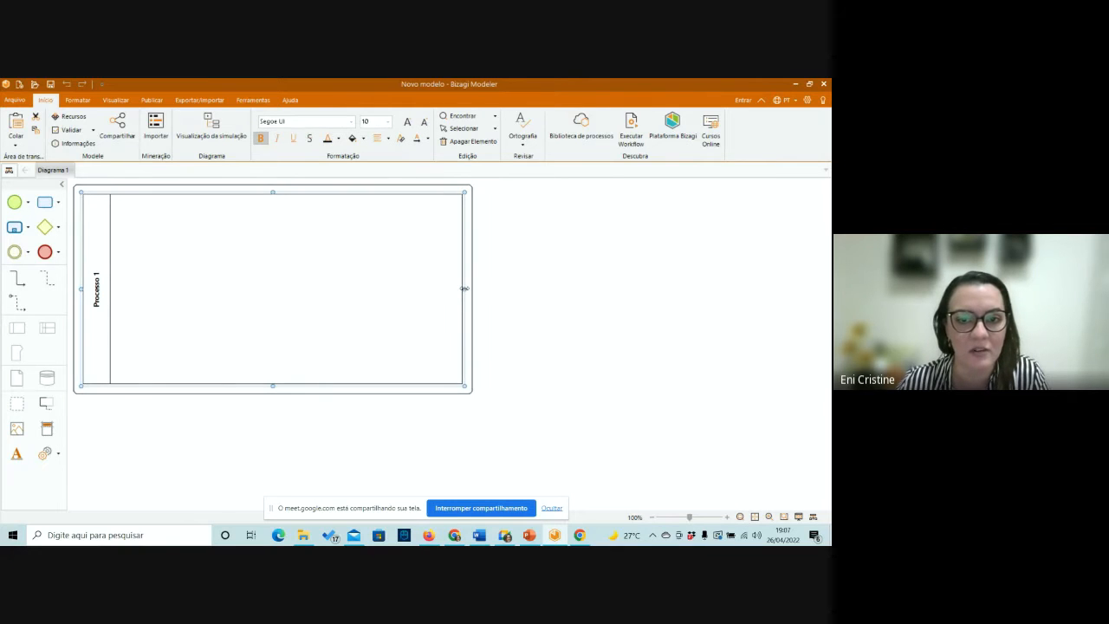
pyautogui.moveTo(465, 287); pyautogui.dragTo(486, 297)
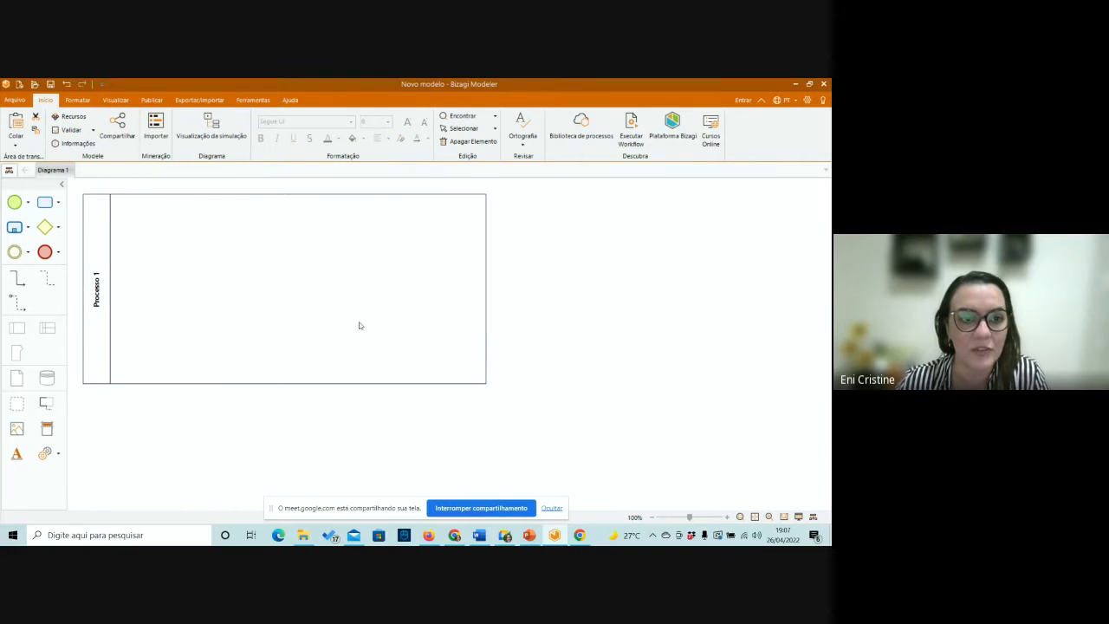
pyautogui.click(487, 295)
pyautogui.moveTo(487, 296); pyautogui.dragTo(813, 284)
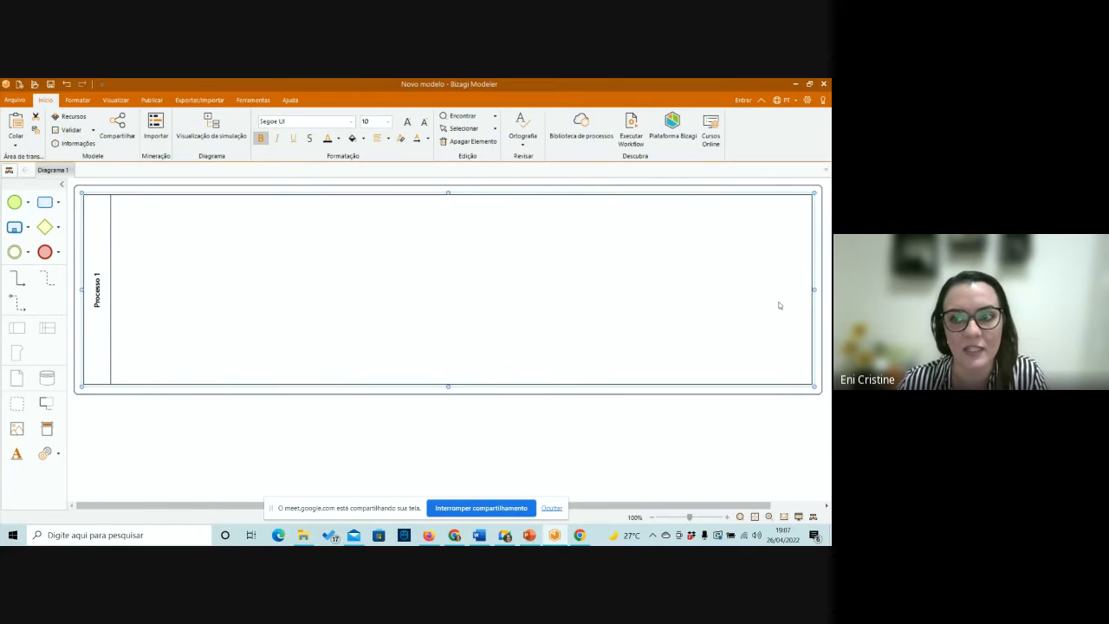
pyautogui.click(202, 455)
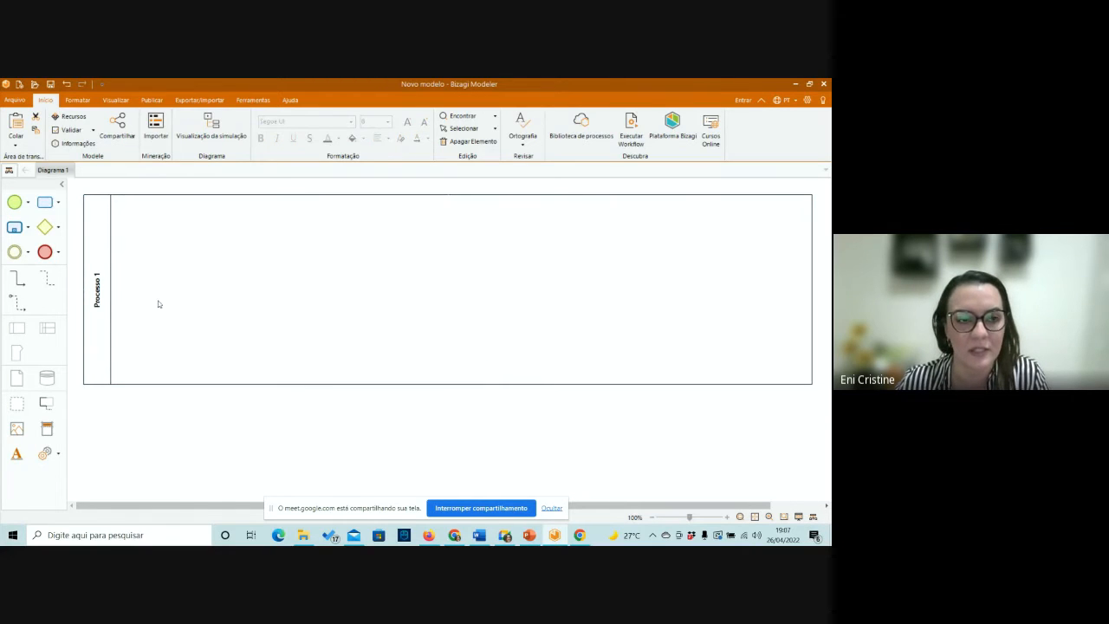
# Rename the Processo 1 pool as "Setor X".
pyautogui.click(98, 295)
pyautogui.doubleClick(96, 304)
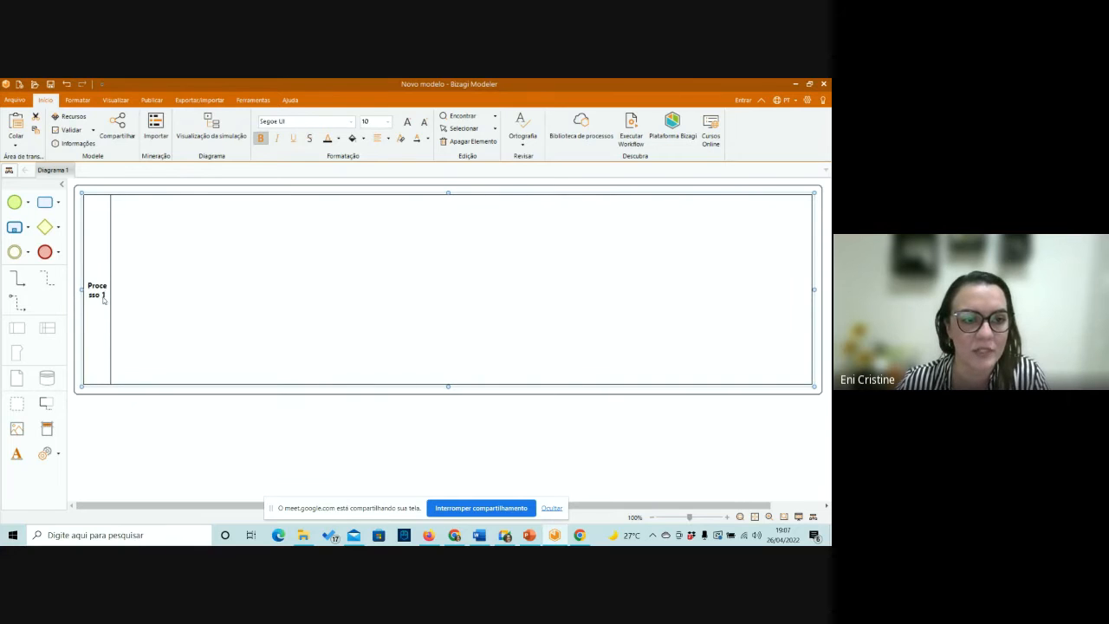
pyautogui.click(115, 431)
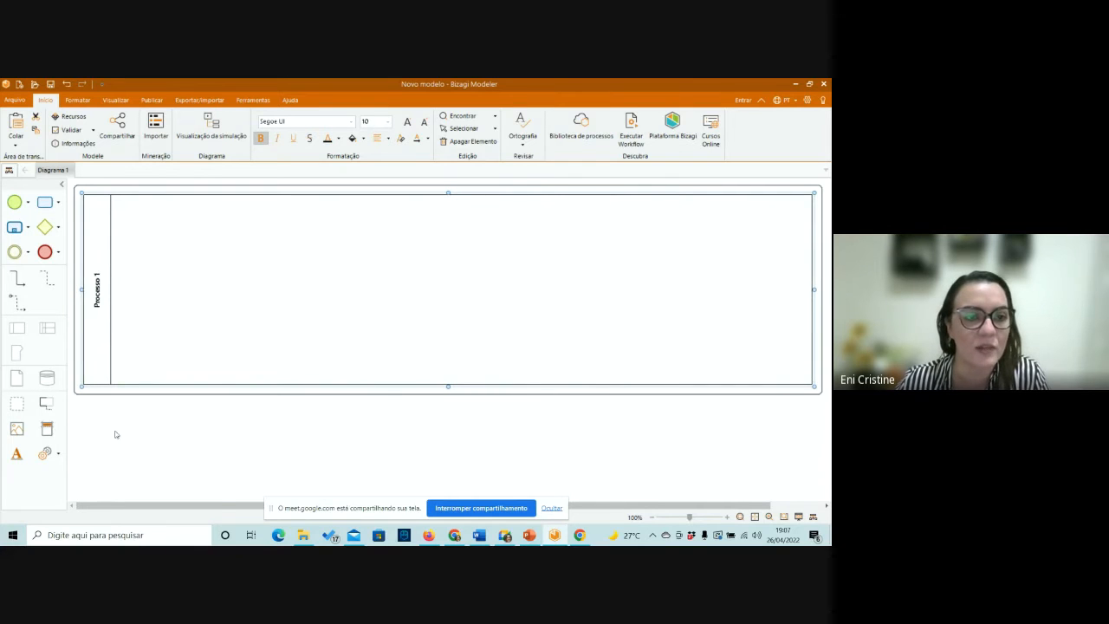
pyautogui.doubleClick(99, 298)
pyautogui.moveTo(106, 298); pyautogui.dragTo(86, 287)
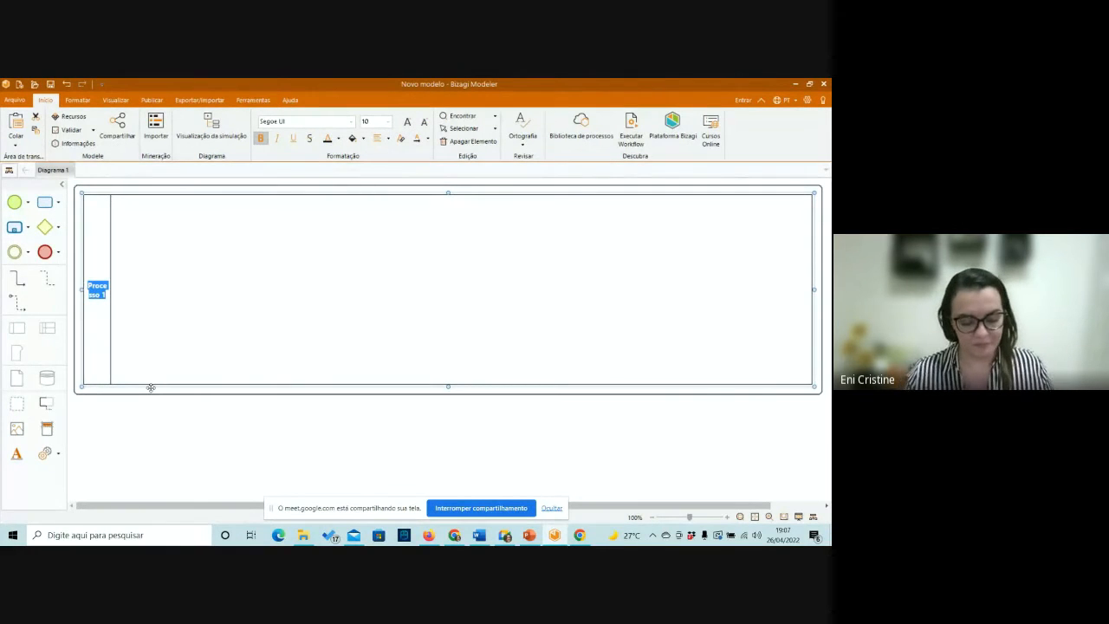
pyautogui.write('A')
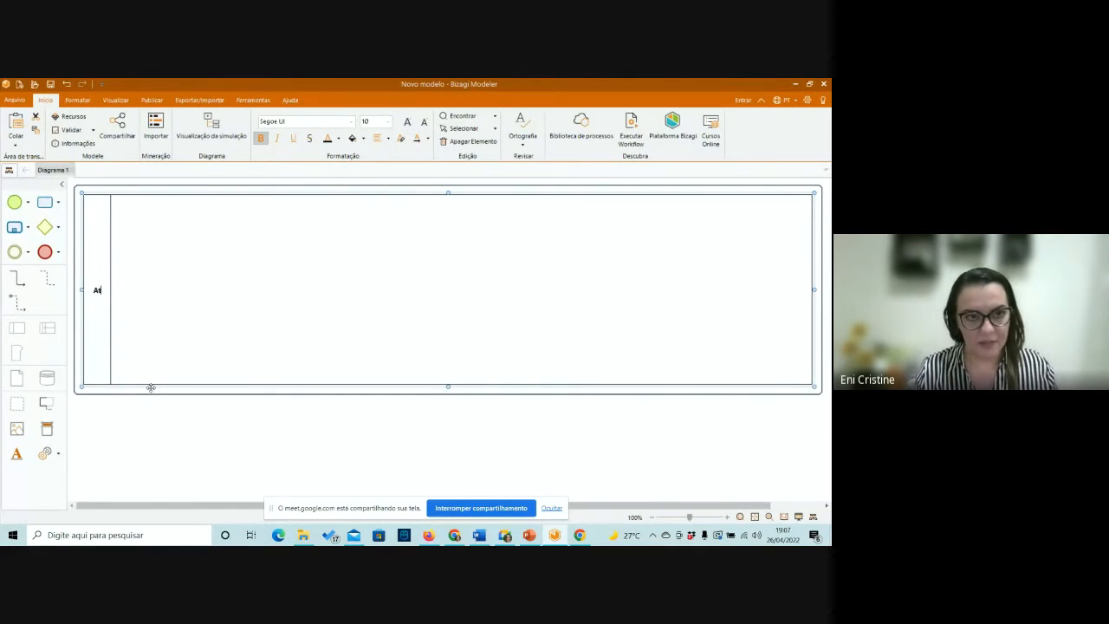
pyautogui.write('Se')
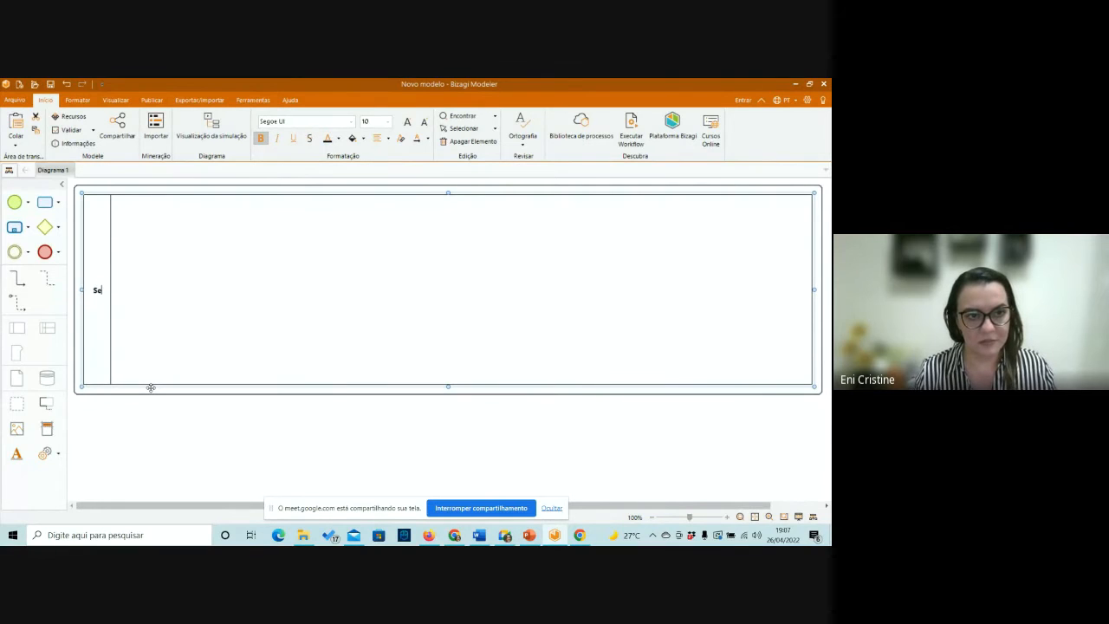
pyautogui.write('tor X')
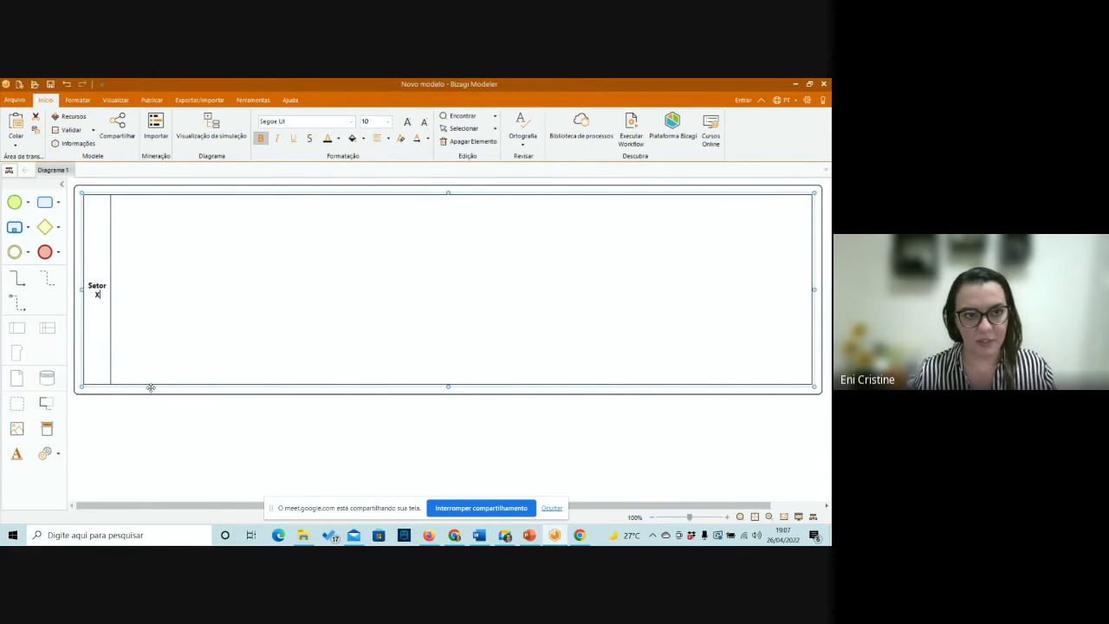
pyautogui.press('Return')
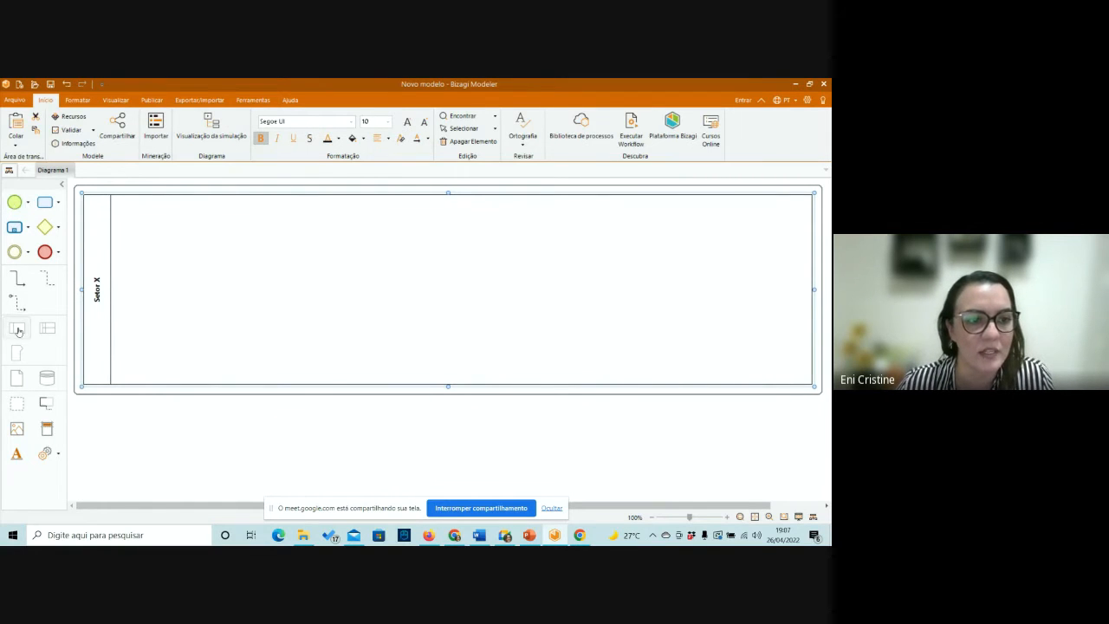
# Add three stacked lanes inside the Setor X pool.
pyautogui.moveTo(18, 329); pyautogui.dragTo(272, 381)
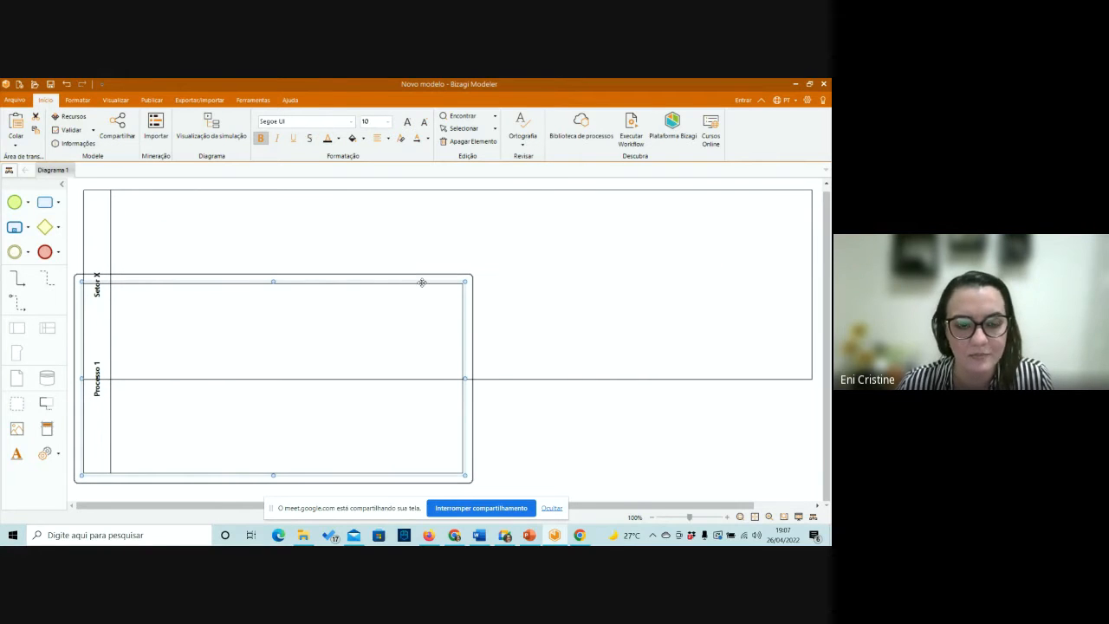
pyautogui.press('Delete')
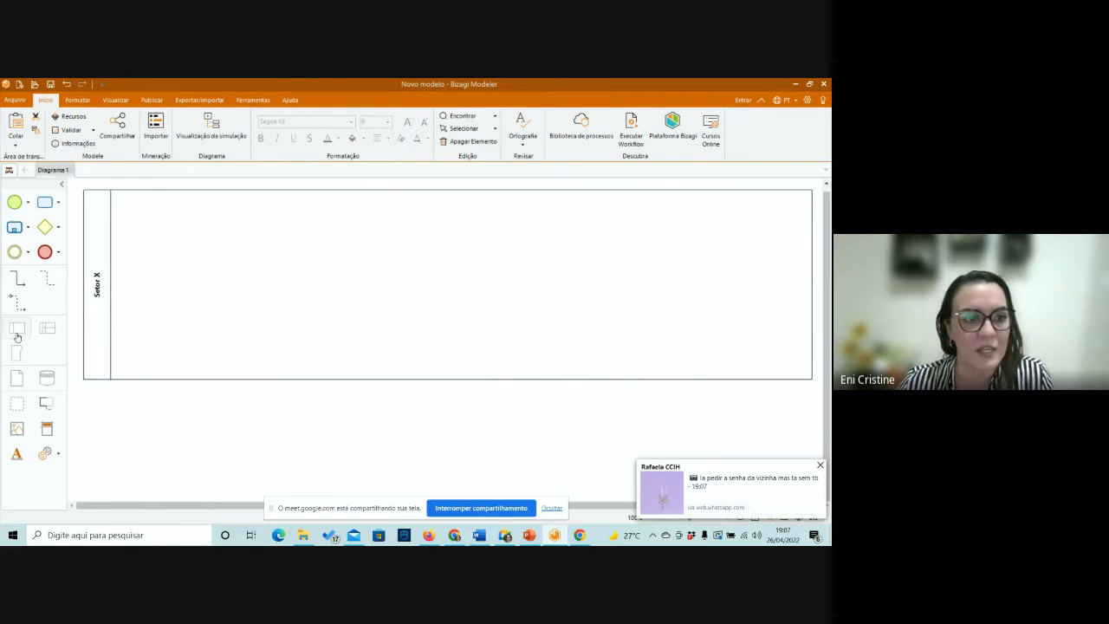
pyautogui.moveTo(13, 329); pyautogui.dragTo(229, 317)
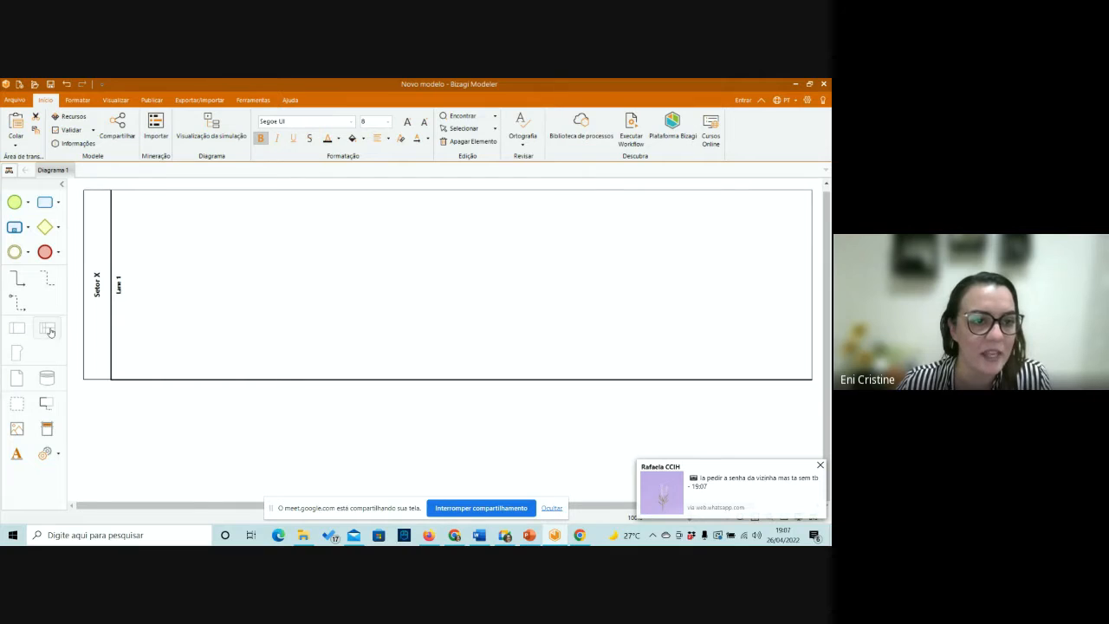
pyautogui.moveTo(16, 328); pyautogui.dragTo(188, 372)
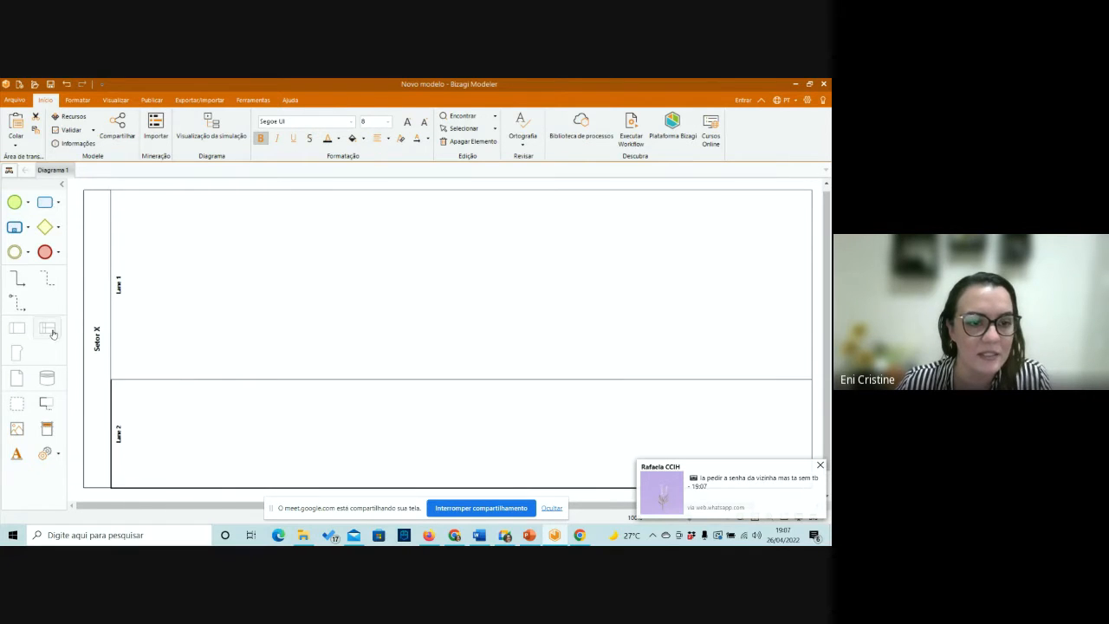
pyautogui.moveTo(52, 331); pyautogui.dragTo(184, 465)
pyautogui.scroll(-3, 213, 433)
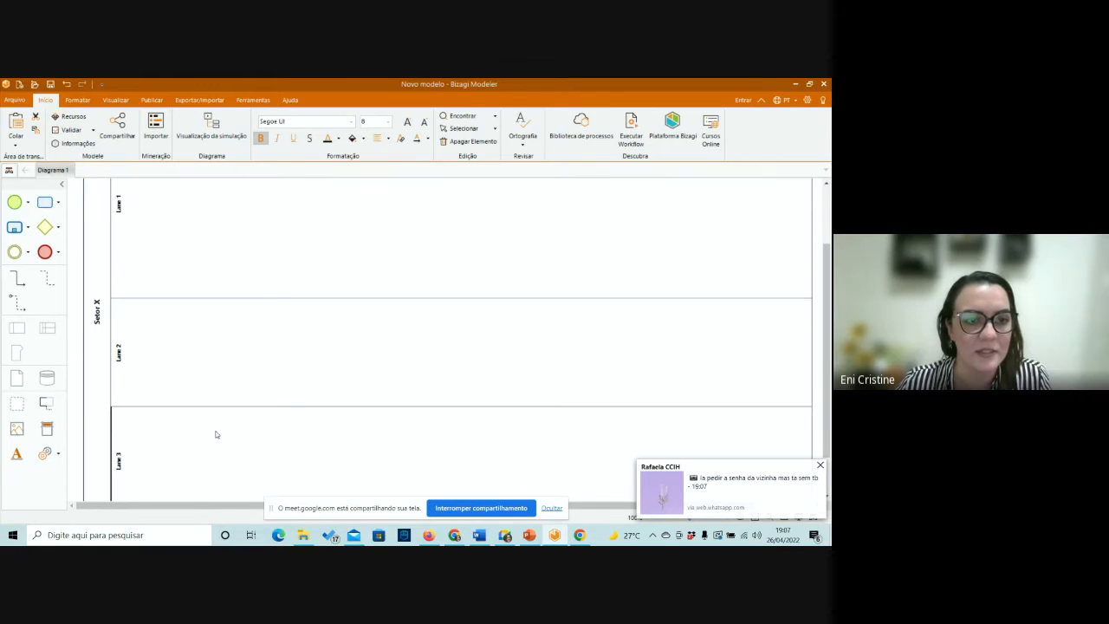
# Rename the first lane of the Setor X pool as "Recepção".
pyautogui.scroll(2, 213, 433)
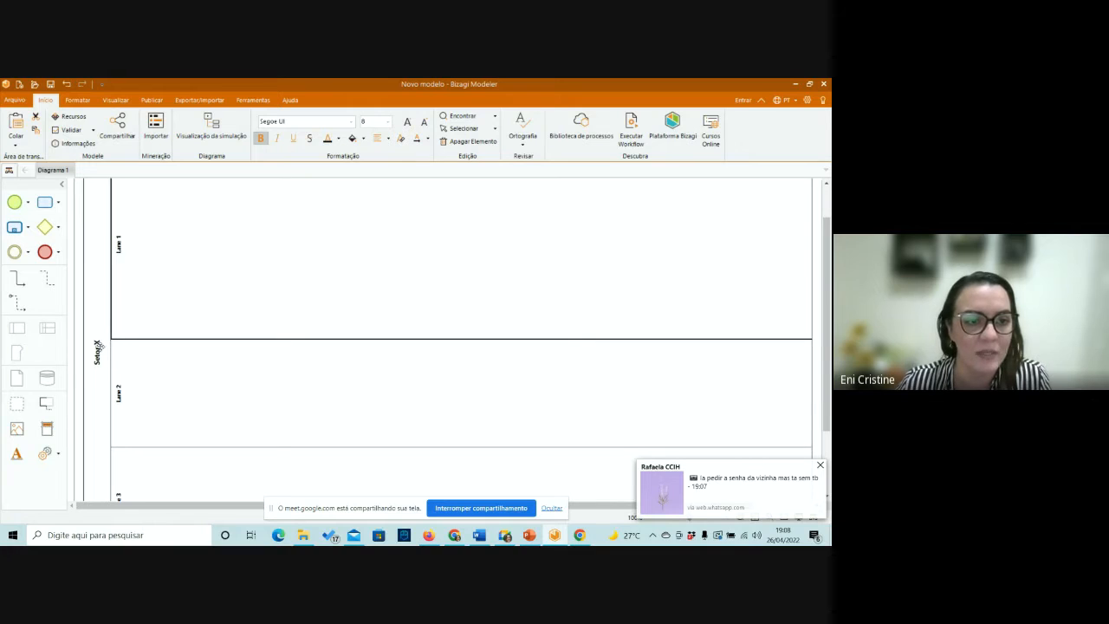
pyautogui.click(96, 342)
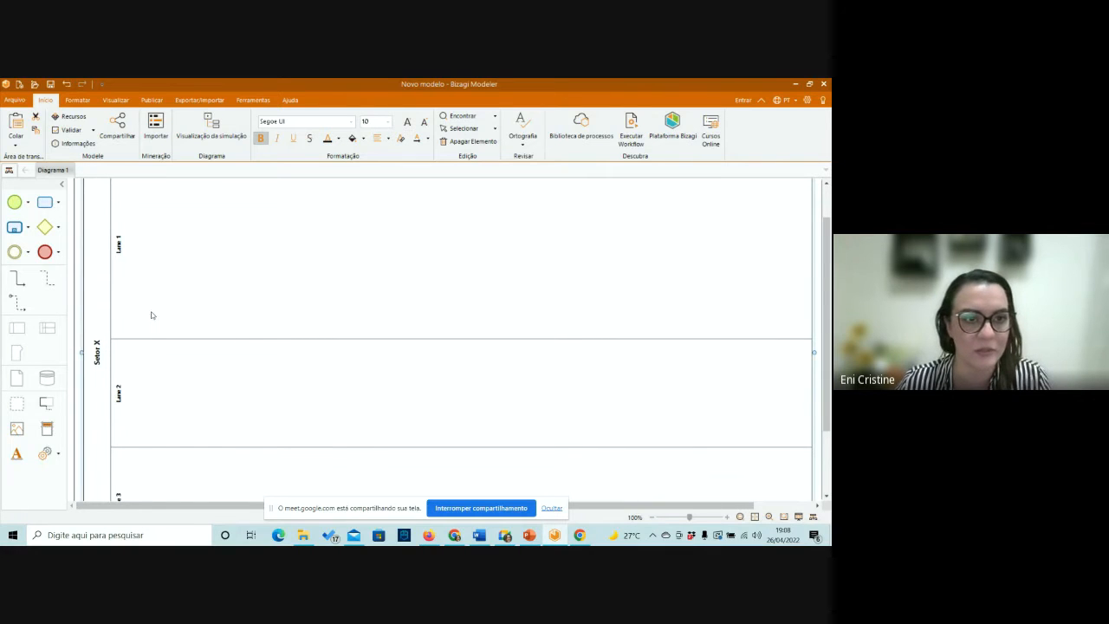
pyautogui.click(119, 244)
pyautogui.click(123, 248)
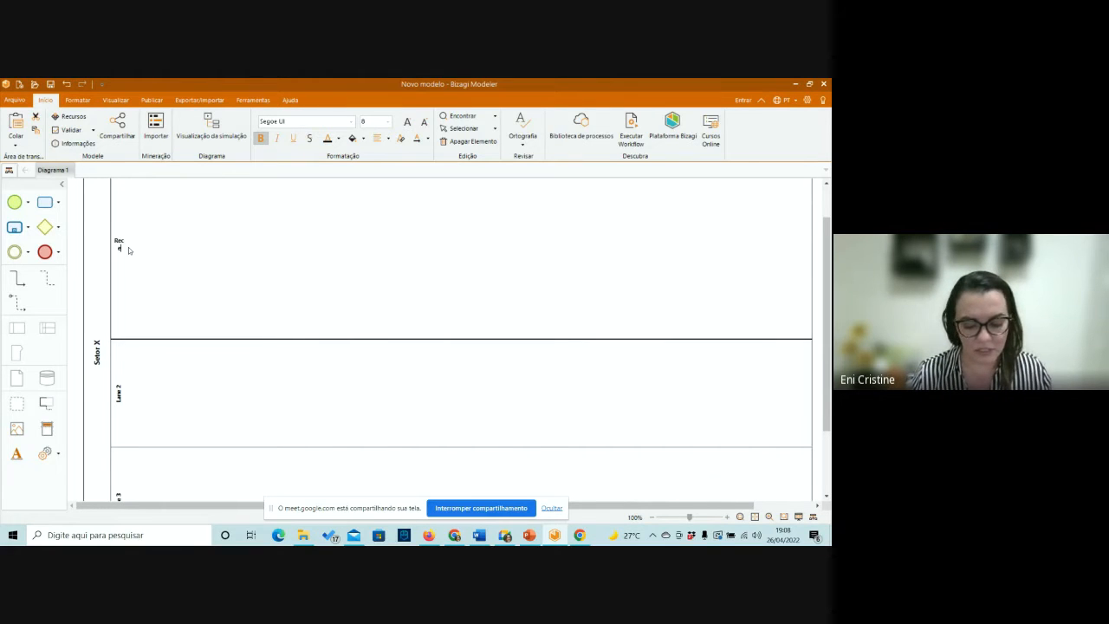
pyautogui.press('Return')
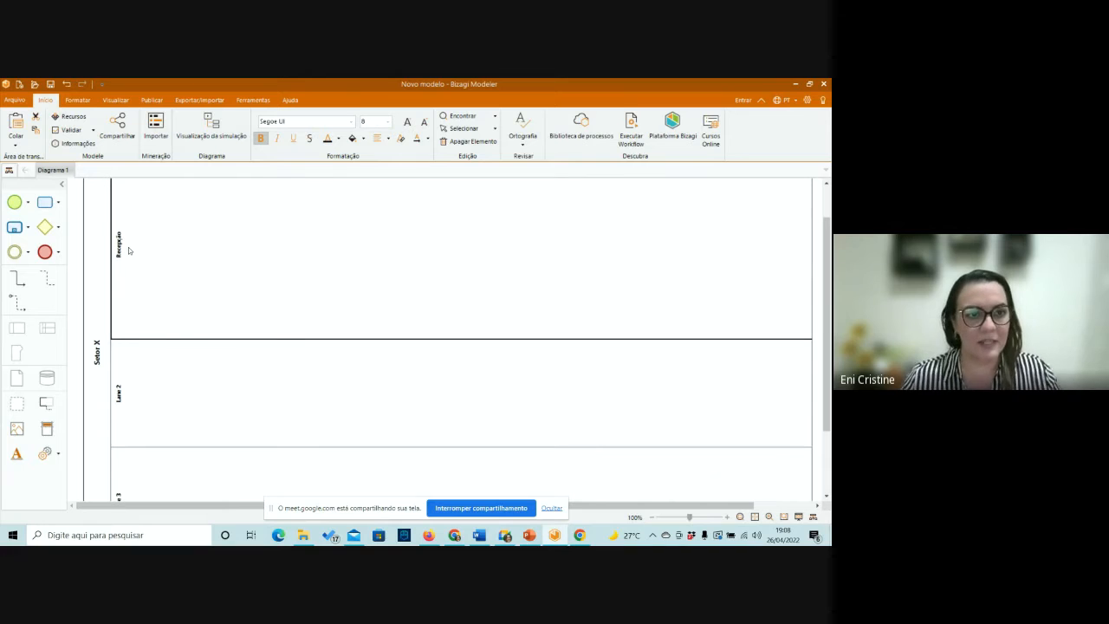
# Rename the second lane as "Classificação de Risco".
pyautogui.click(120, 397)
pyautogui.click(121, 397)
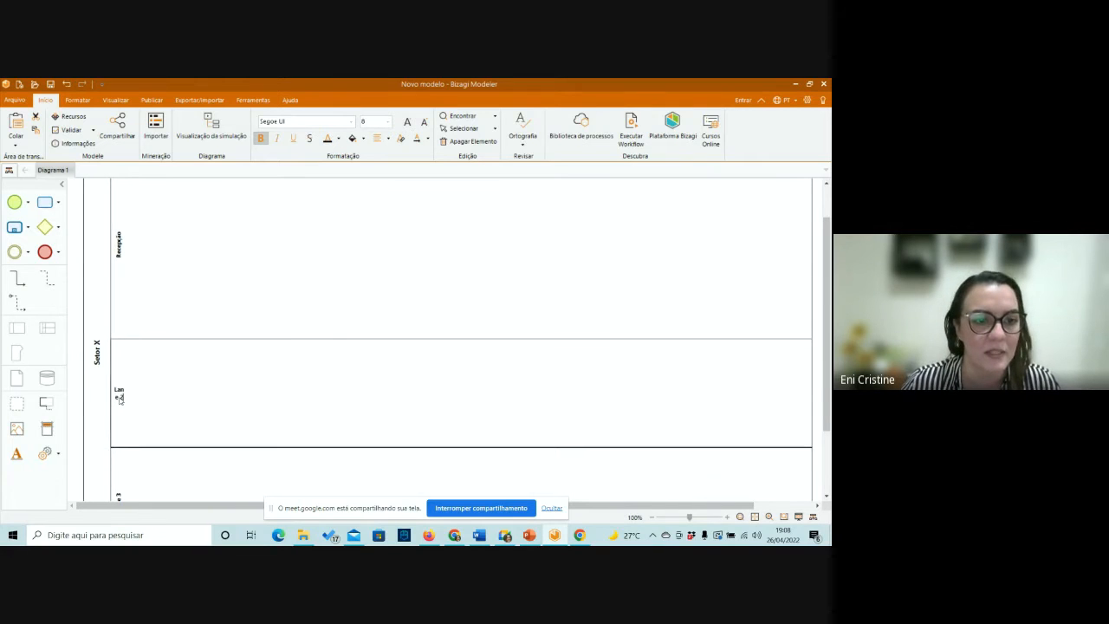
pyautogui.press('BackSpace')
pyautogui.press('BackSpace')
pyautogui.press('BackSpace')
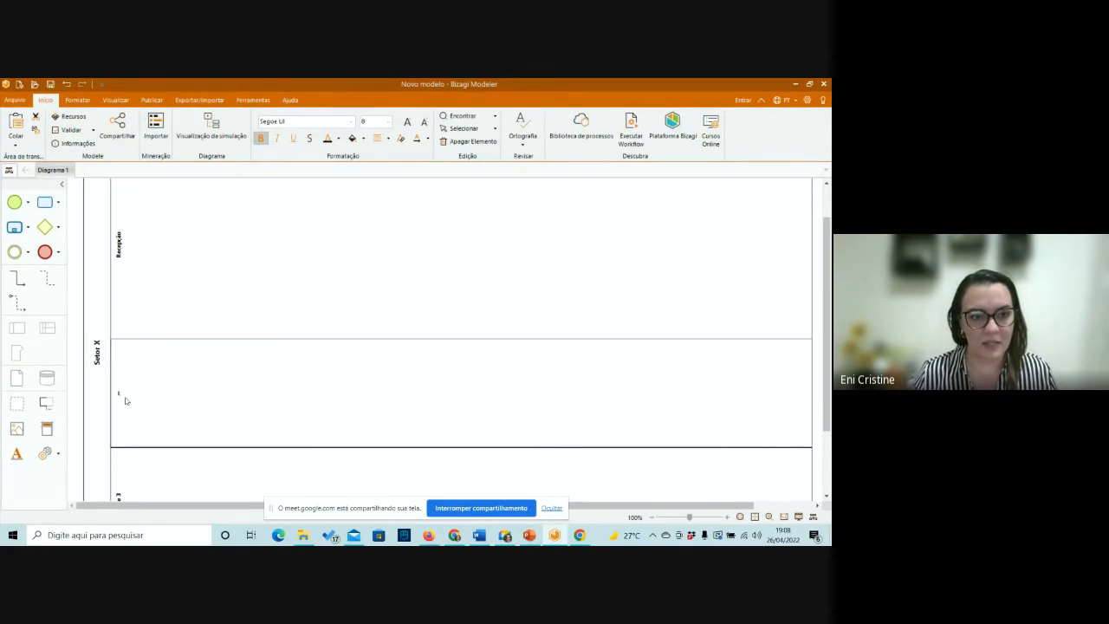
pyautogui.write('assi')
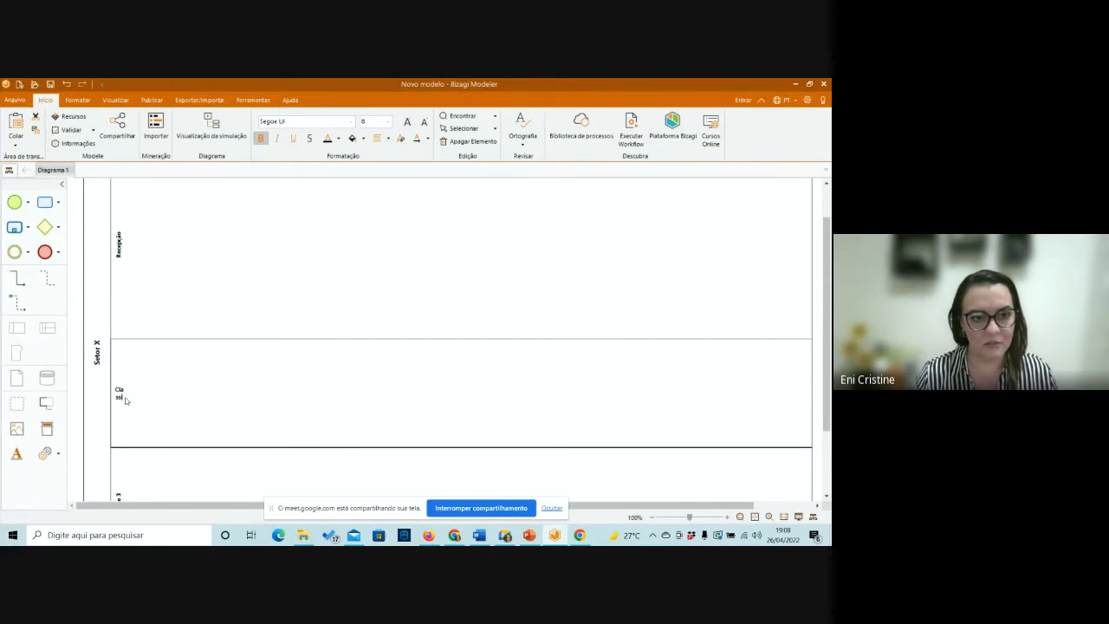
pyautogui.write('ficação de Risc')
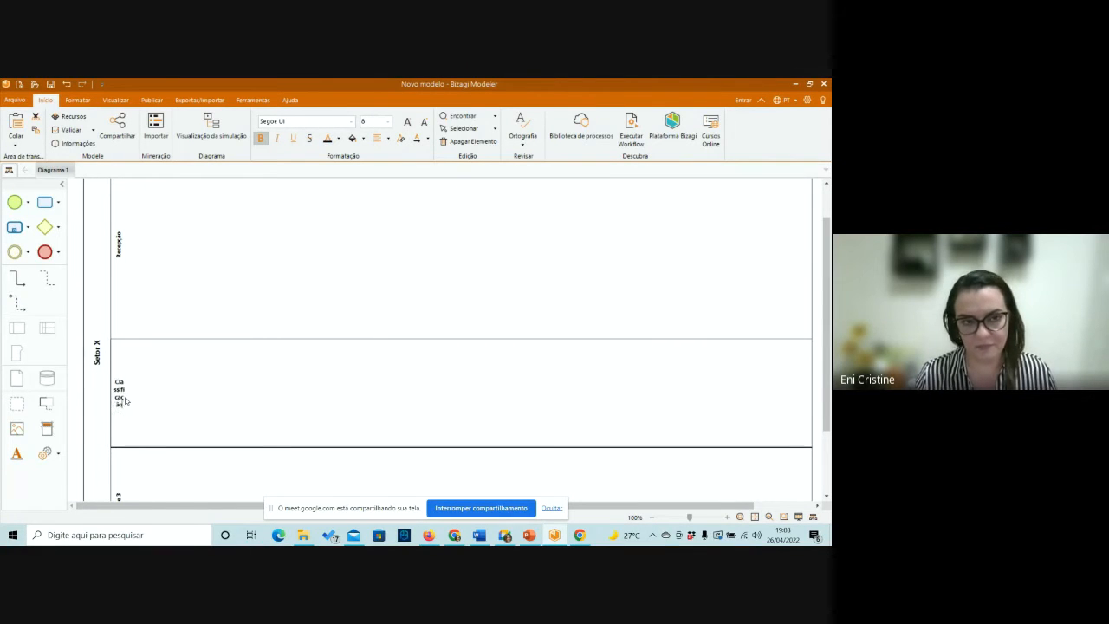
pyautogui.write('o')
pyautogui.click(125, 398)
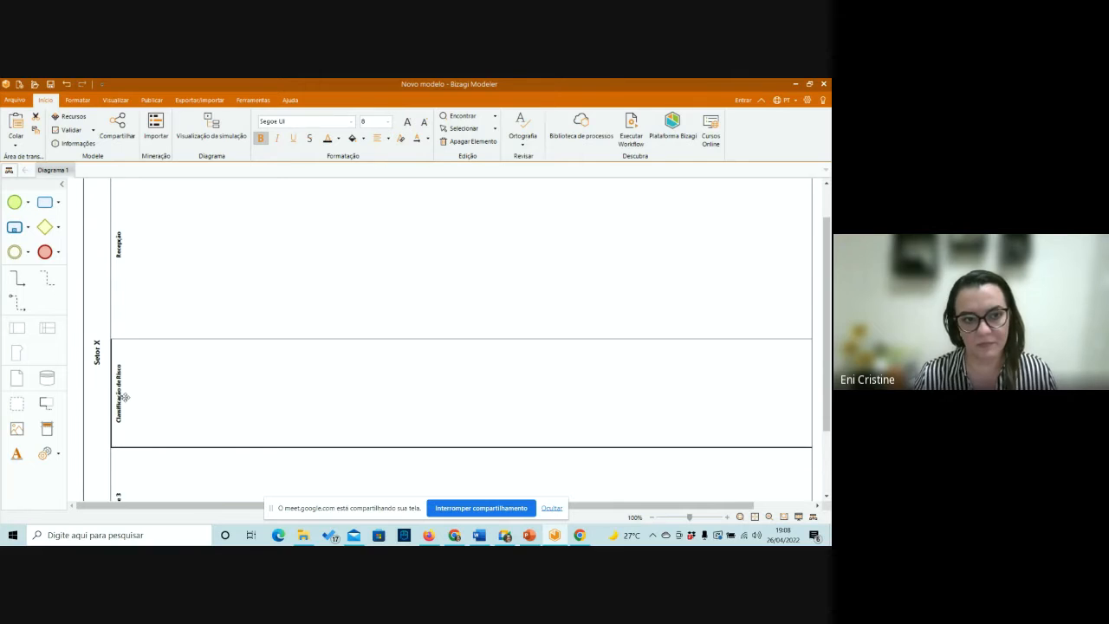
# Rename the third lane as "Consulta Médica".
pyautogui.scroll(-1, 136, 465)
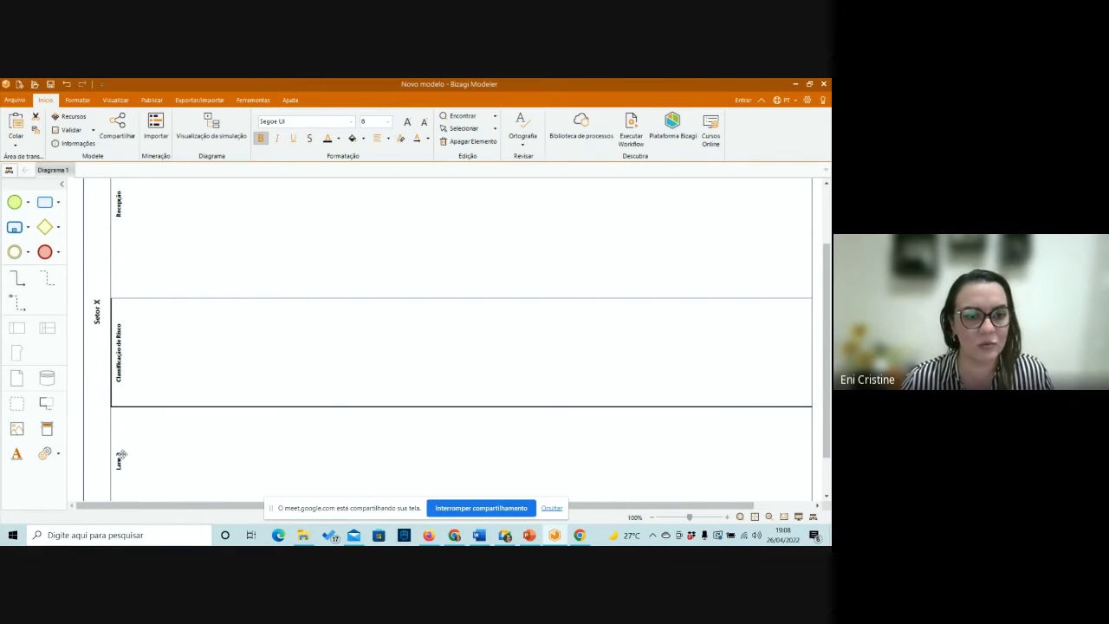
pyautogui.click(122, 455)
pyautogui.doubleClick(120, 462)
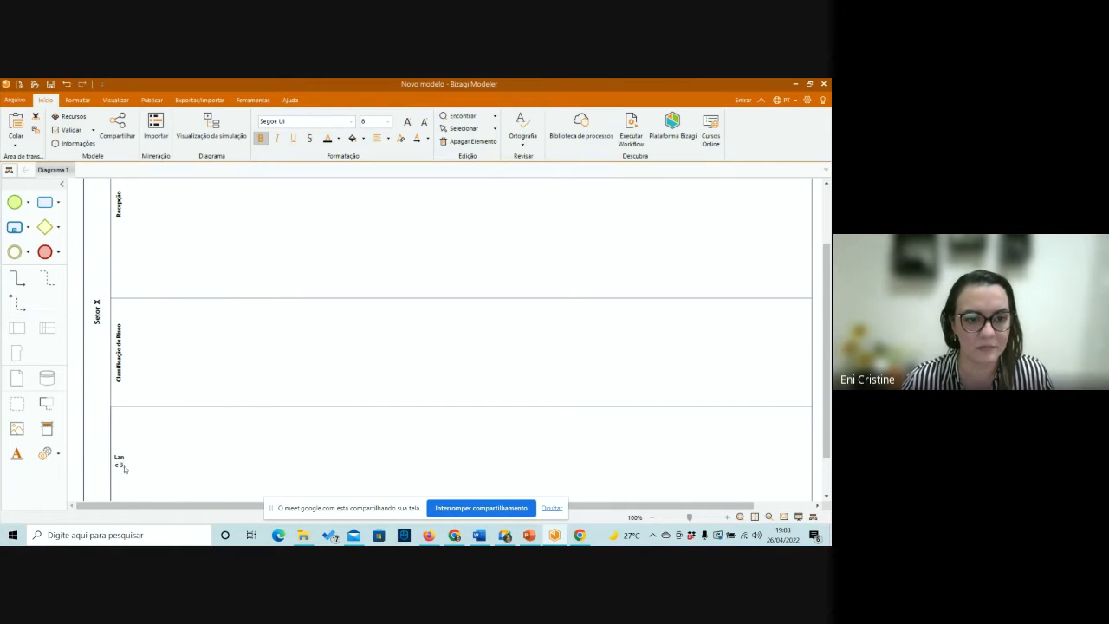
pyautogui.moveTo(125, 469); pyautogui.dragTo(115, 457)
pyautogui.write('Consu')
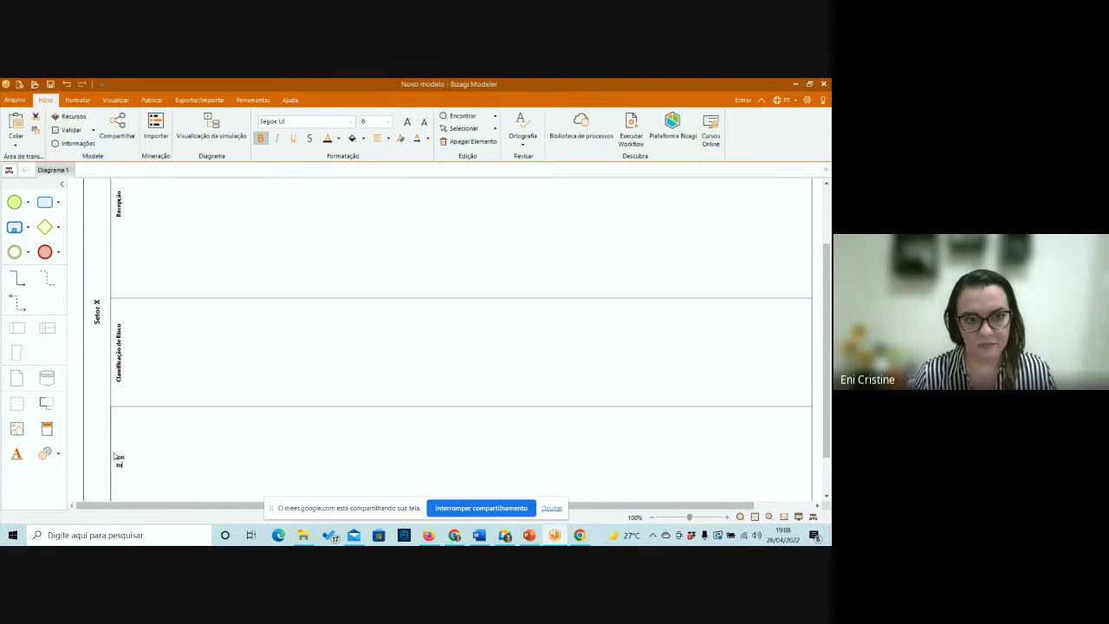
pyautogui.write('lta Méd')
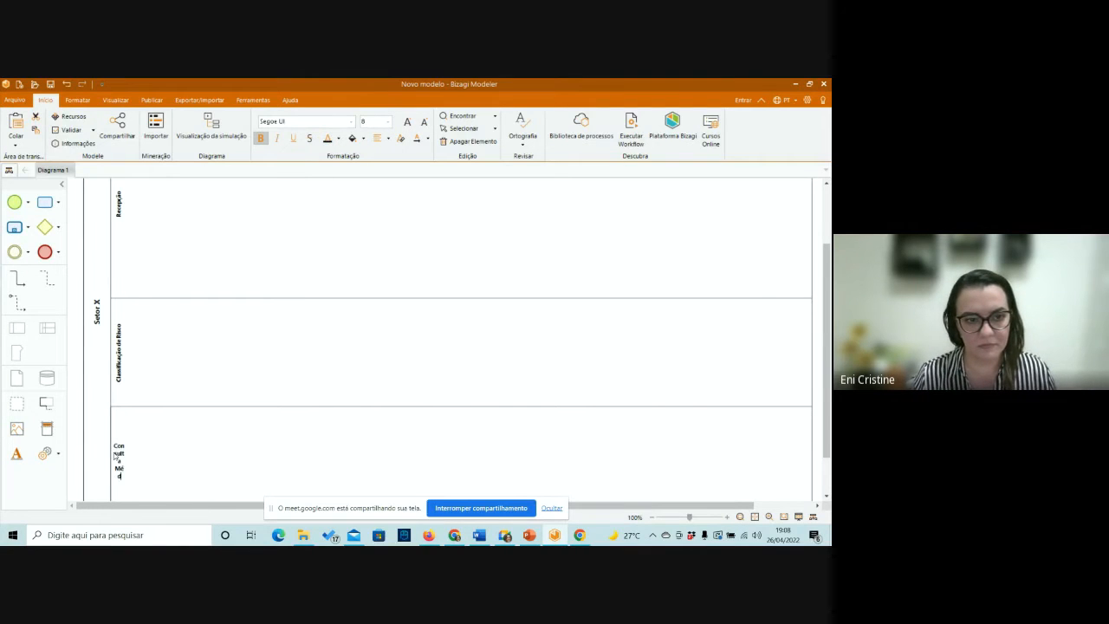
pyautogui.write('ica')
pyautogui.press('Return')
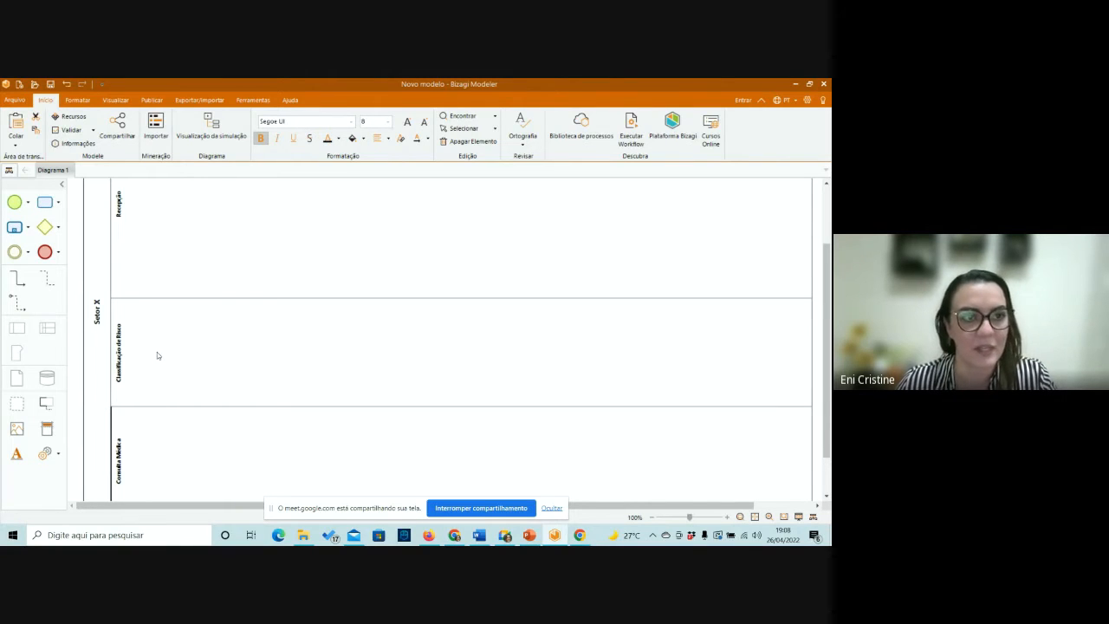
# Increase the height of the Classificação de Risco lane by moving its lower border down.
pyautogui.scroll(2, 194, 300)
pyautogui.scroll(-2, 194, 300)
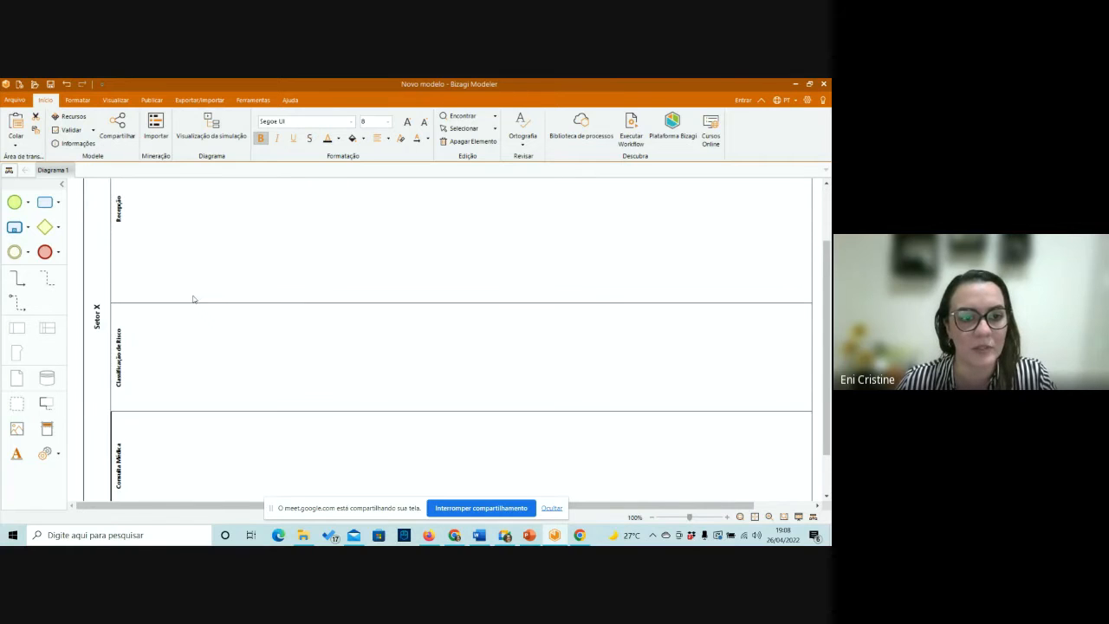
pyautogui.moveTo(199, 411); pyautogui.dragTo(194, 444)
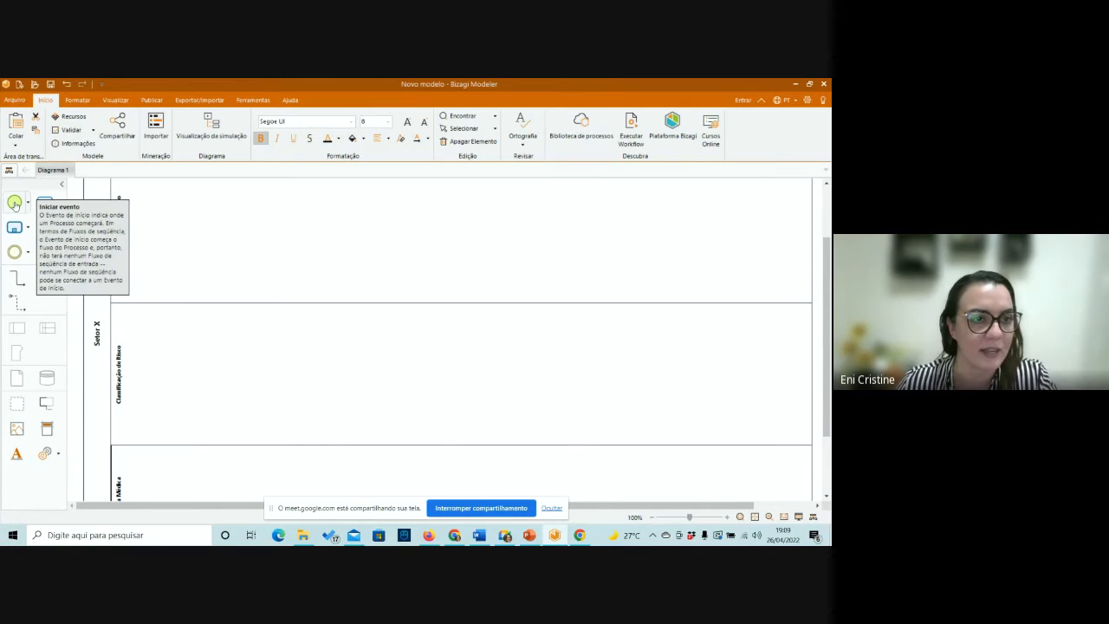
# Place a start event in the Recepção lane and add a task connected to its right.
pyautogui.moveTo(13, 203); pyautogui.dragTo(181, 216)
pyautogui.scroll(1, 330, 268)
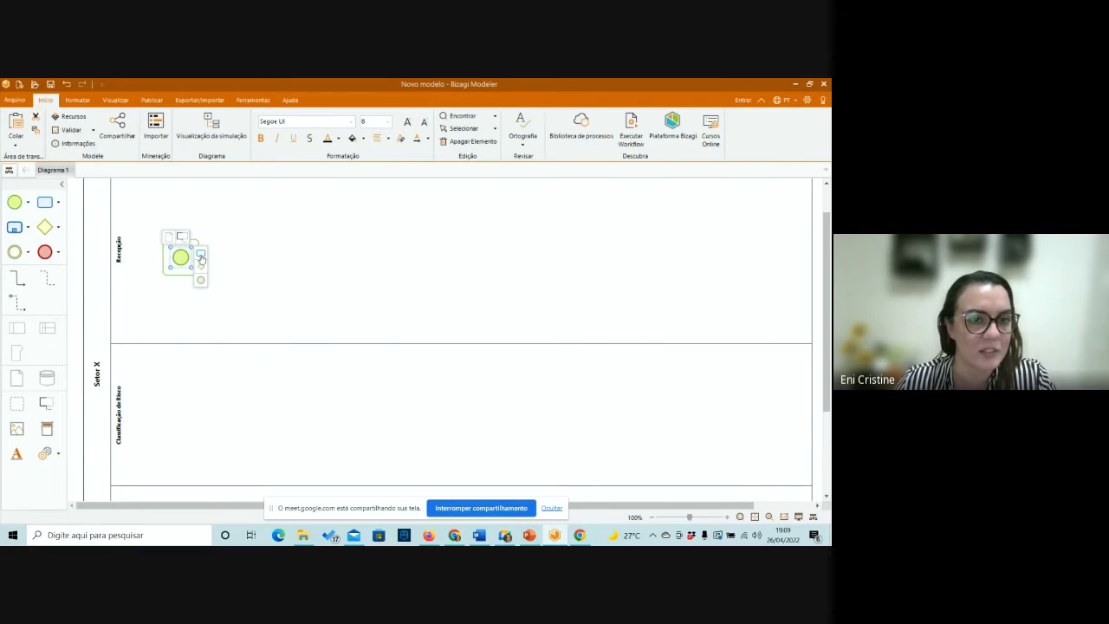
pyautogui.moveTo(201, 258); pyautogui.dragTo(267, 260)
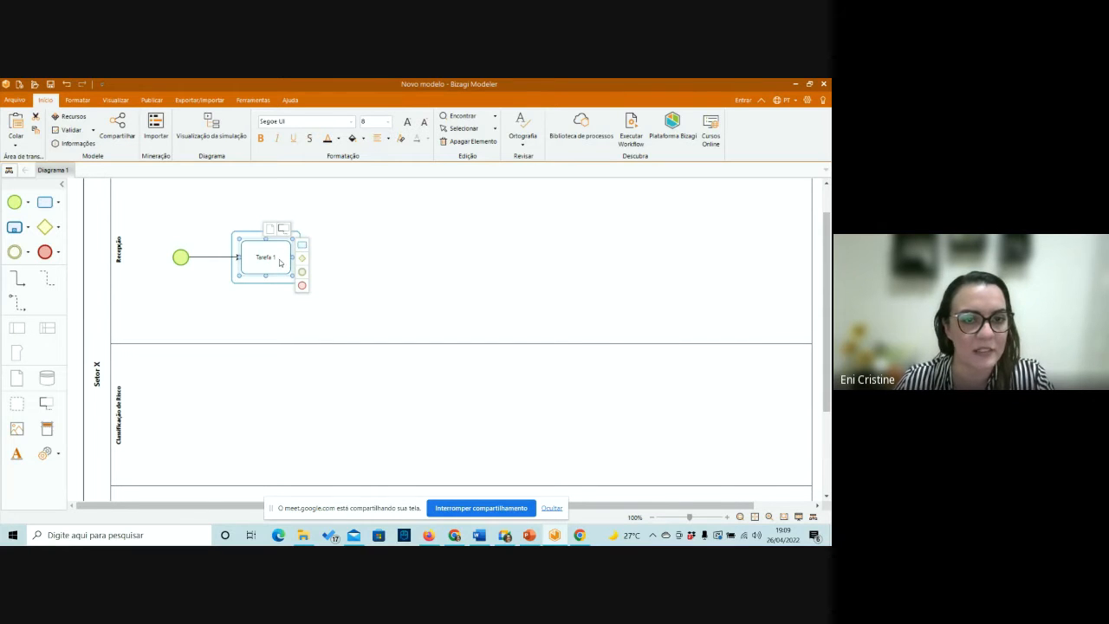
# Rename the task in the Recepção lane as "Tirar a senha".
pyautogui.doubleClick(279, 263)
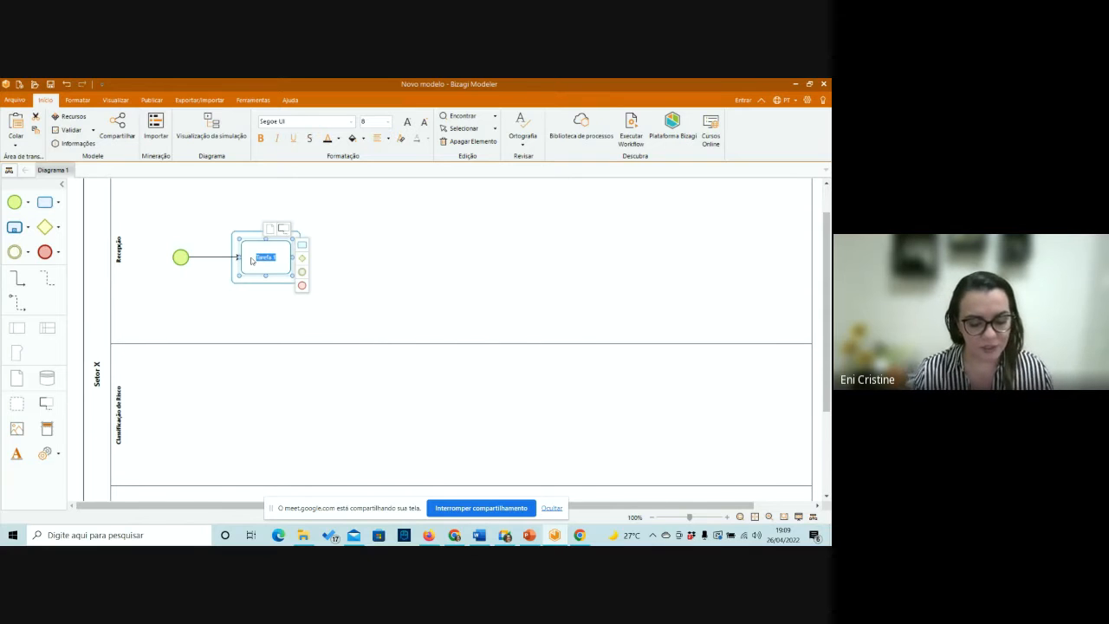
pyautogui.write('Tr')
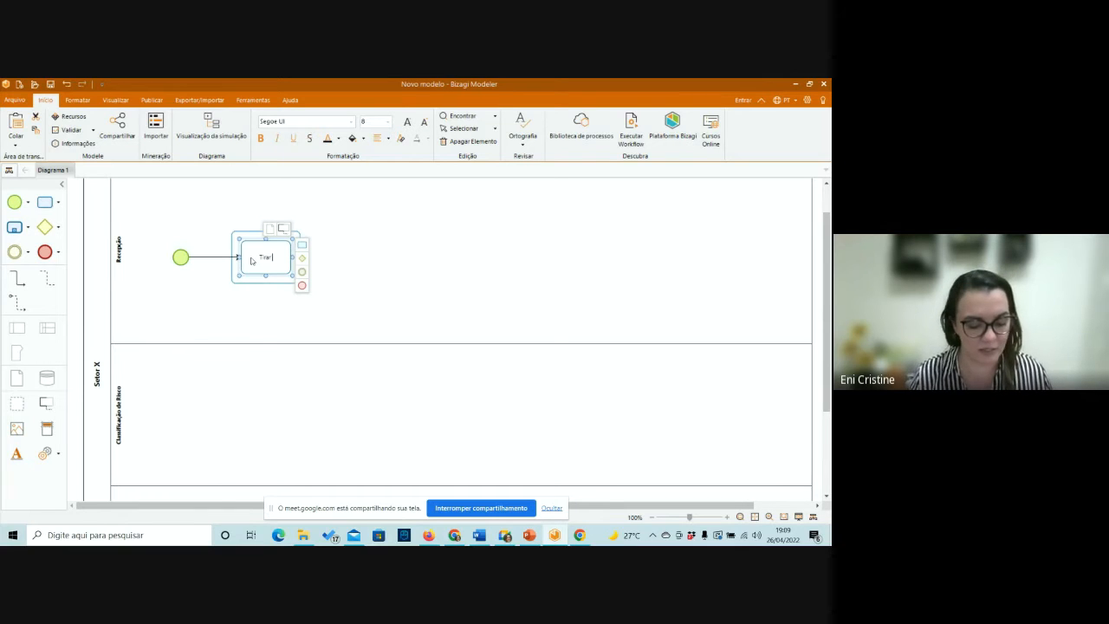
pyautogui.write('rar a sen')
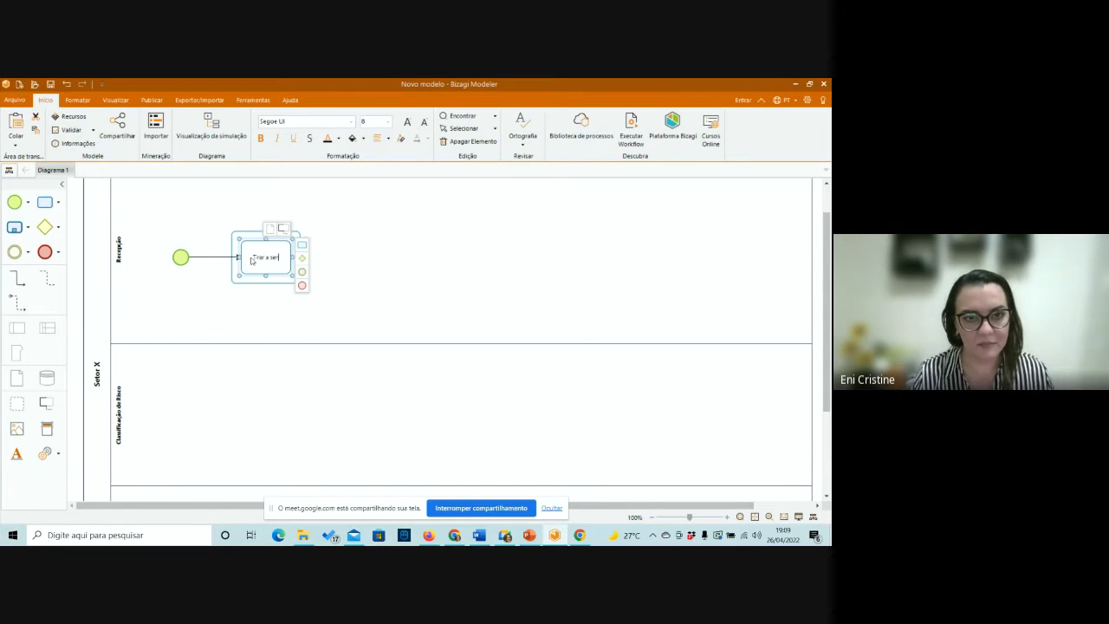
pyautogui.write('ha')
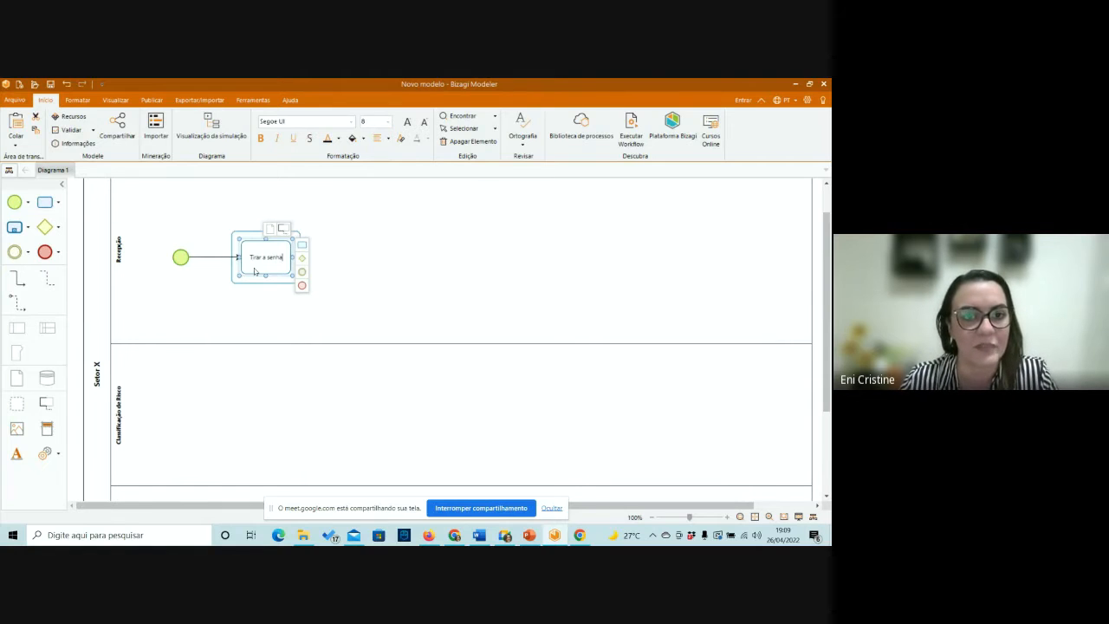
pyautogui.click(260, 299)
# Add an intermediate event connected after Tirar a senha, set its type to Timer and move it closer to the task.
pyautogui.click(282, 255)
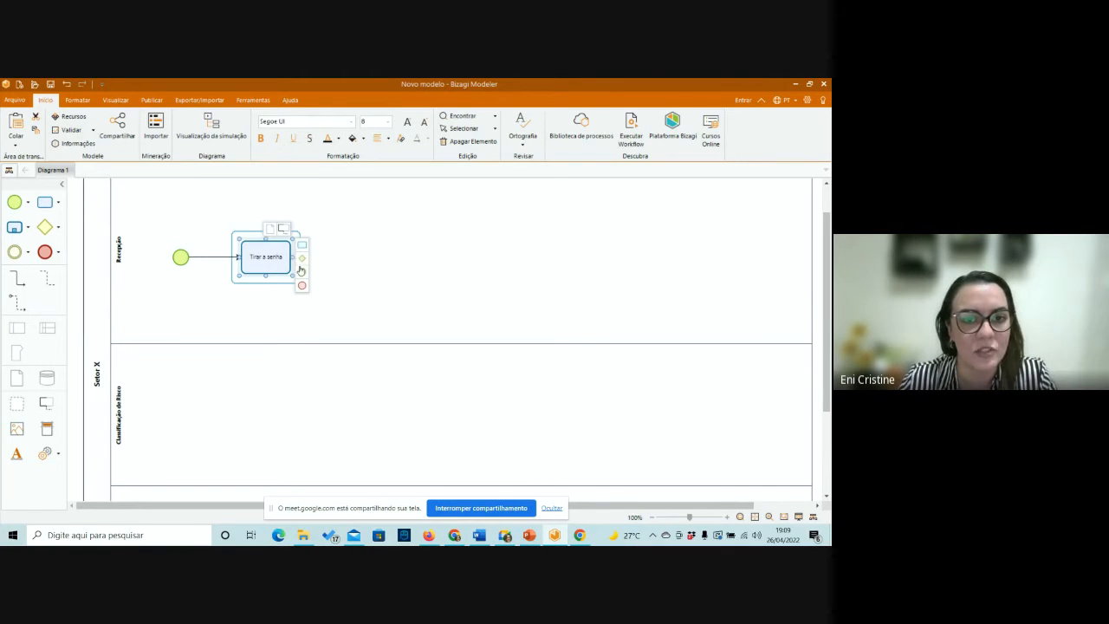
pyautogui.click(300, 271)
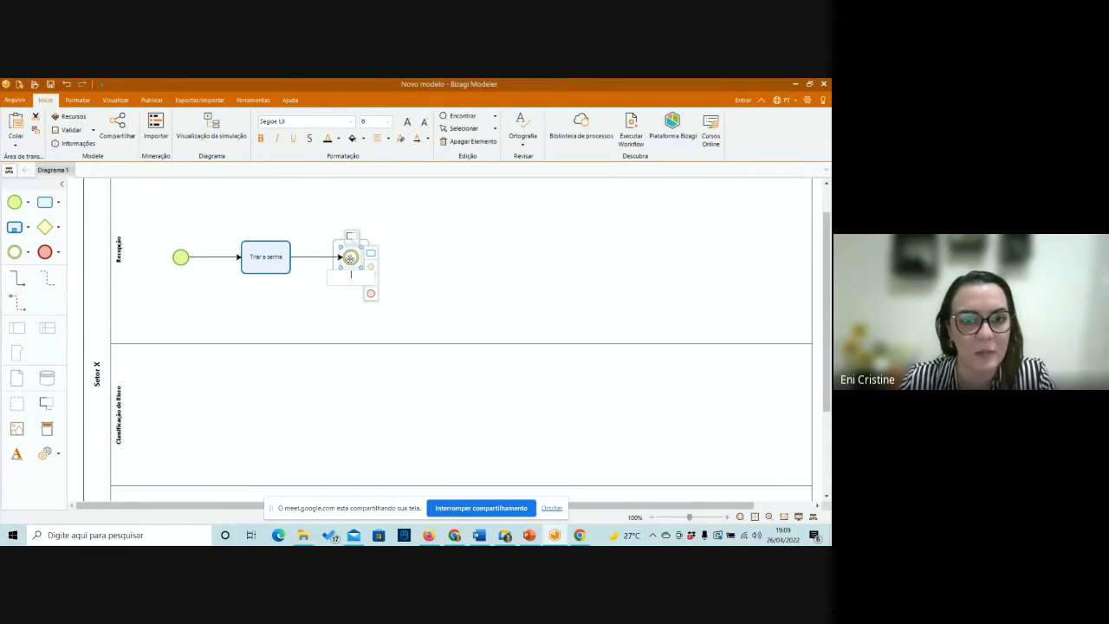
pyautogui.click(351, 257)
pyautogui.rightClick(351, 257)
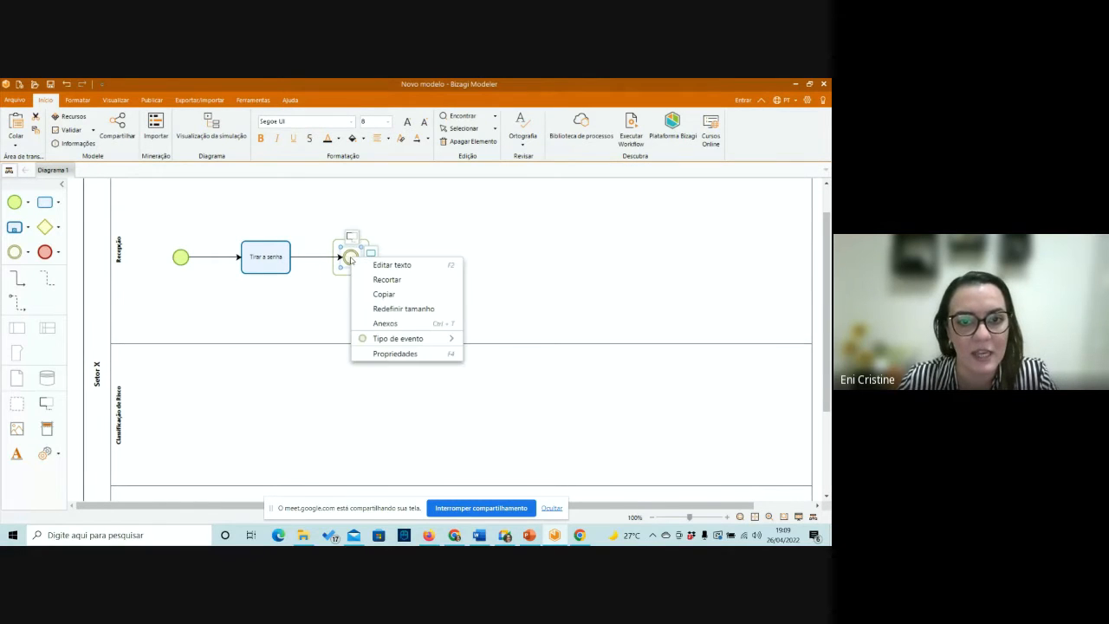
pyautogui.moveTo(377, 341)
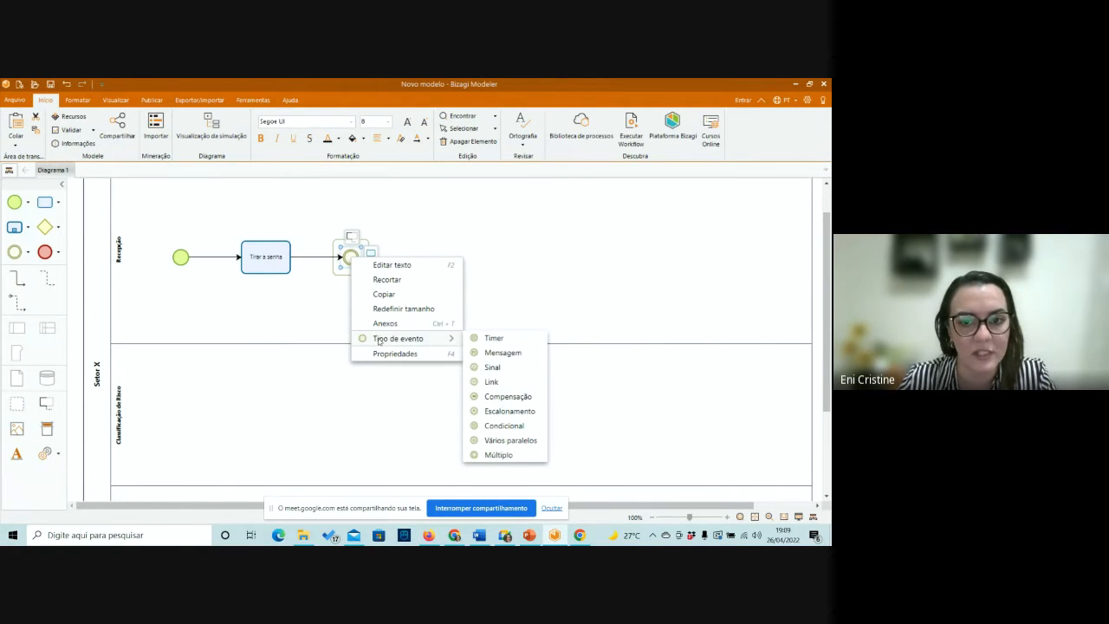
pyautogui.click(490, 337)
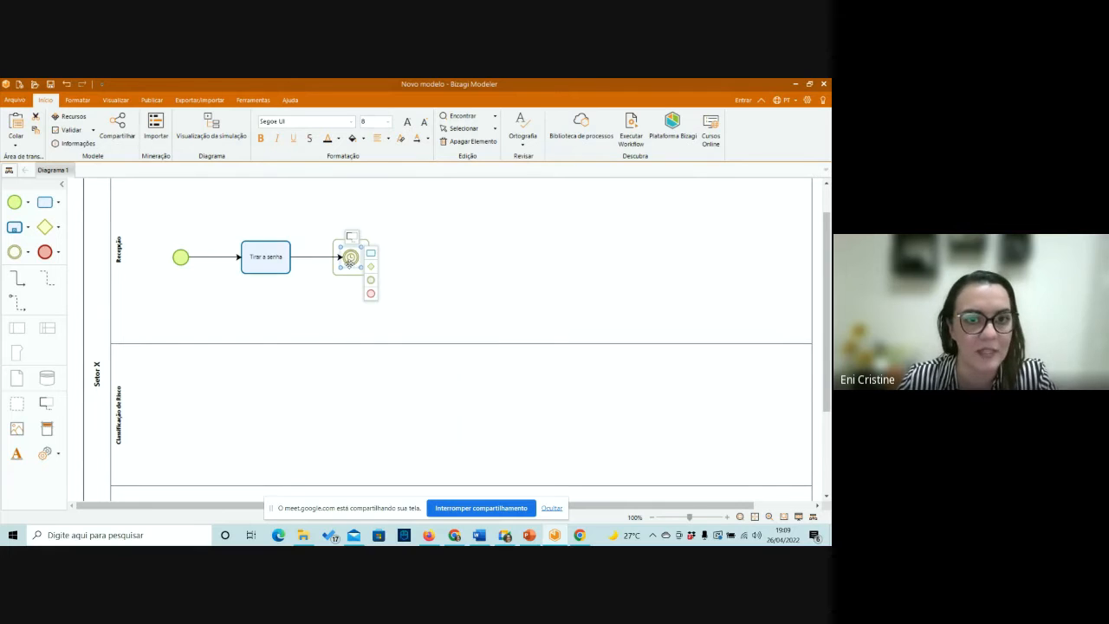
pyautogui.moveTo(350, 259); pyautogui.dragTo(325, 257)
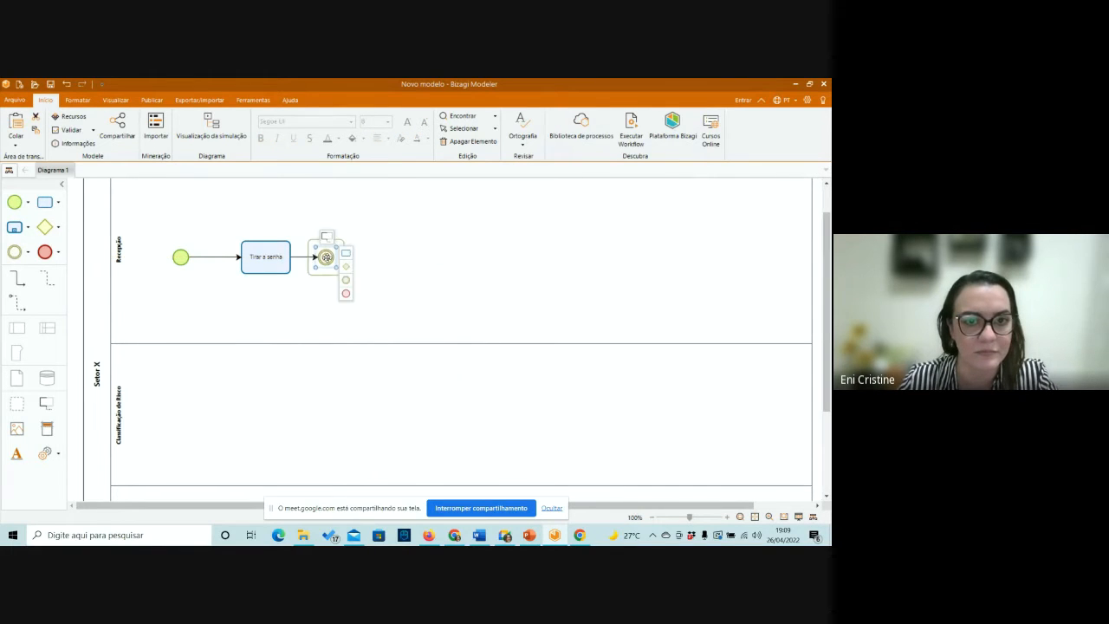
# Add a task connected after the timer event and name it "Realizar o cadastro".
pyautogui.click(346, 255)
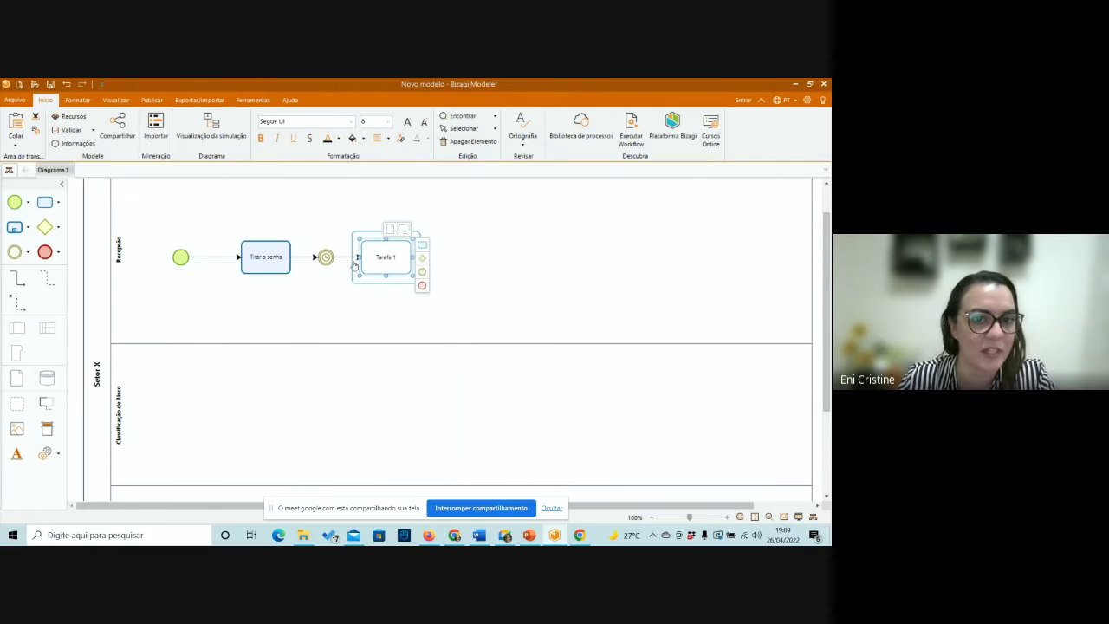
pyautogui.doubleClick(377, 258)
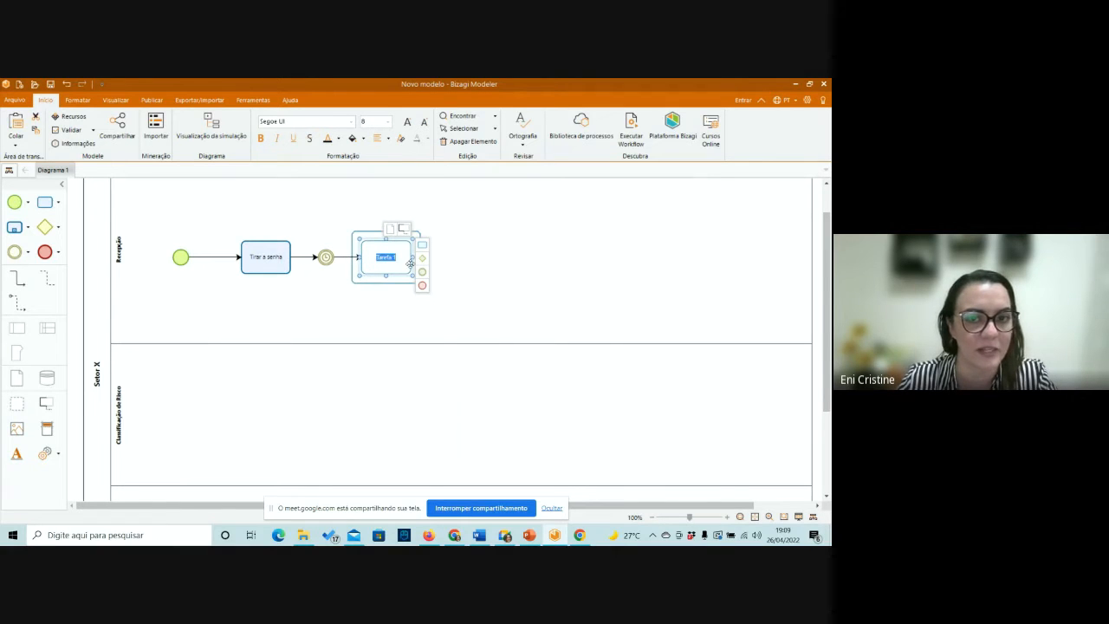
pyautogui.write('R')
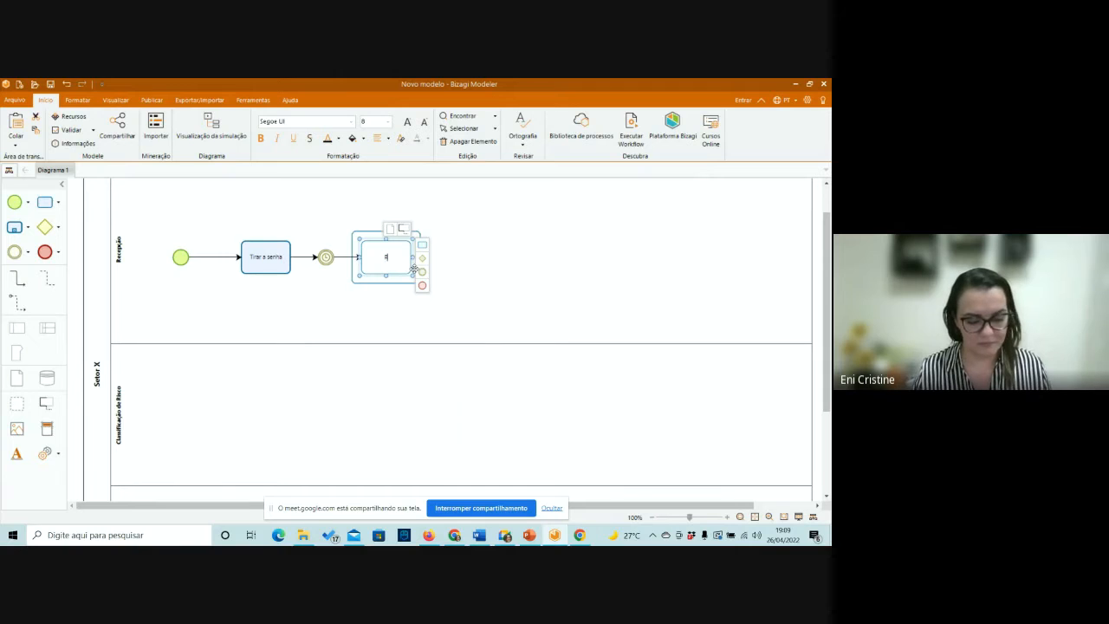
pyautogui.write('ealizar o')
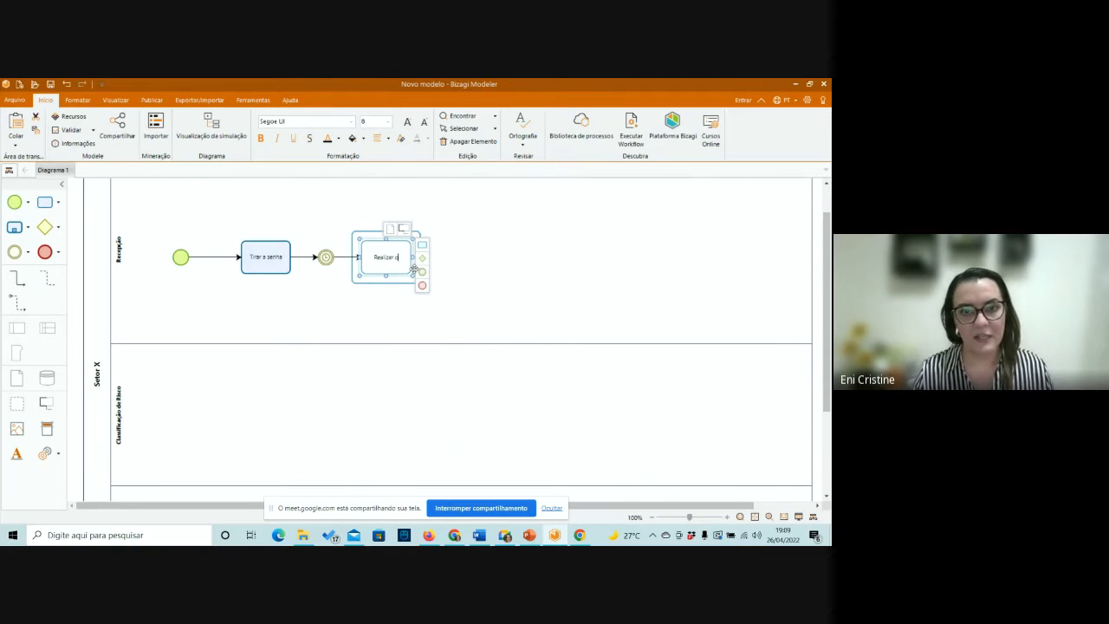
pyautogui.write(' cadastro')
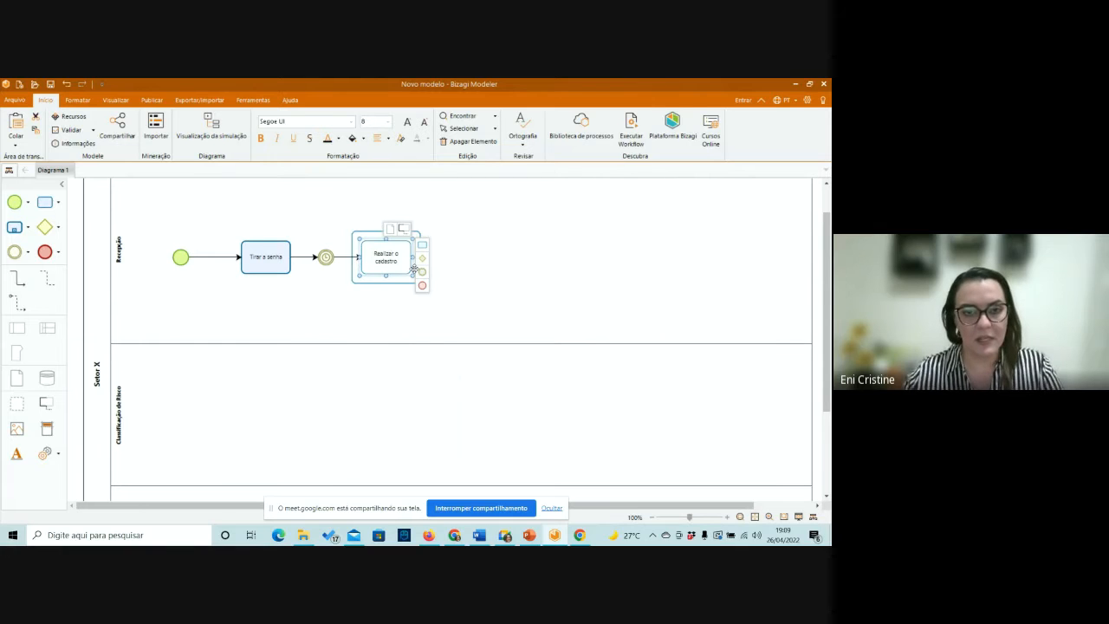
pyautogui.click(416, 306)
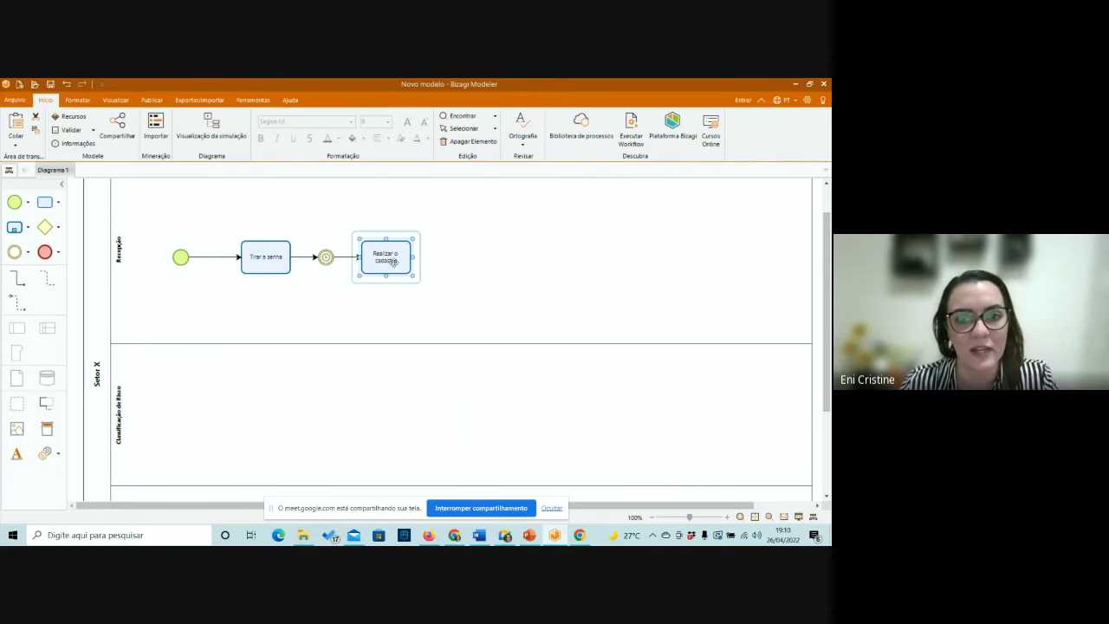
# Add an intermediate event connected after Realizar o cadastro and set its type to Timer.
pyautogui.click(416, 264)
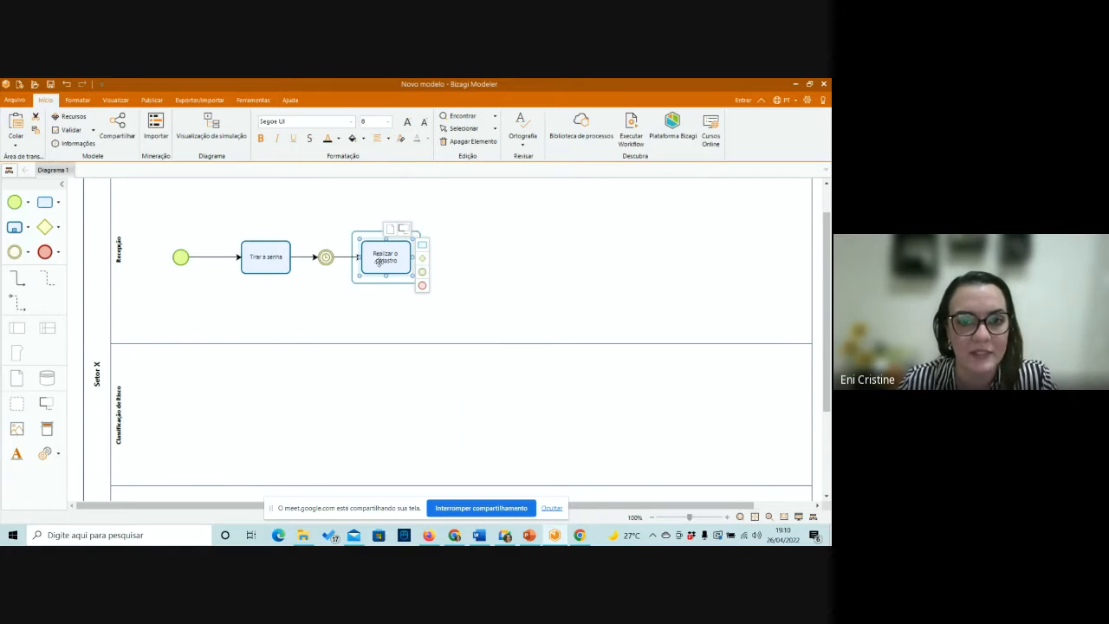
pyautogui.click(424, 273)
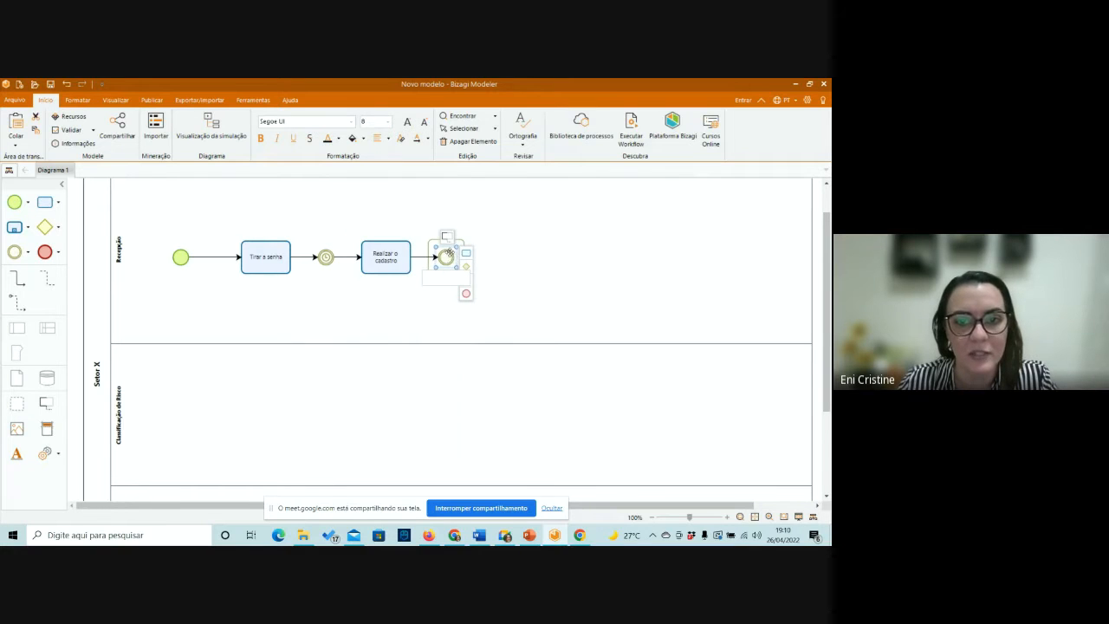
pyautogui.rightClick(446, 258)
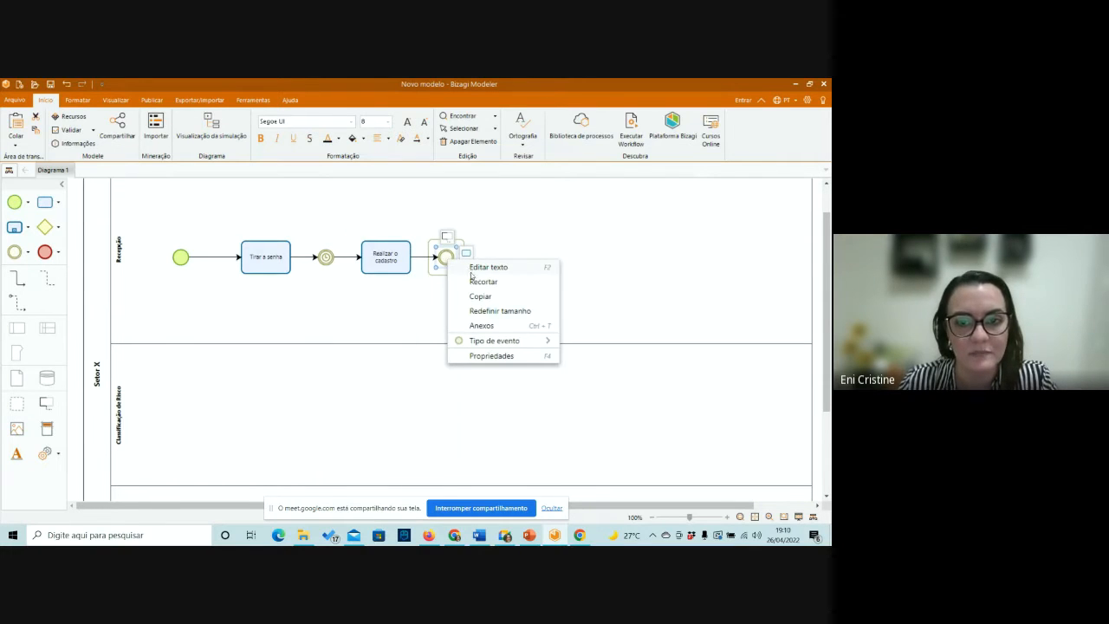
pyautogui.moveTo(488, 344)
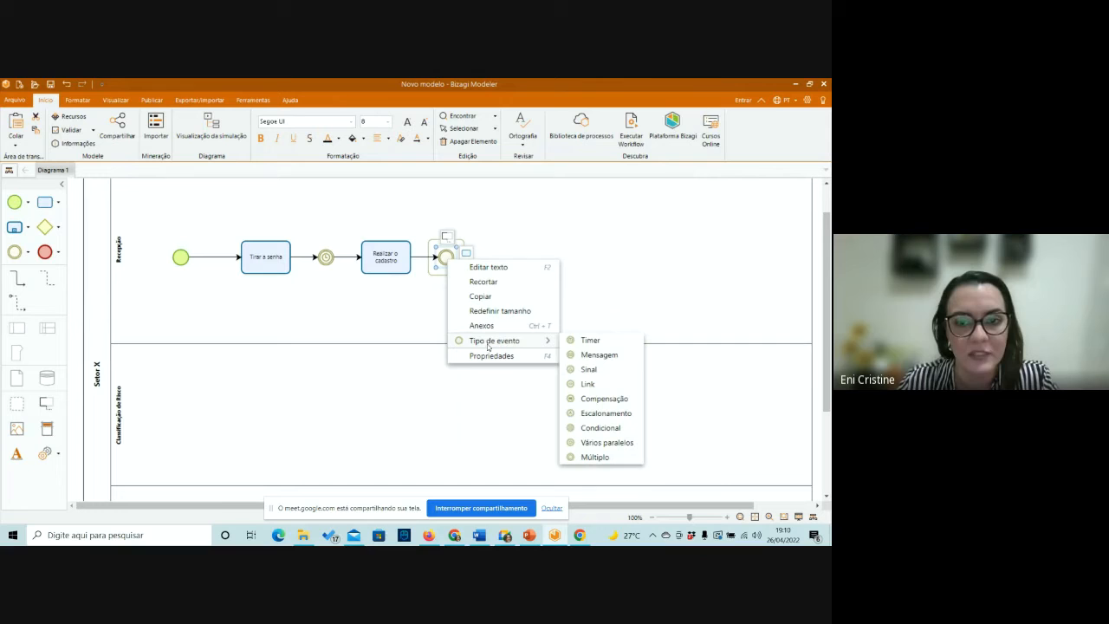
pyautogui.click(589, 341)
pyautogui.click(552, 284)
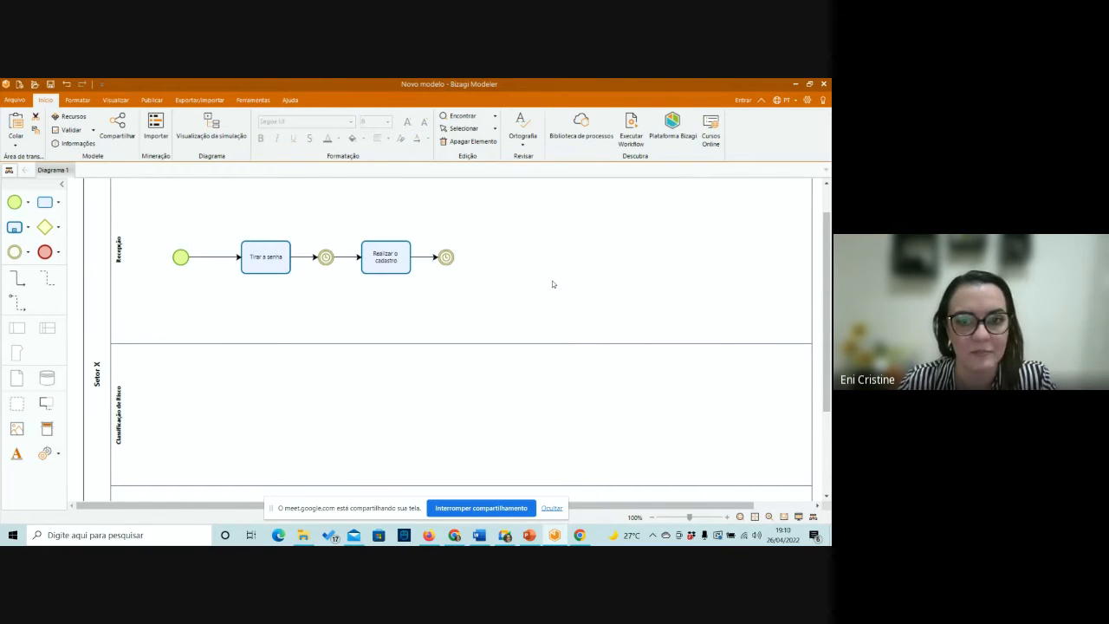
# Add a task in the Classificação de Risco lane, connected below the second timer event, and name it "Realizar Avaliação de Risco".
pyautogui.click(445, 256)
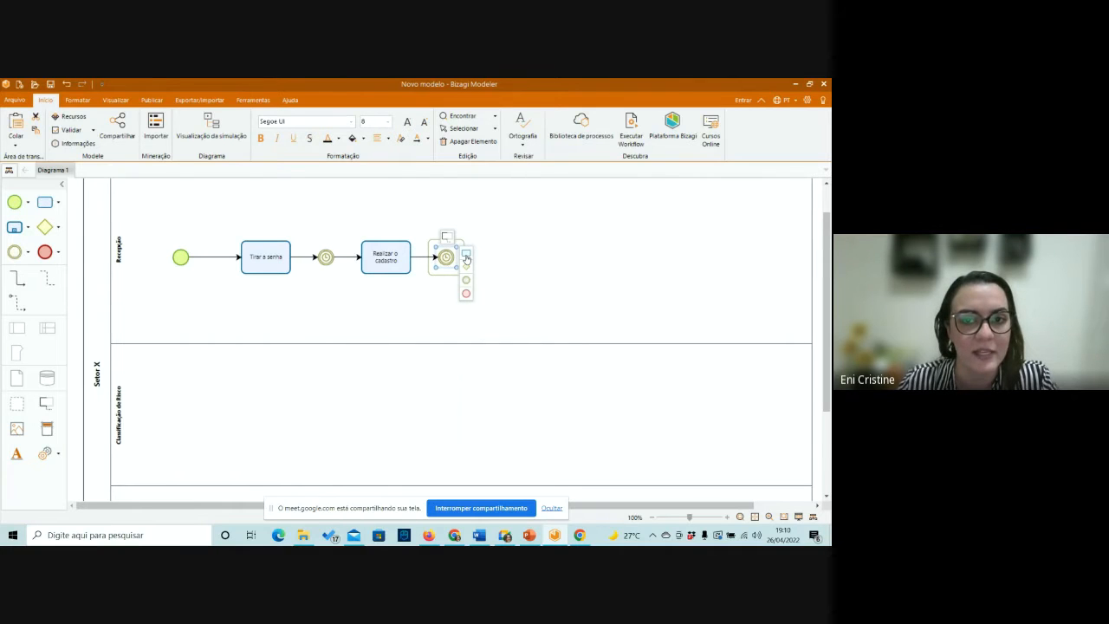
pyautogui.moveTo(465, 258); pyautogui.dragTo(443, 407)
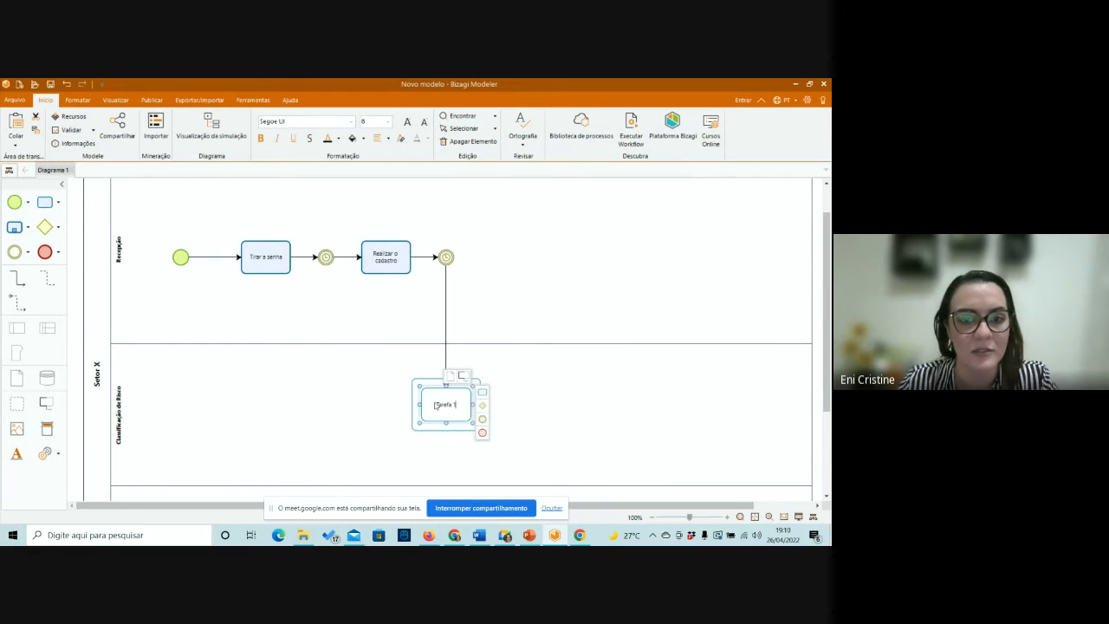
pyautogui.doubleClick(435, 406)
pyautogui.click(437, 407)
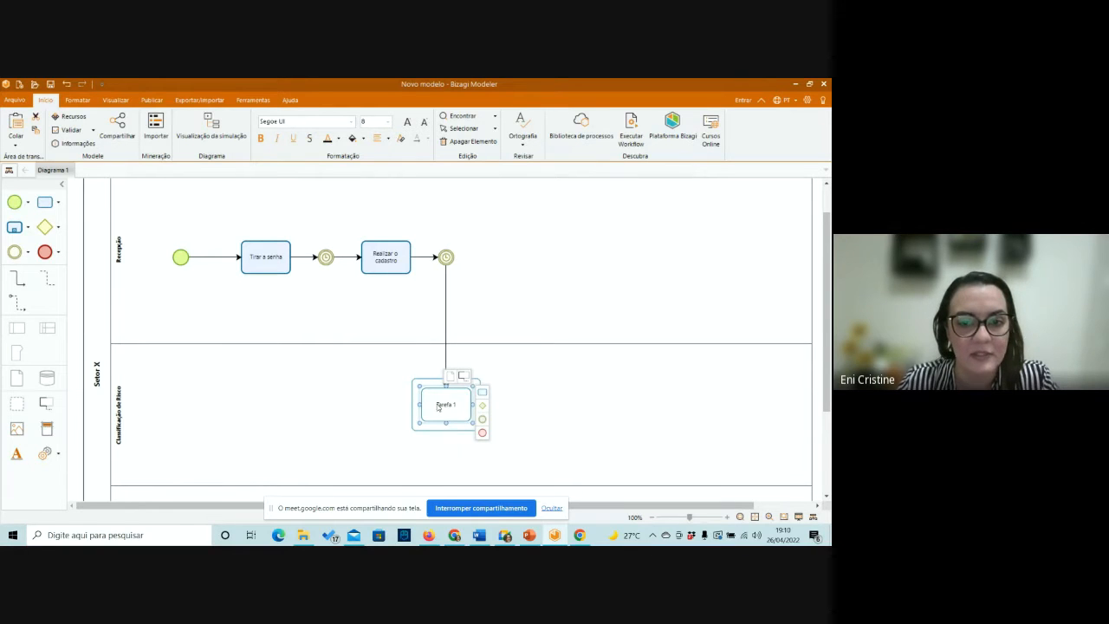
pyautogui.moveTo(437, 407); pyautogui.dragTo(462, 410)
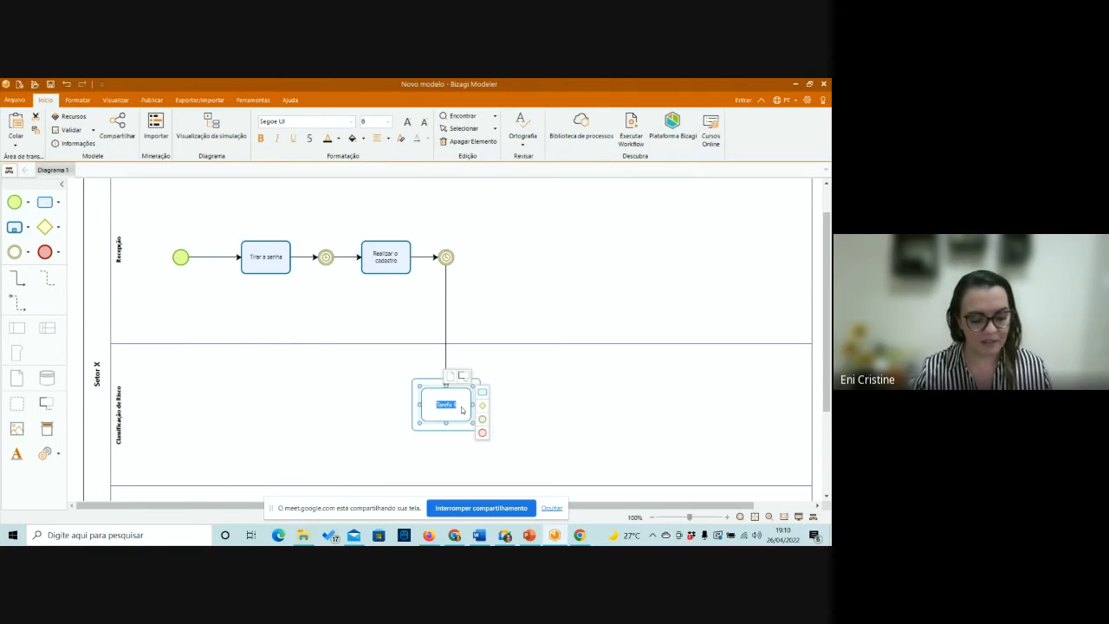
pyautogui.write('Avalia')
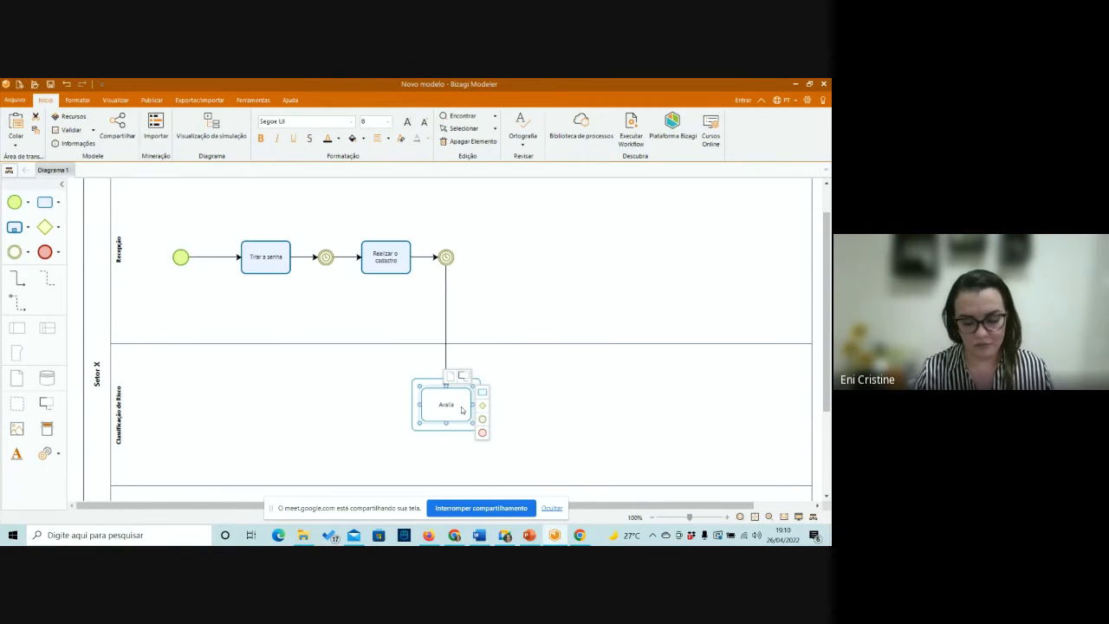
pyautogui.write('ção de Risco')
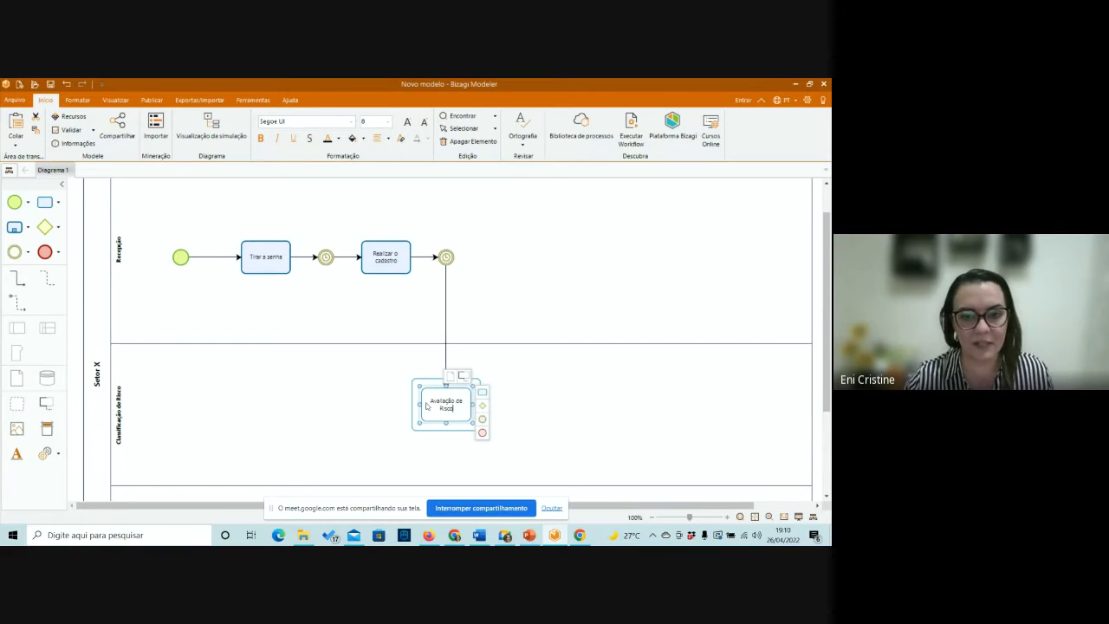
pyautogui.write('Realiz')
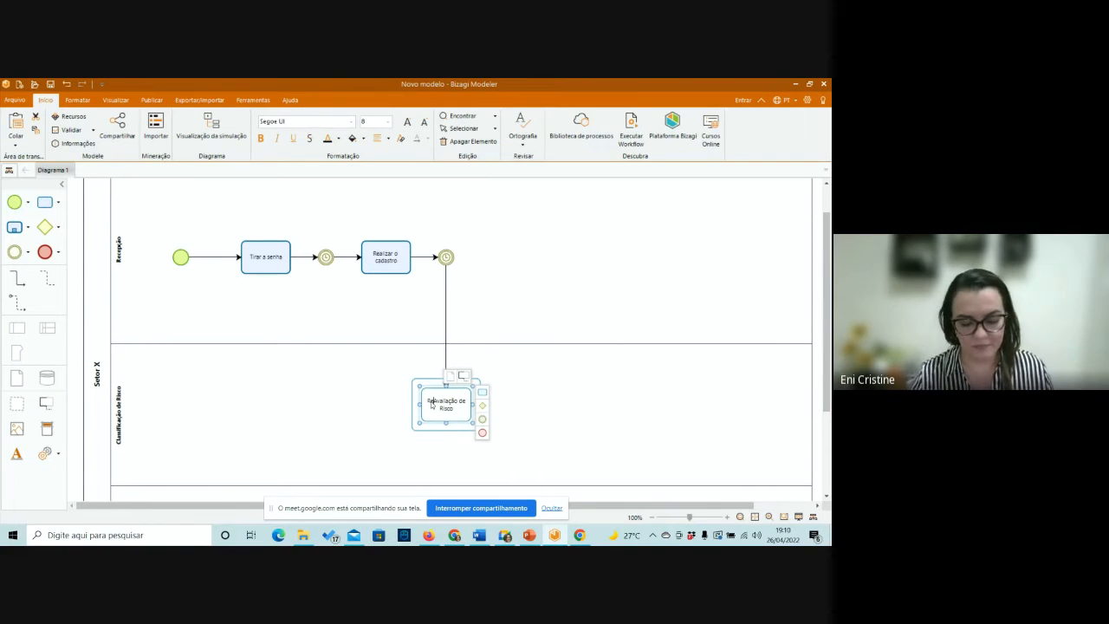
pyautogui.write('ar')
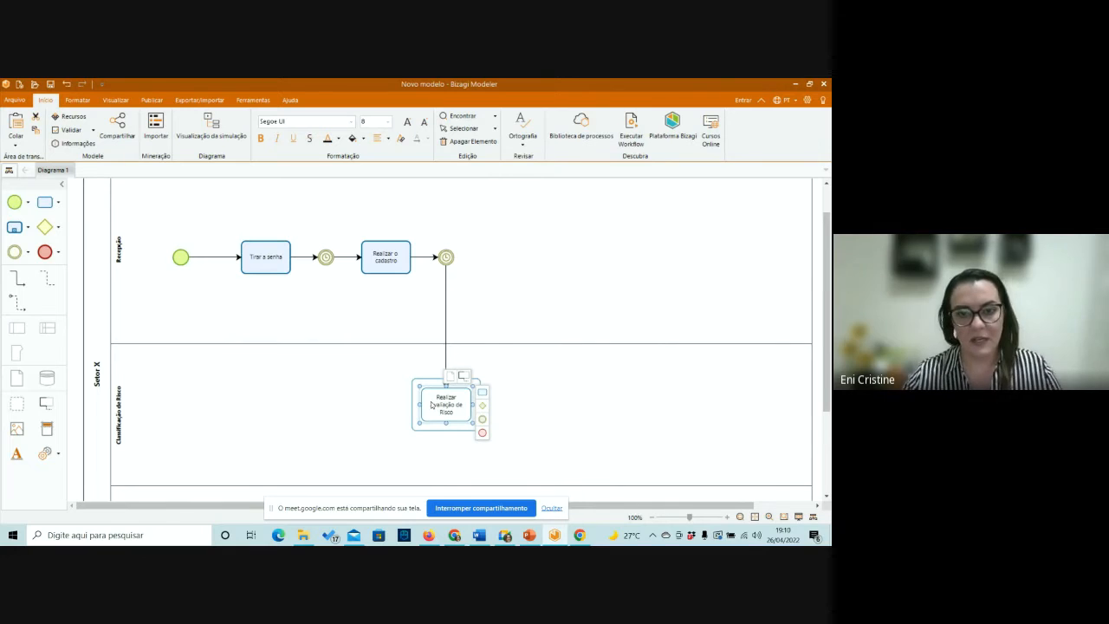
pyautogui.click(459, 415)
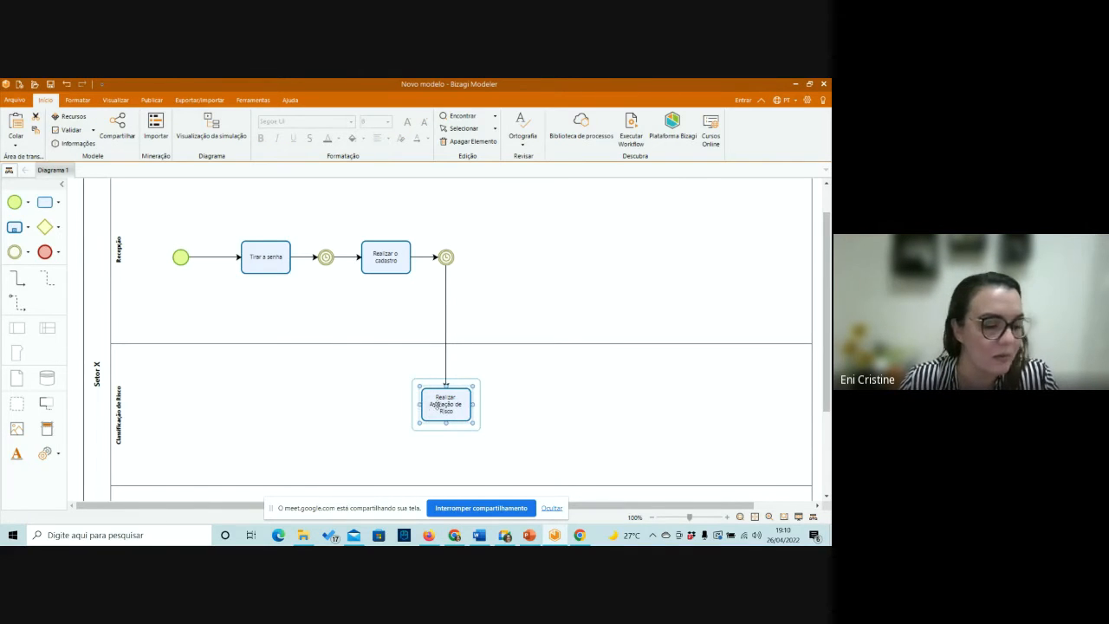
# Add a gateway connected after Realizar Avaliação de Risco, with a new task connected to the gateway's right in the same lane.
pyautogui.click(450, 406)
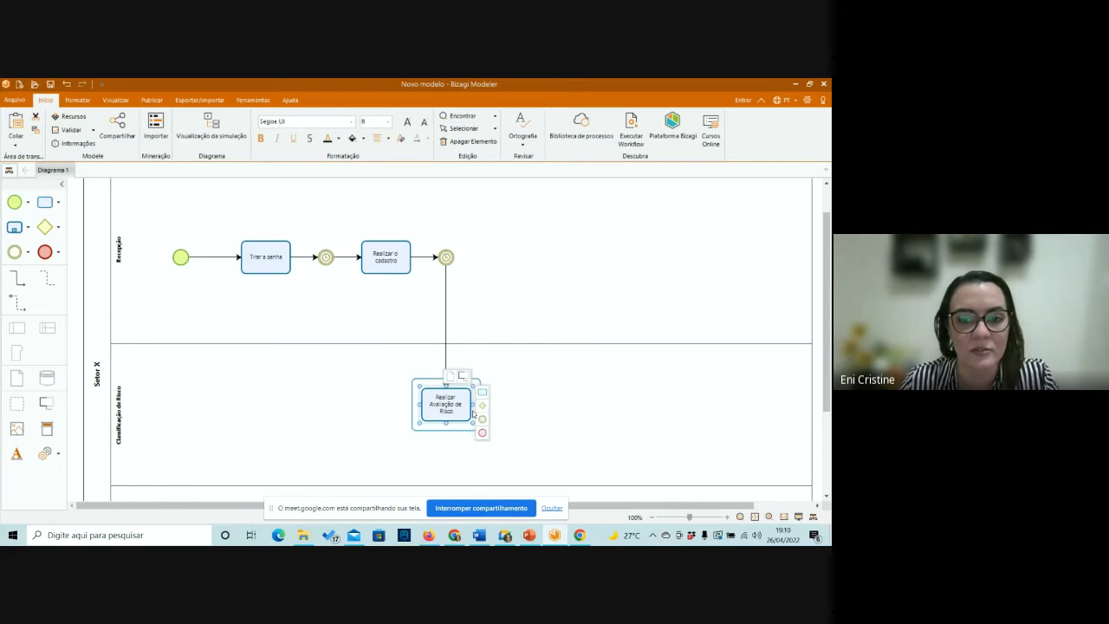
pyautogui.click(481, 404)
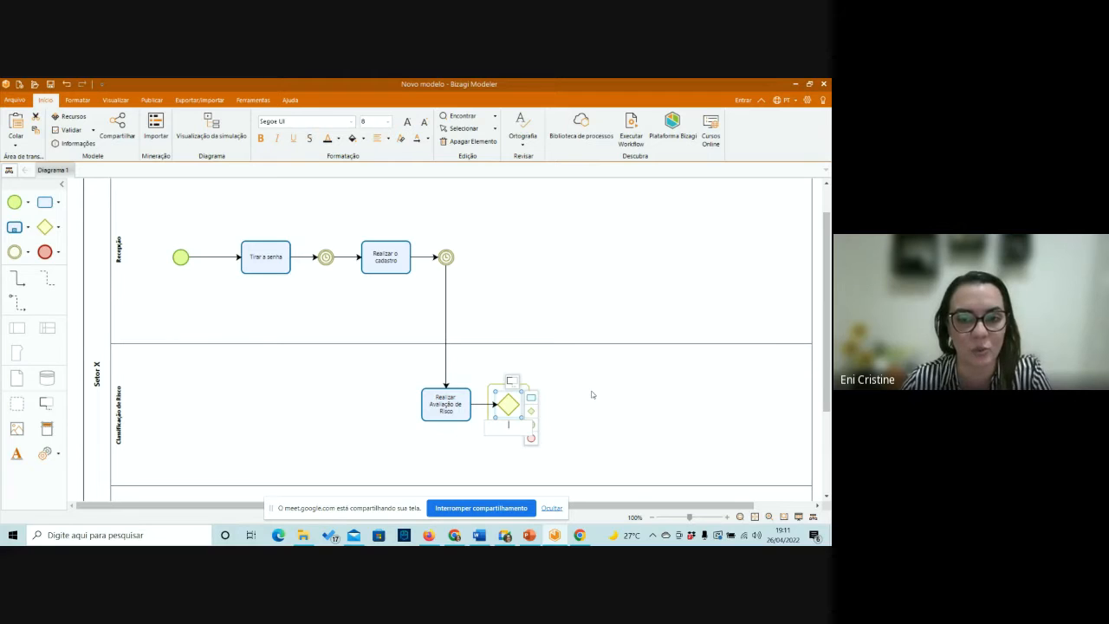
pyautogui.scroll(-1, 592, 394)
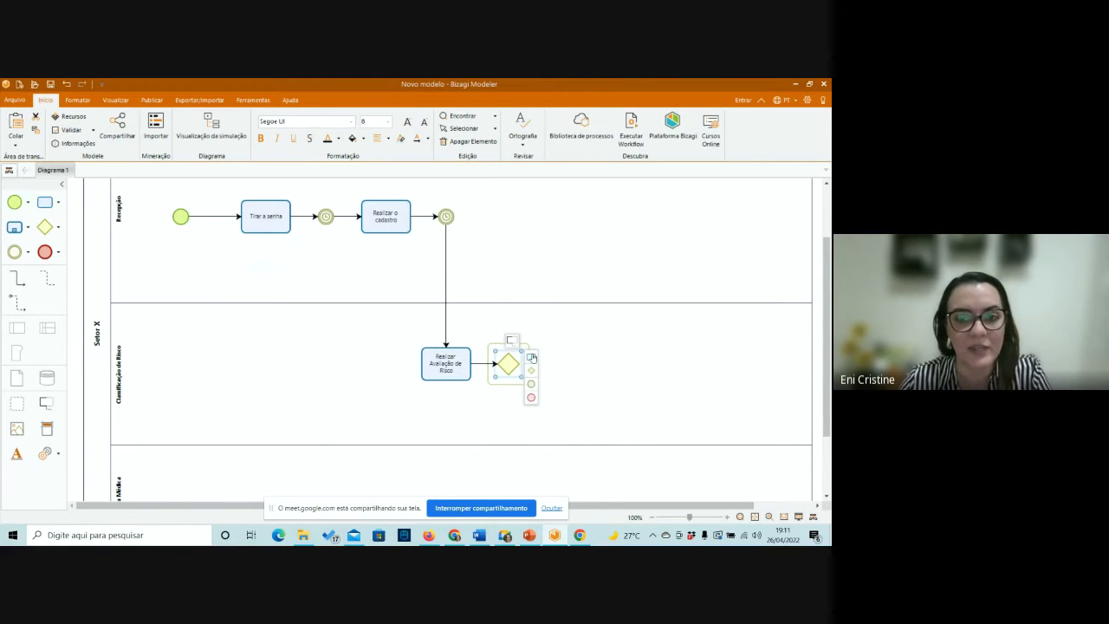
pyautogui.moveTo(532, 356); pyautogui.dragTo(580, 354)
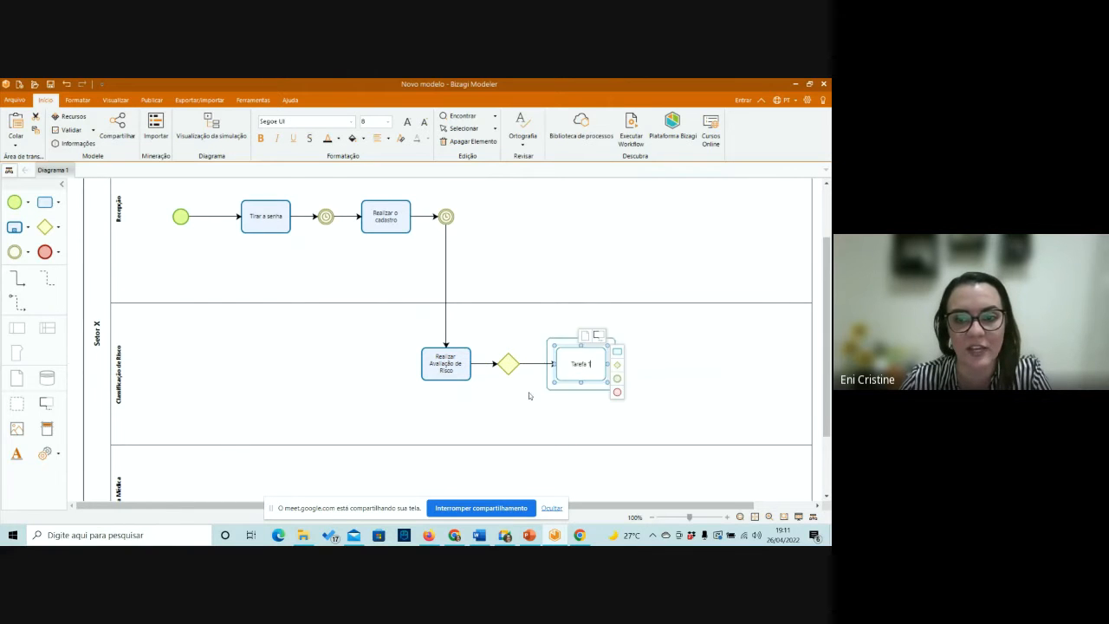
pyautogui.scroll(-2, 517, 384)
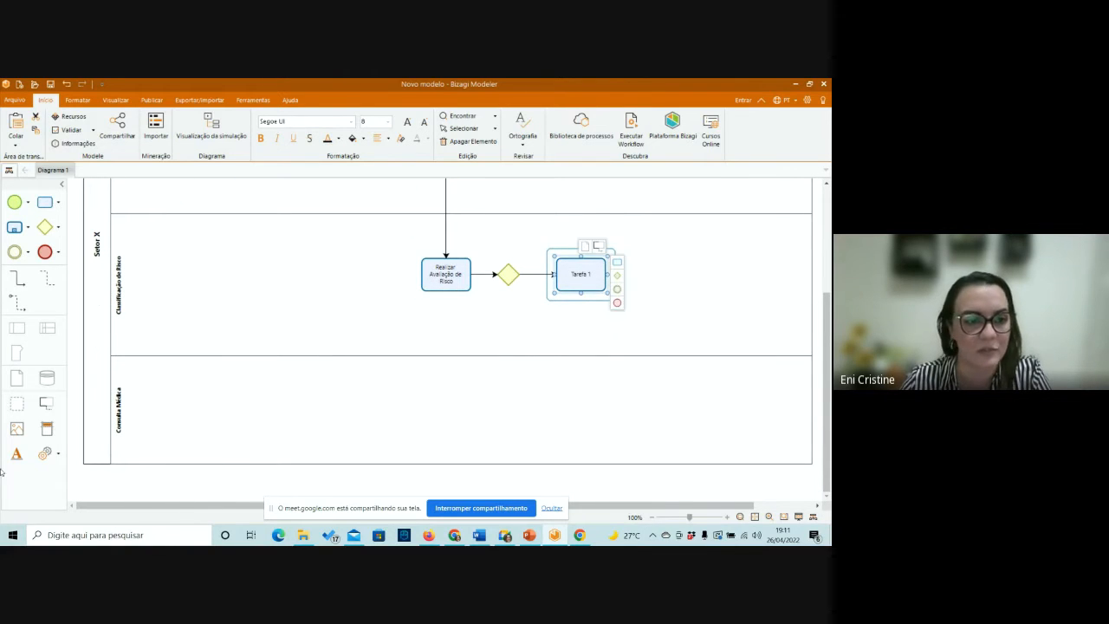
# Add a new lane below Consulta Médica in the Setor X pool and name it "Sala Vermelha".
pyautogui.click(131, 434)
pyautogui.moveTo(131, 434); pyautogui.dragTo(131, 460)
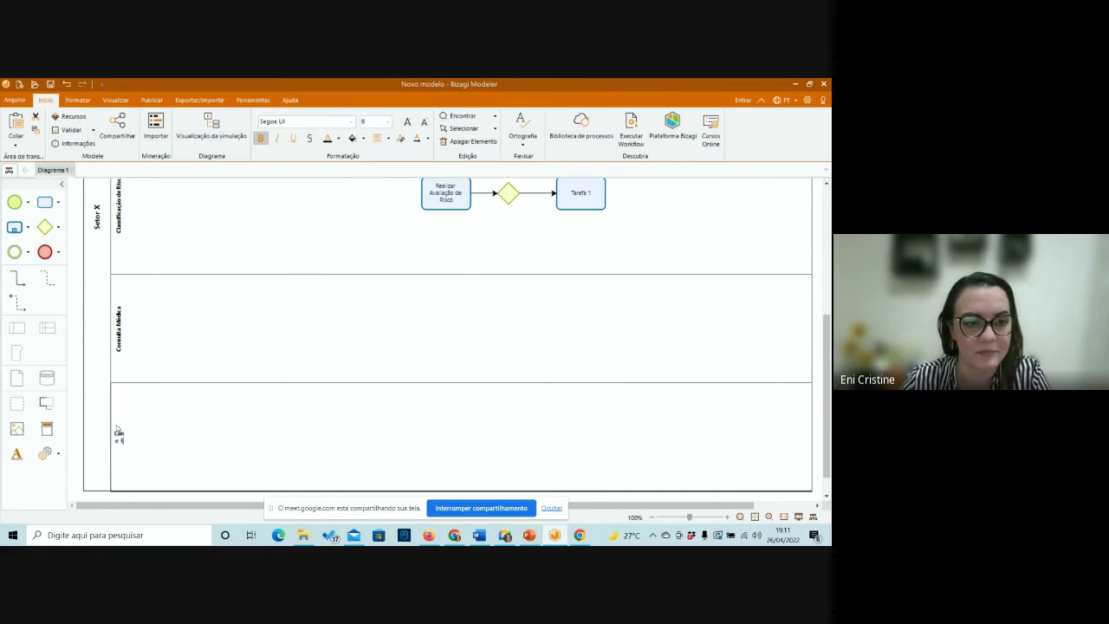
pyautogui.doubleClick(119, 437)
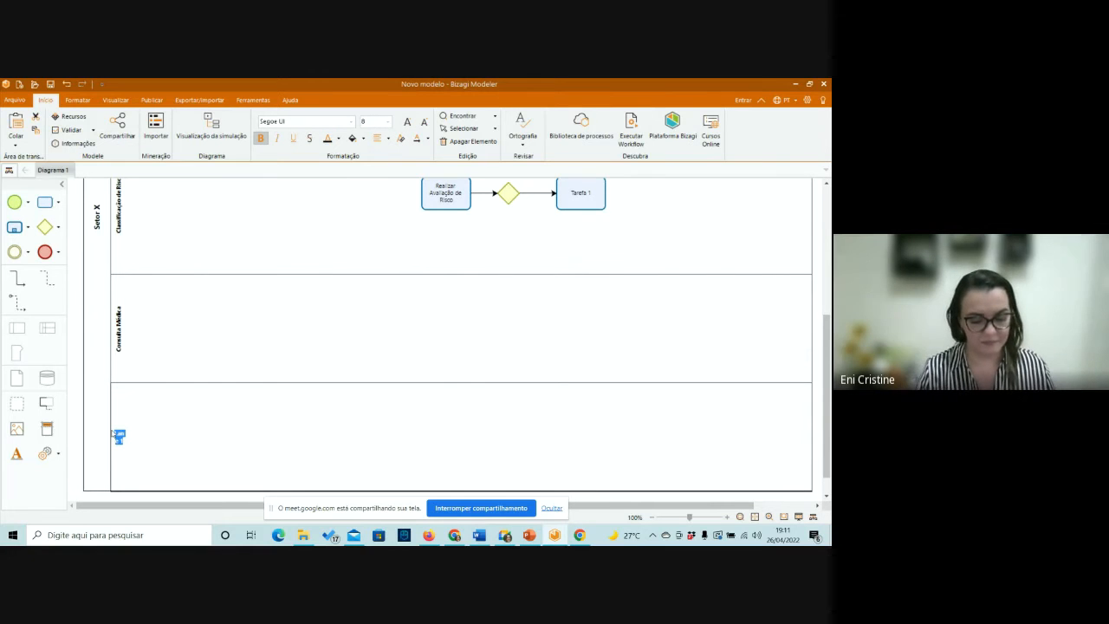
pyautogui.write('Sala Verm')
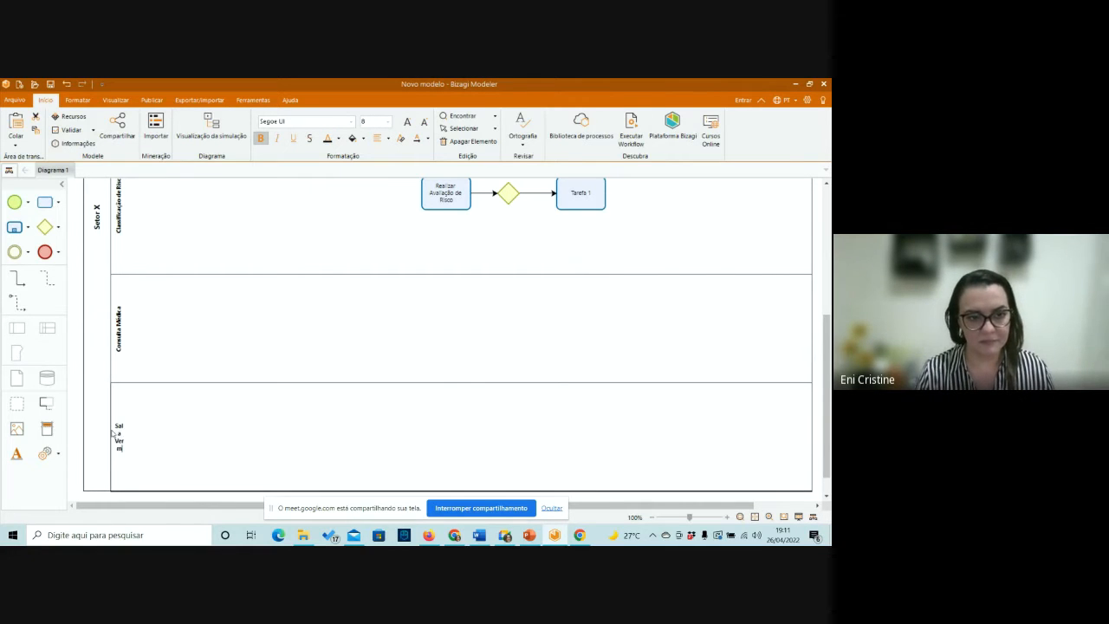
pyautogui.write('elha')
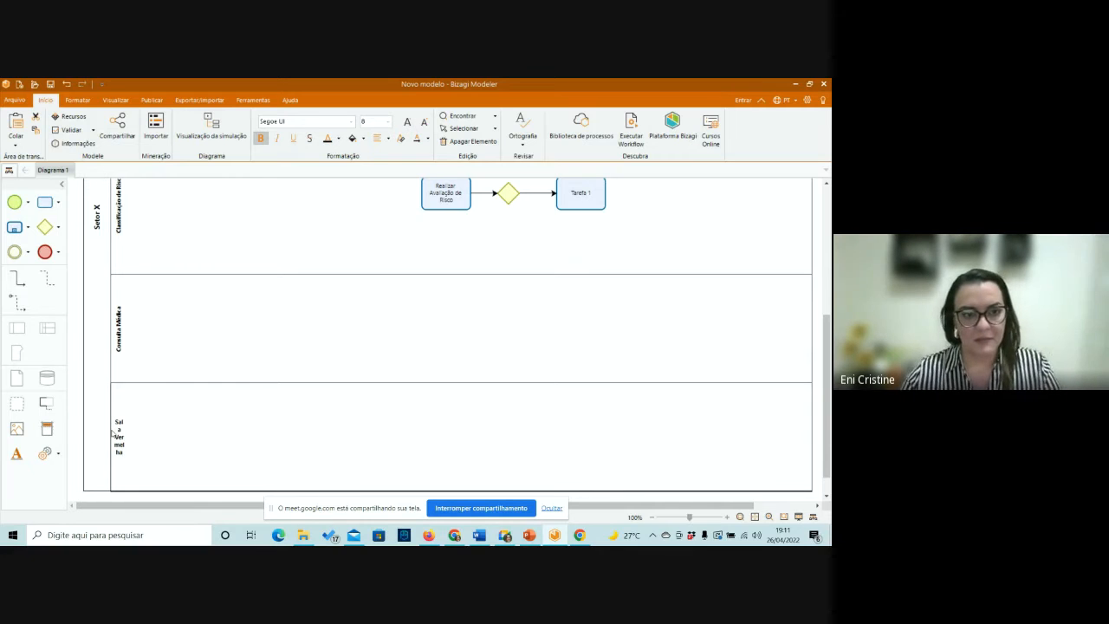
pyautogui.press('BackSpace')
pyautogui.press('BackSpace')
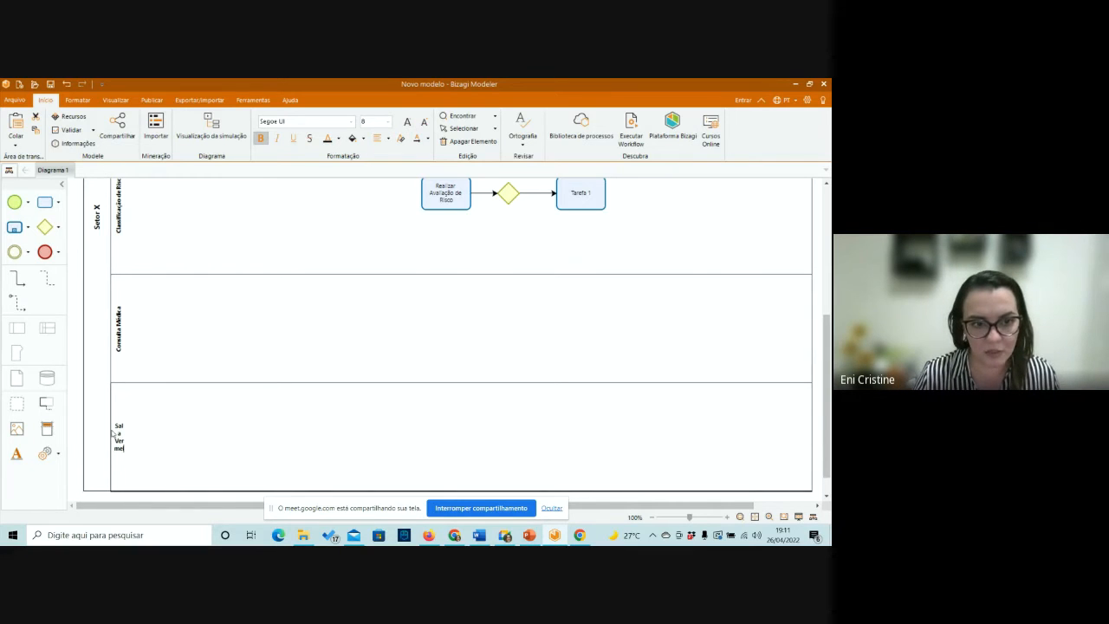
pyautogui.write('ha')
pyautogui.click(111, 429)
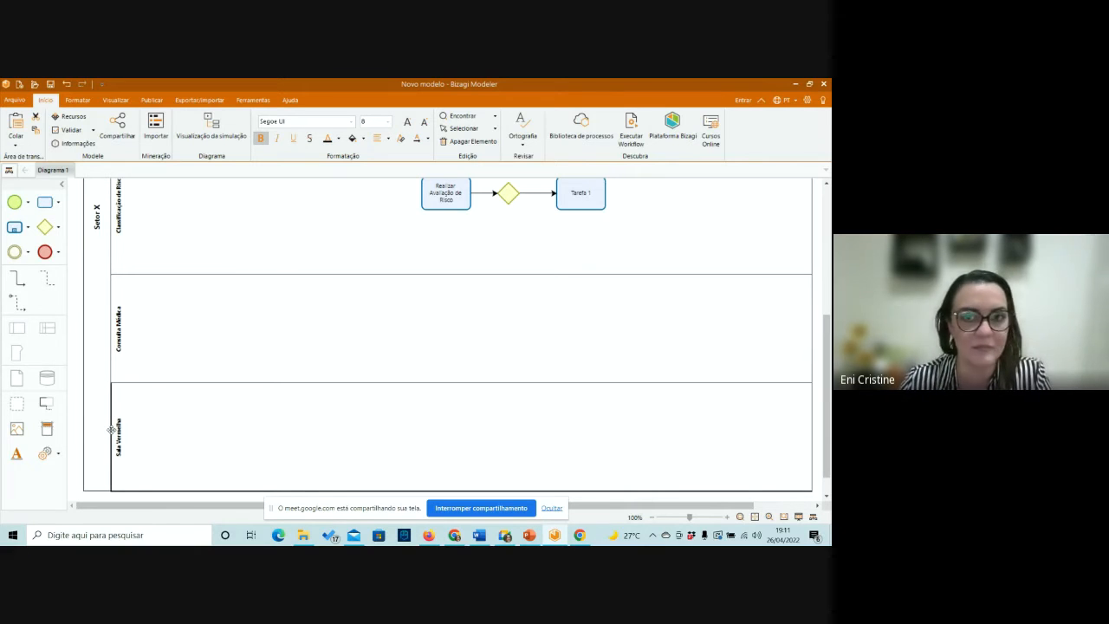
# Add a task in the Sala Vermelha lane, connected straight below the gateway that follows Realizar Avaliação de Risco.
pyautogui.scroll(2, 485, 302)
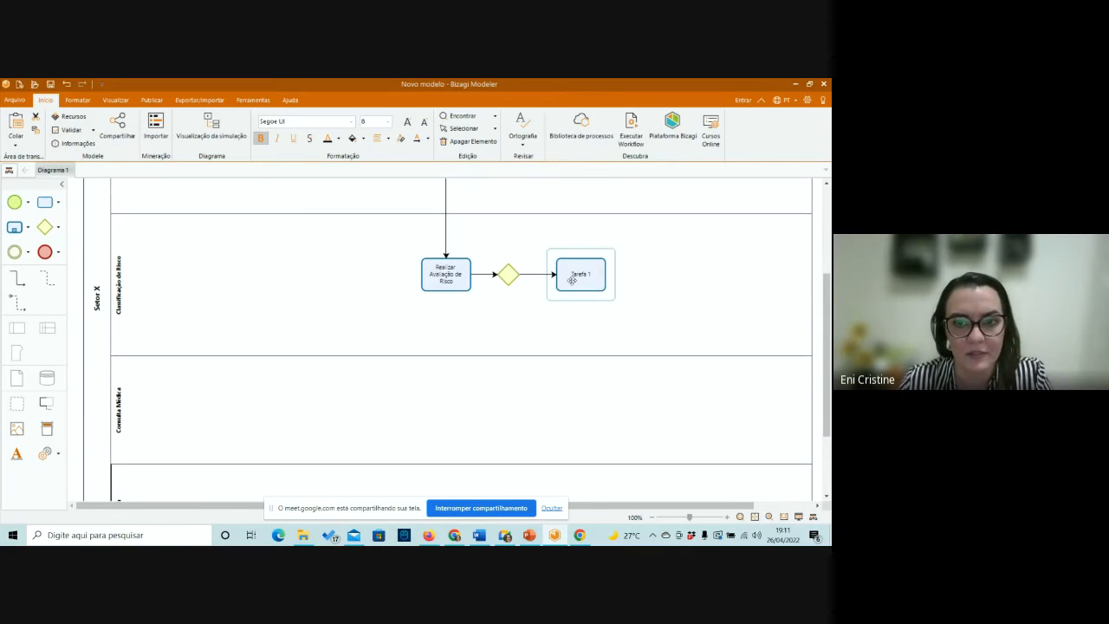
pyautogui.click(510, 275)
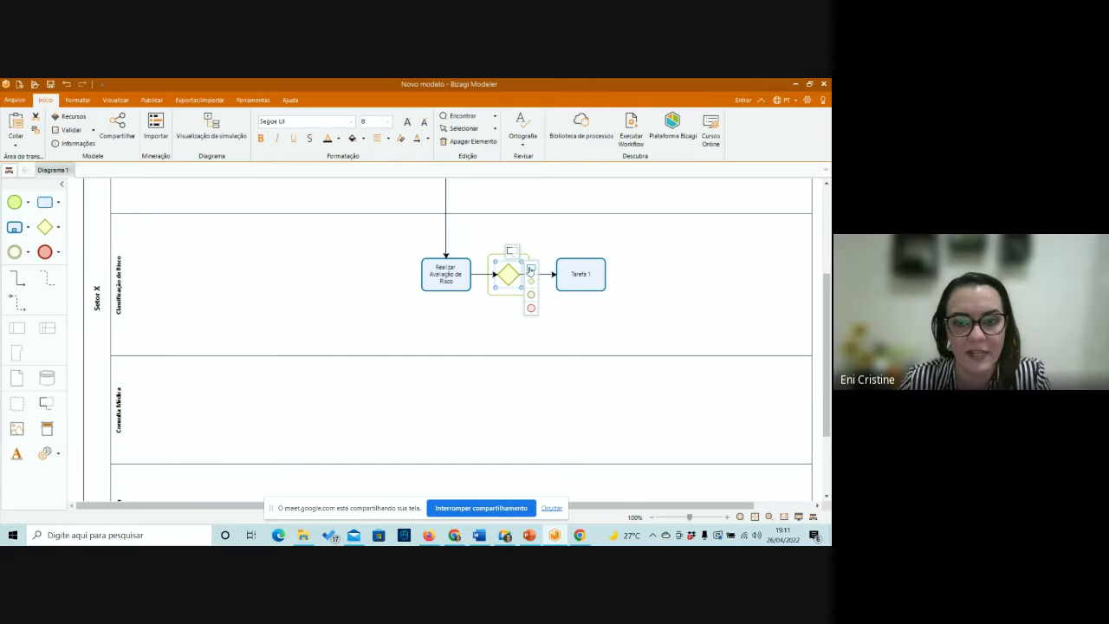
pyautogui.moveTo(531, 271); pyautogui.dragTo(505, 464)
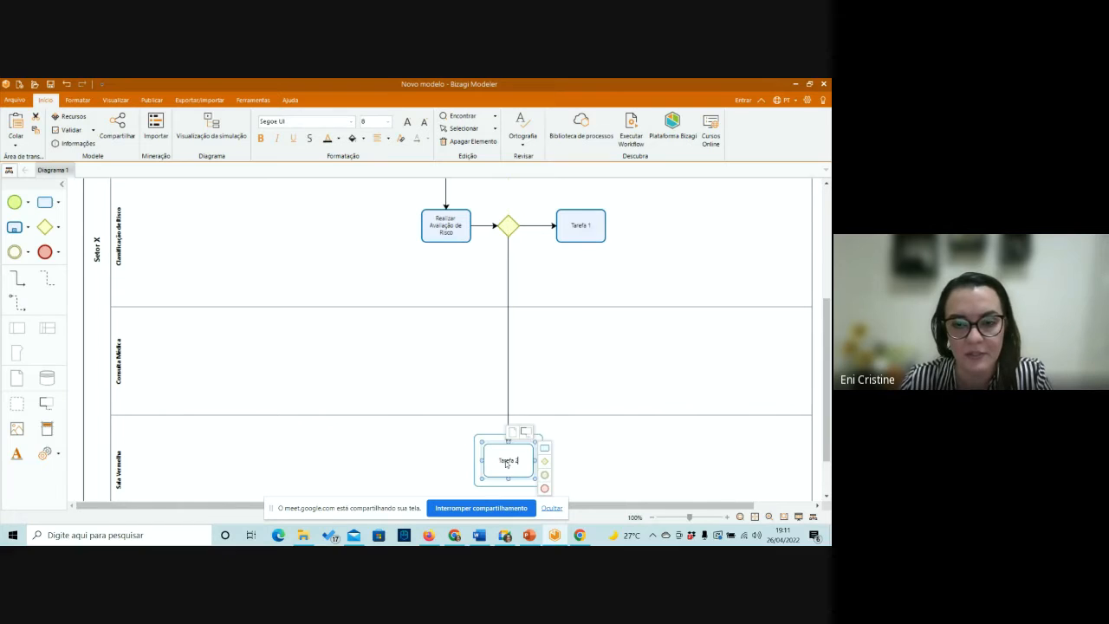
# Label the connector from the gateway down to the Sala Vermelha task "Risco Vermelho".
pyautogui.click(507, 344)
pyautogui.rightClick(507, 344)
pyautogui.click(547, 351)
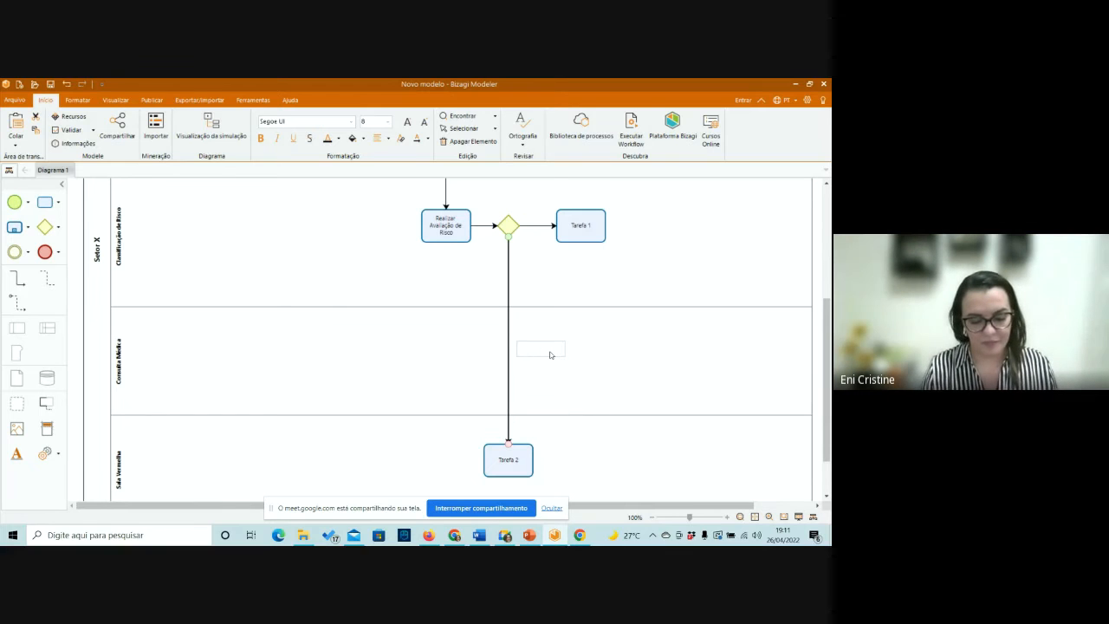
pyautogui.write('C')
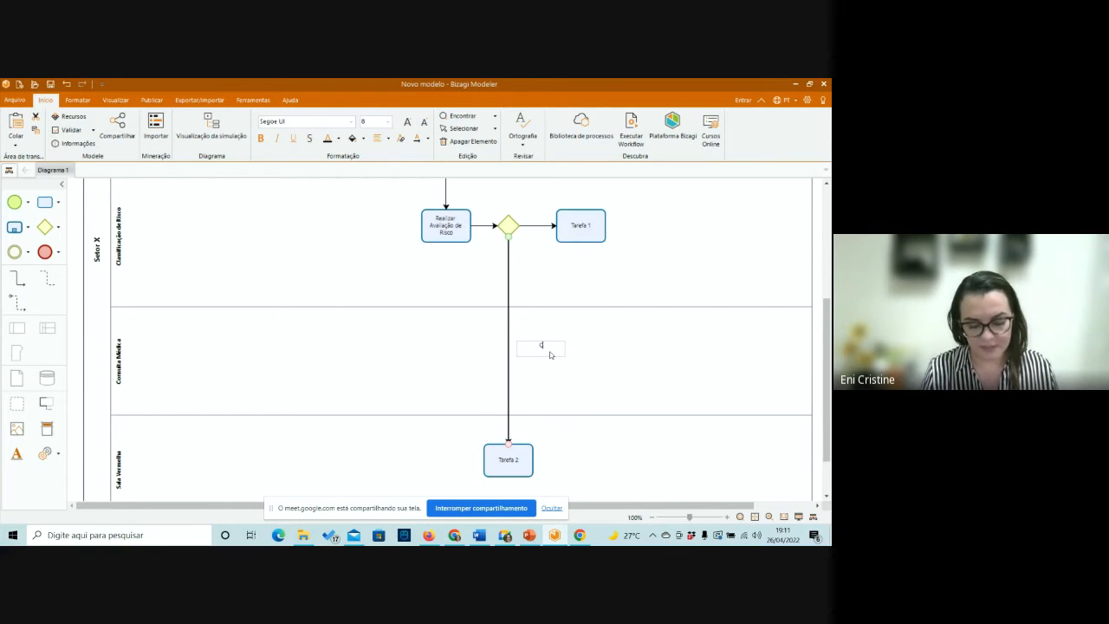
pyautogui.write('lass')
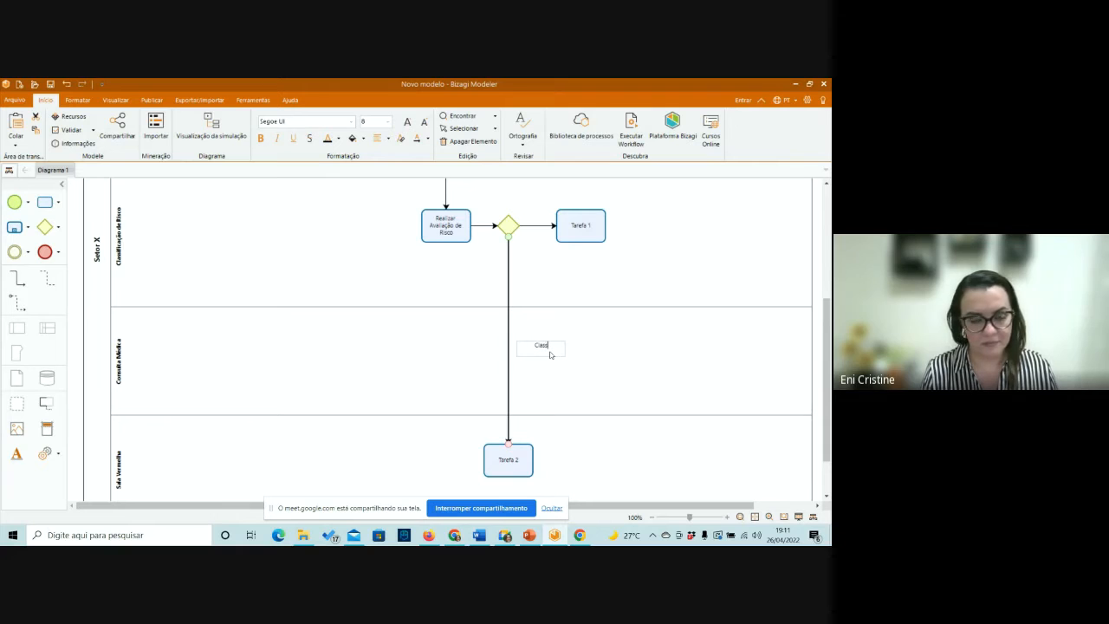
pyautogui.write('i')
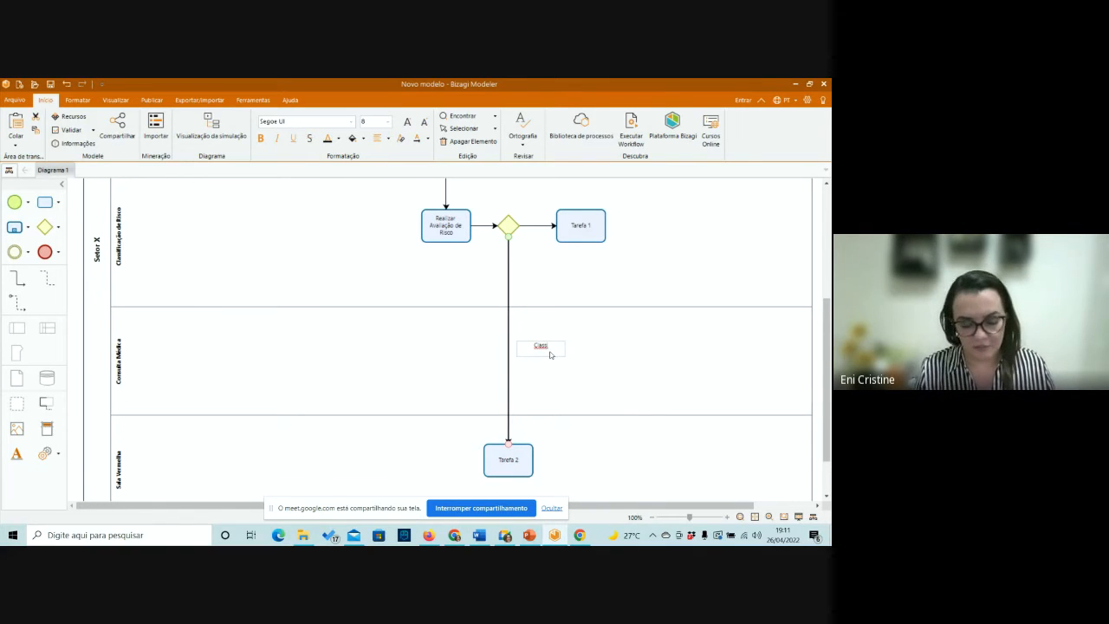
pyautogui.write('f')
pyautogui.press('BackSpace')
pyautogui.press('BackSpace')
pyautogui.press('BackSpace')
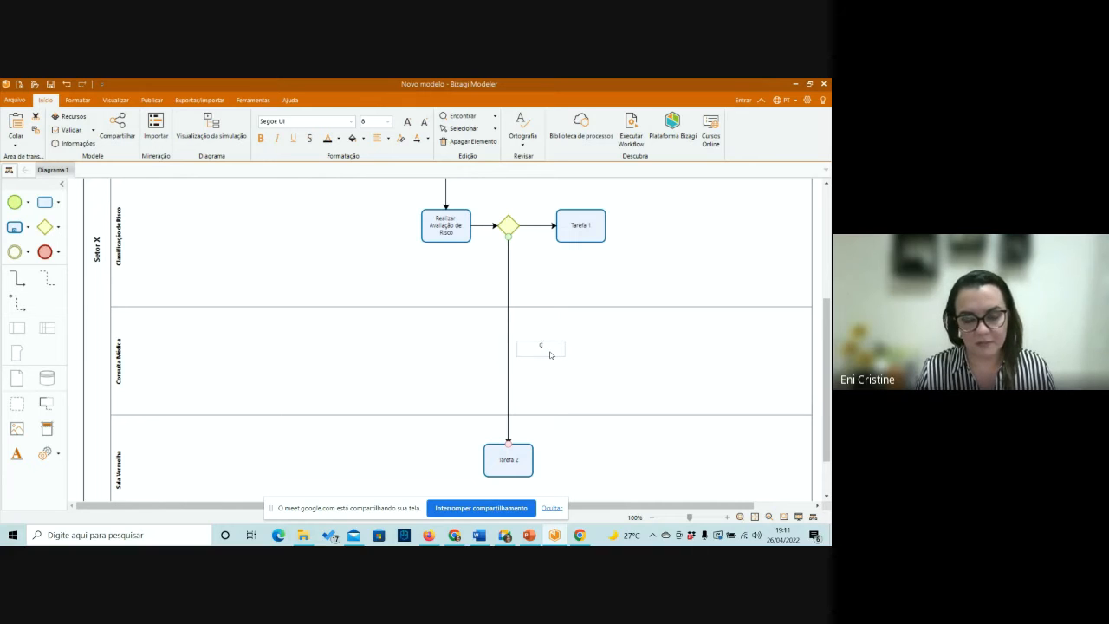
pyautogui.write('Risc')
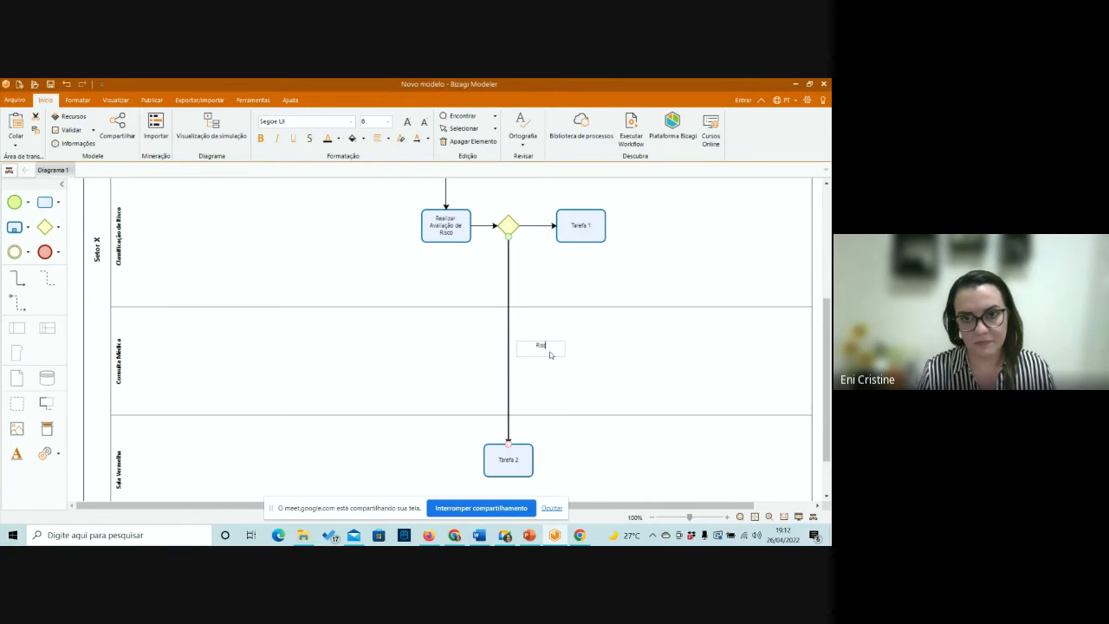
pyautogui.write('o Vermelho')
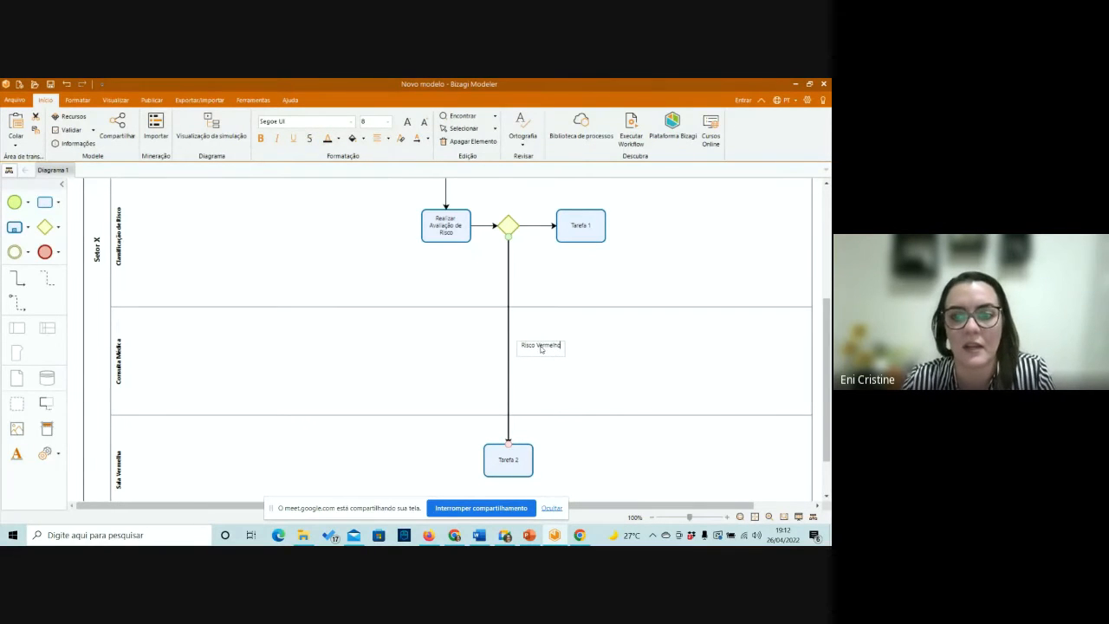
# Move the Risco Vermelho label up beside its connector, just below the gateway.
pyautogui.click(536, 349)
pyautogui.moveTo(536, 349); pyautogui.dragTo(530, 258)
pyautogui.click(587, 275)
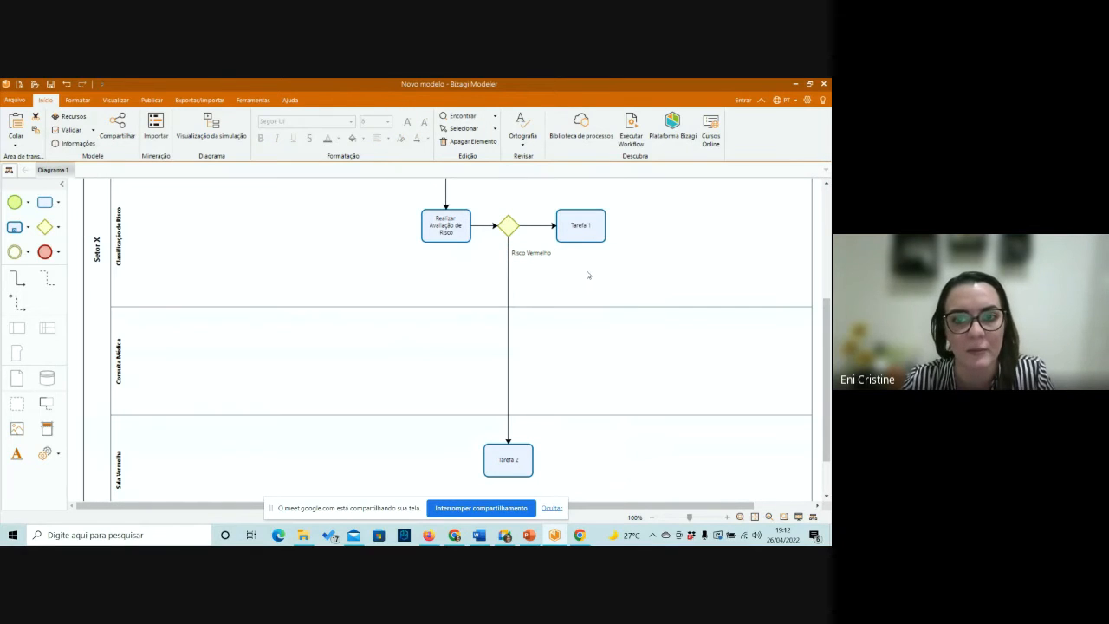
pyautogui.click(535, 251)
pyautogui.rightClick(536, 251)
pyautogui.click(535, 251)
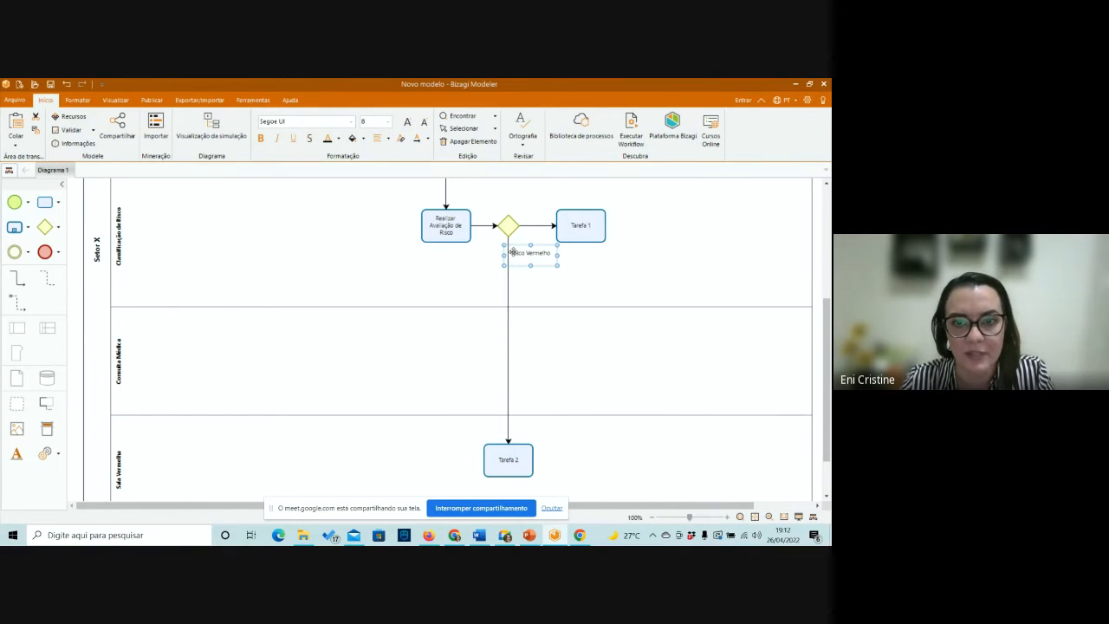
pyautogui.moveTo(512, 252); pyautogui.dragTo(544, 251)
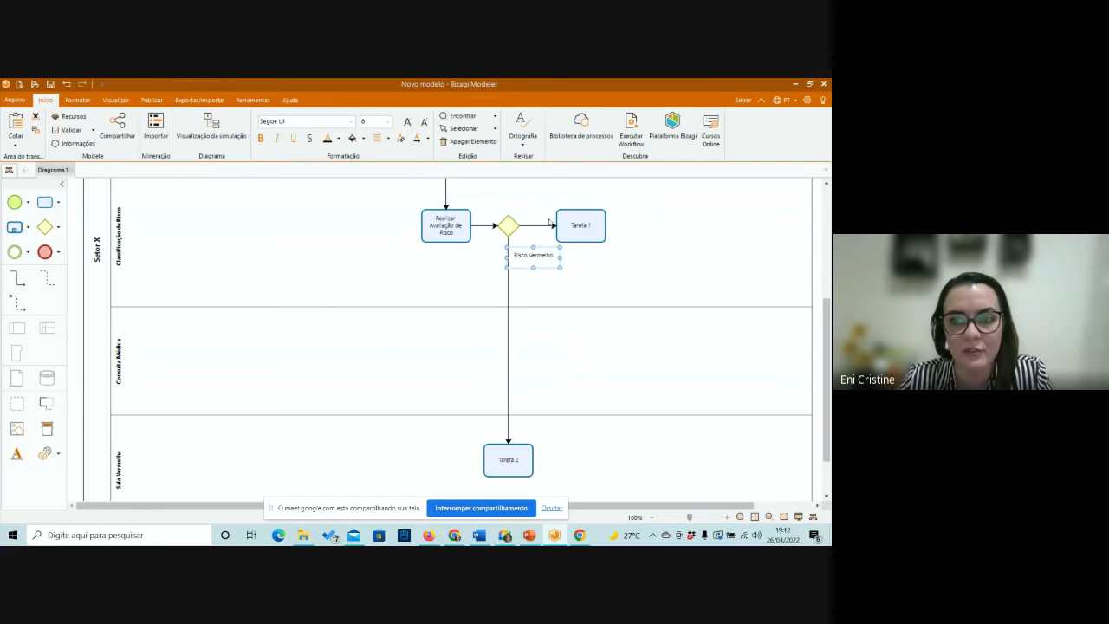
# Label the connector from the gateway to Tarefa 1 "Outros Riscos" and place the label just above the line.
pyautogui.click(565, 217)
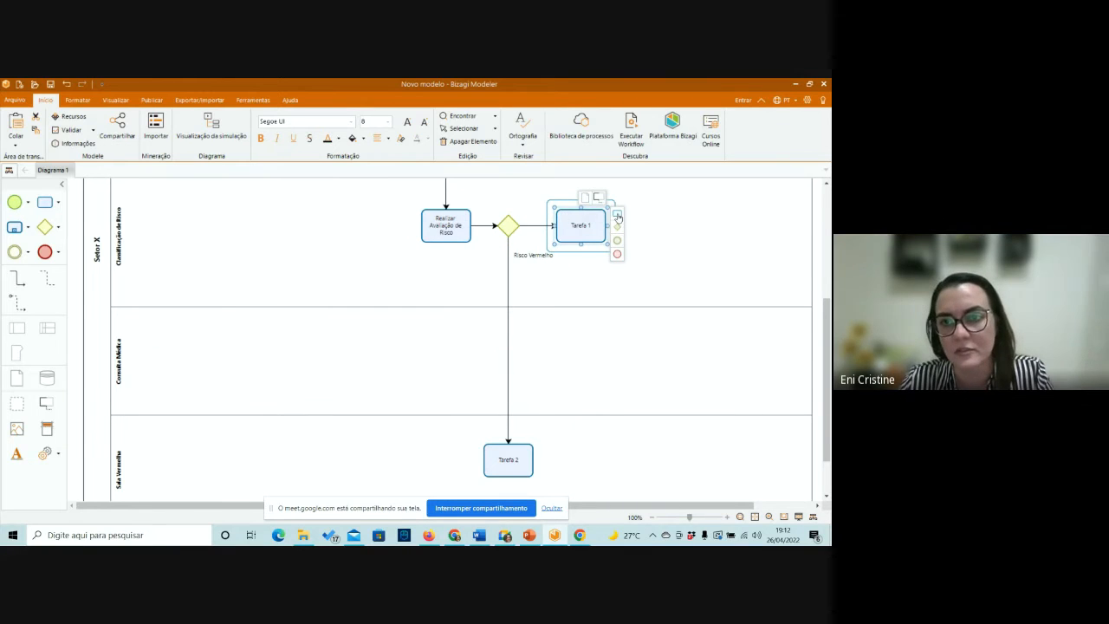
pyautogui.rightClick(576, 221)
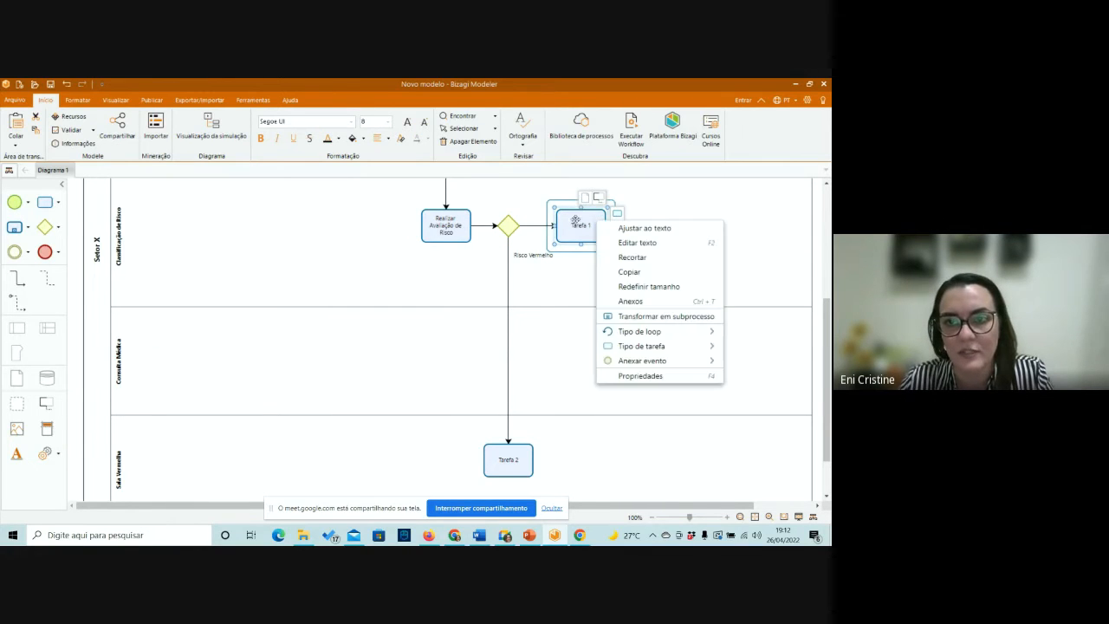
pyautogui.click(537, 227)
pyautogui.rightClick(534, 228)
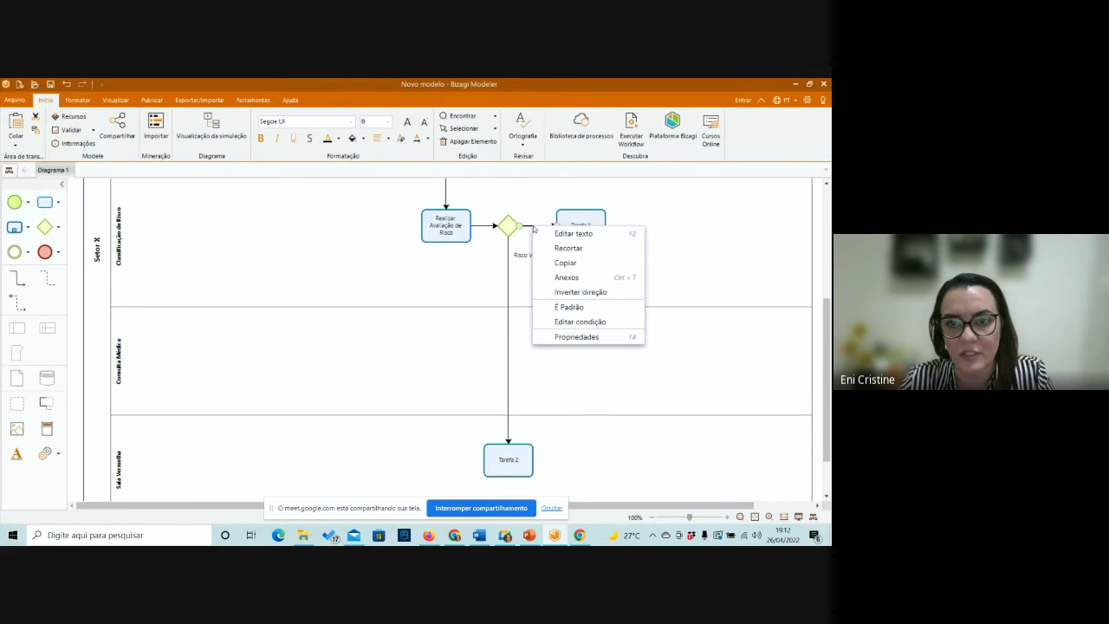
pyautogui.click(578, 234)
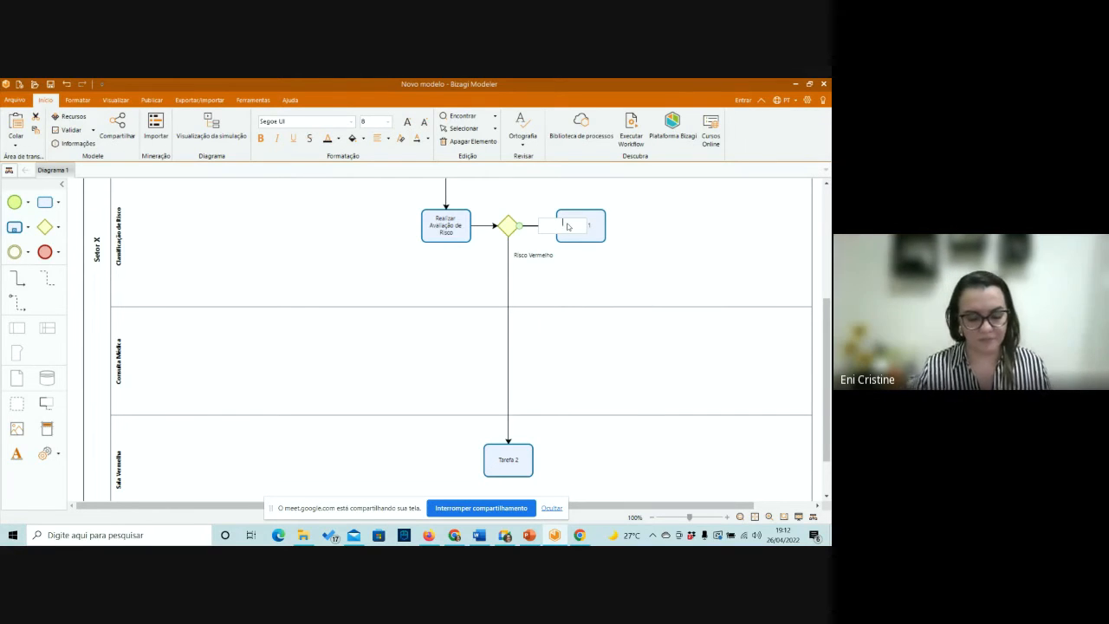
pyautogui.write('Outr')
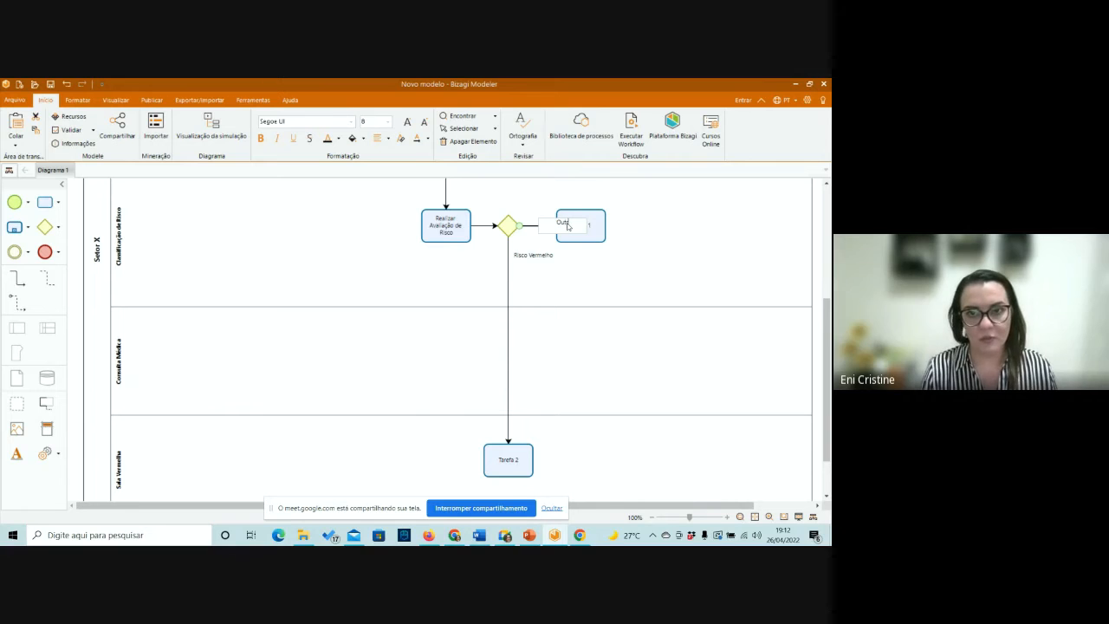
pyautogui.write('os Riscos')
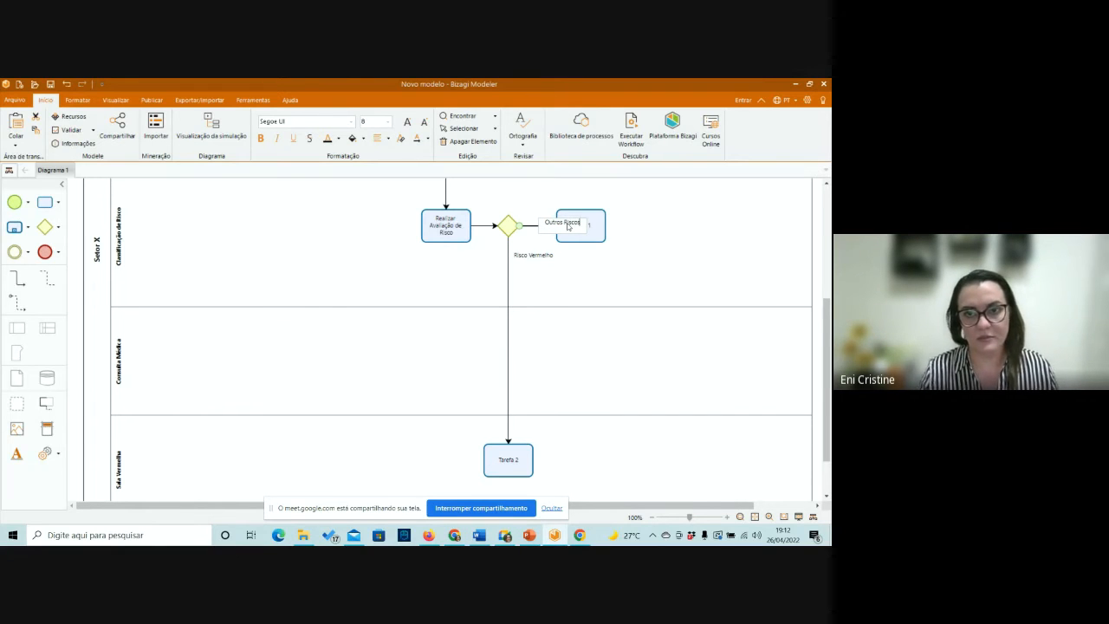
pyautogui.click(594, 281)
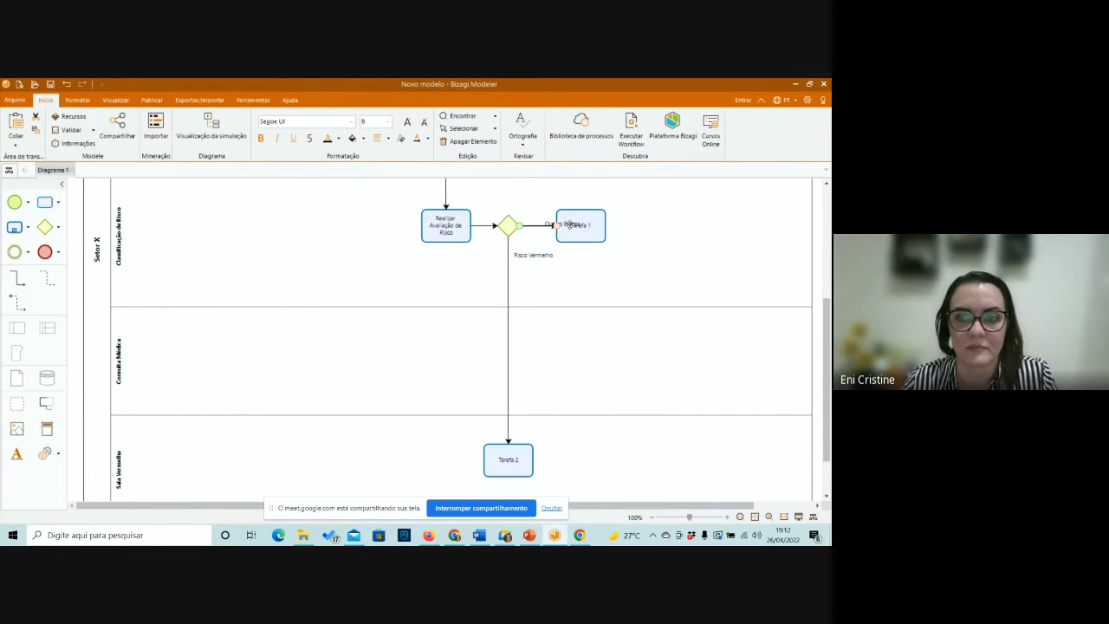
pyautogui.moveTo(567, 223); pyautogui.dragTo(544, 210)
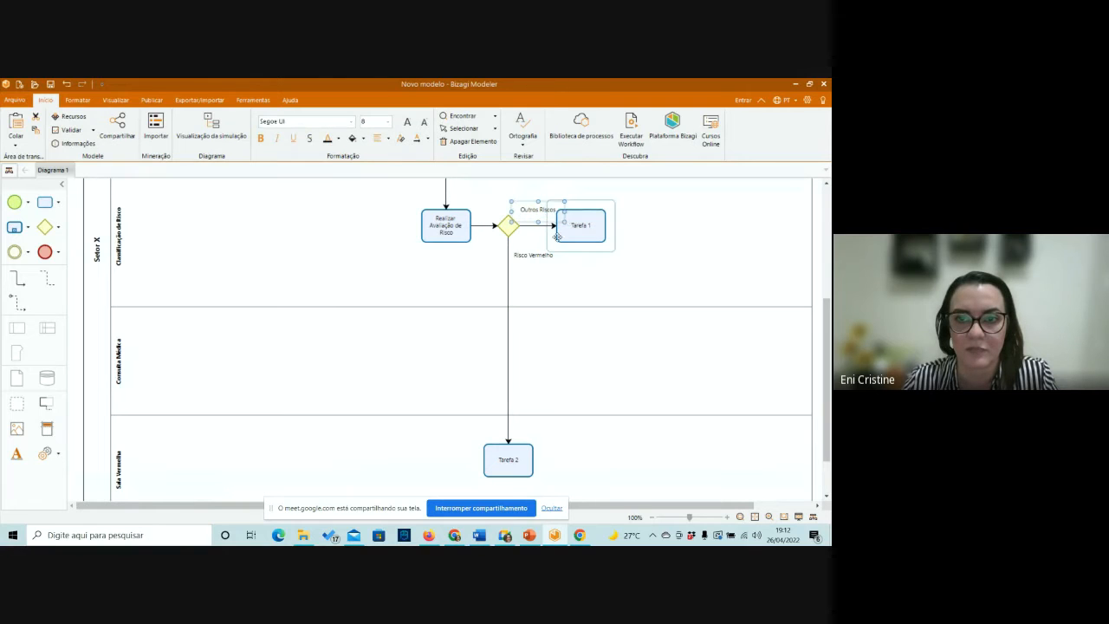
# Rename the task after the Outros Riscos connector as "Realizar o registro no sistema".
pyautogui.click(585, 226)
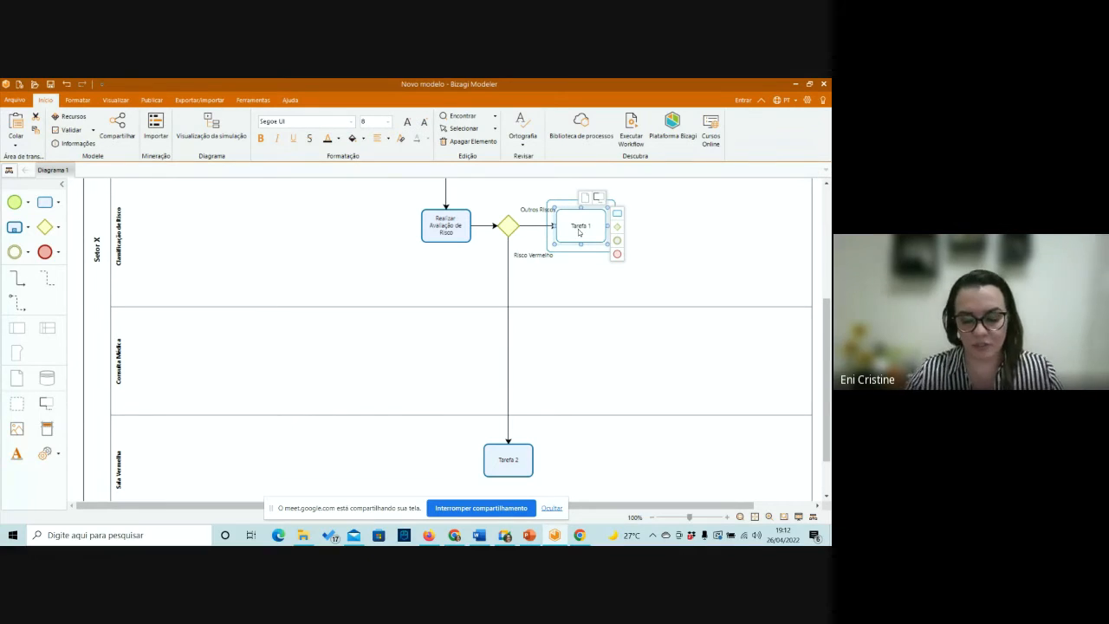
pyautogui.press('BackSpace')
pyautogui.press('BackSpace')
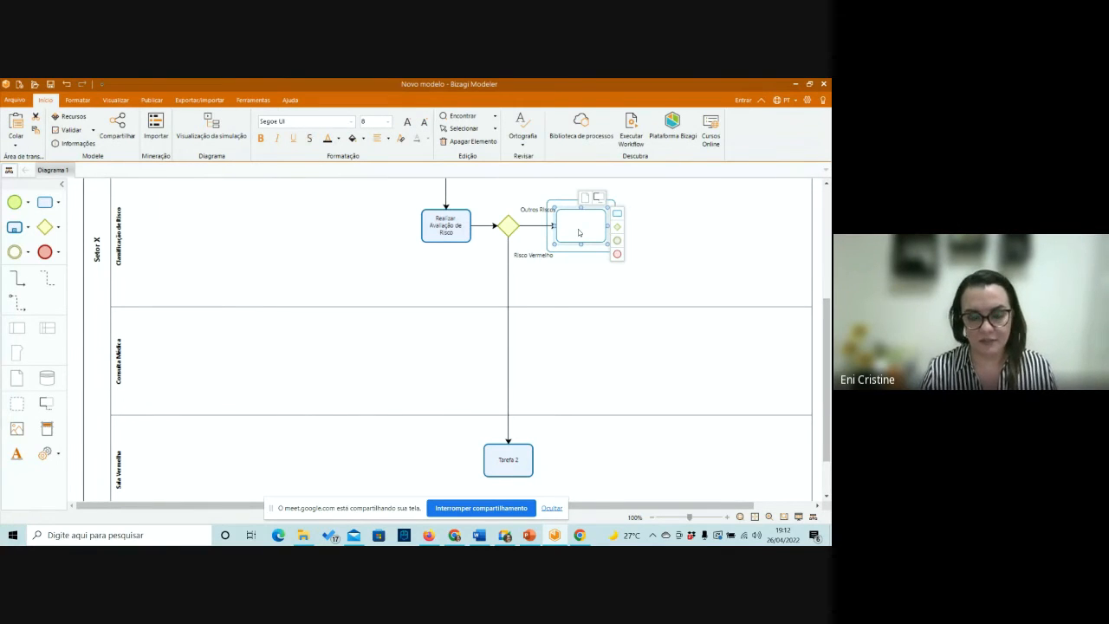
pyautogui.write('Realizar')
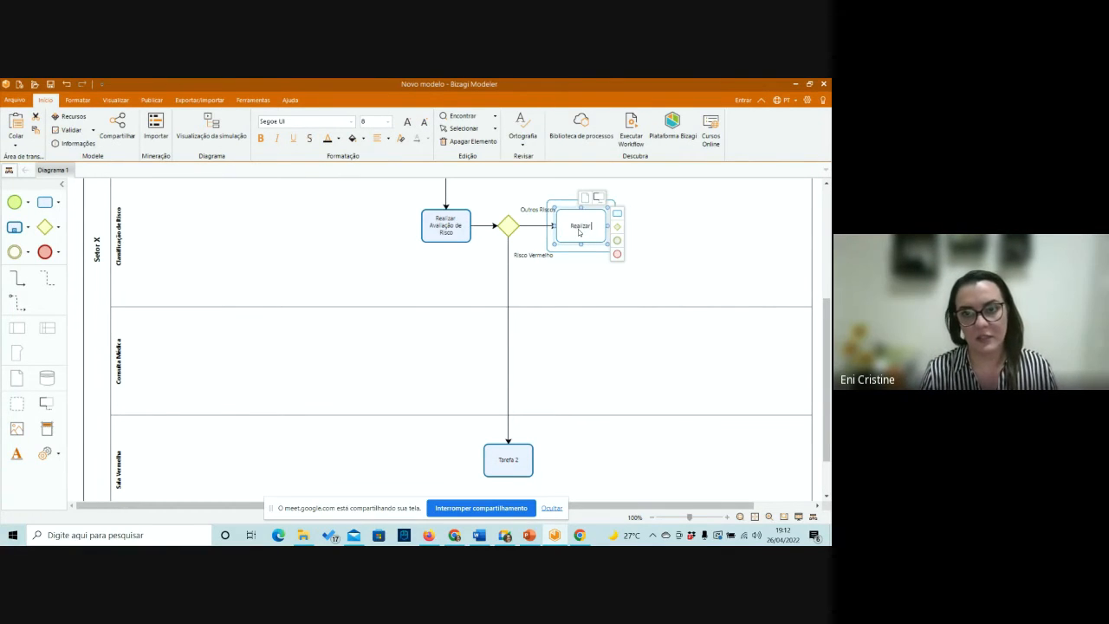
pyautogui.write(' o registro n')
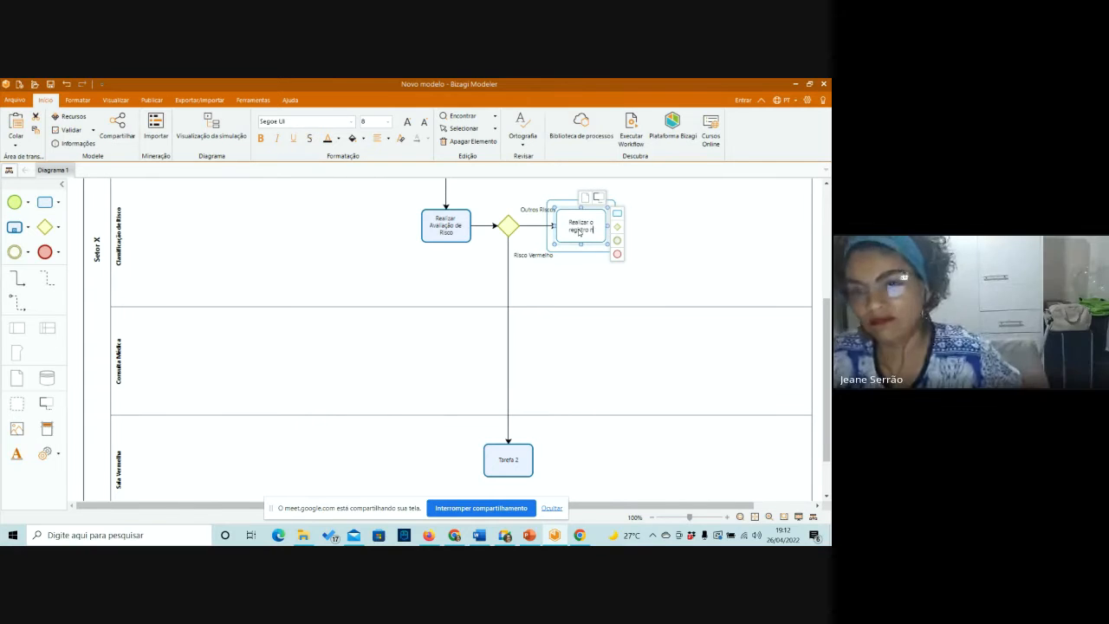
pyautogui.write('o sistema')
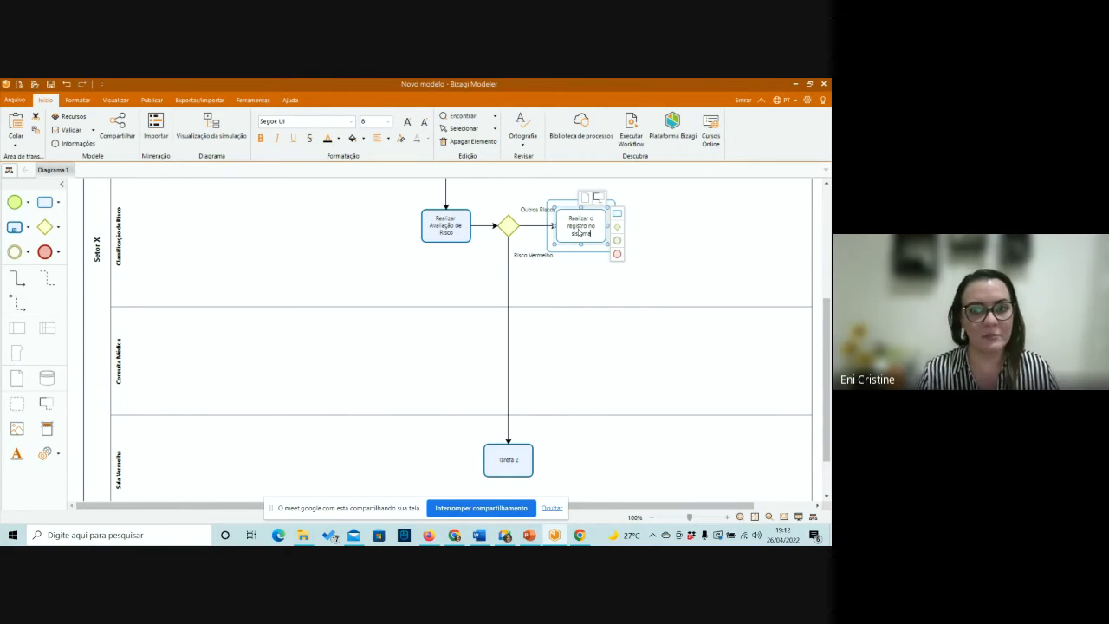
pyautogui.click(592, 336)
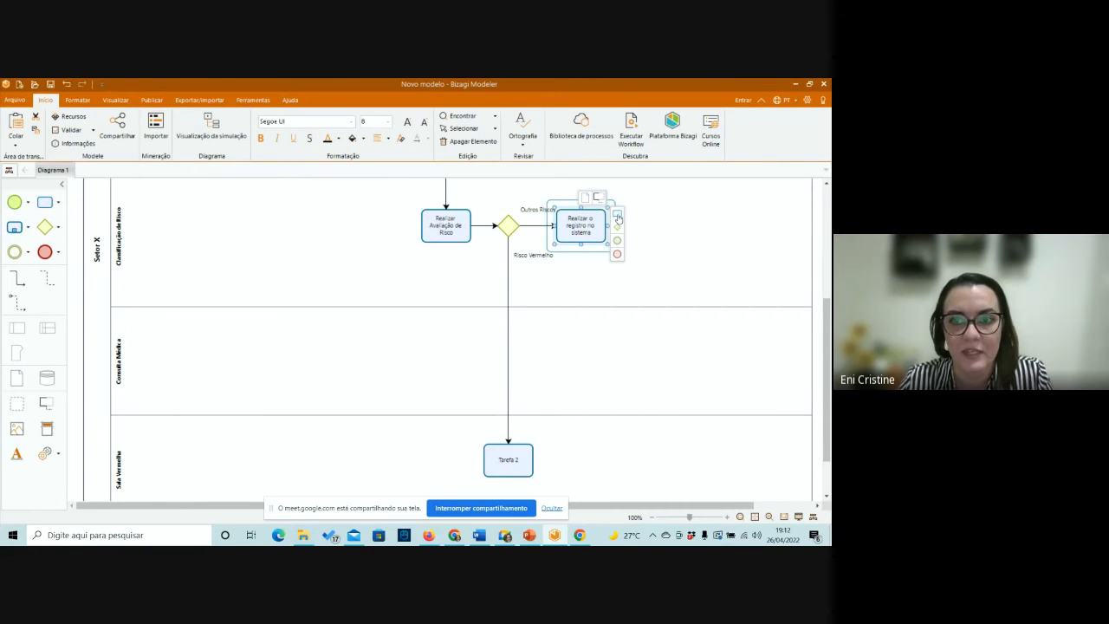
pyautogui.moveTo(618, 217)
pyautogui.mouseDown()
pyautogui.moveTo(594, 284)
pyautogui.moveTo(637, 227)
pyautogui.mouseUp()
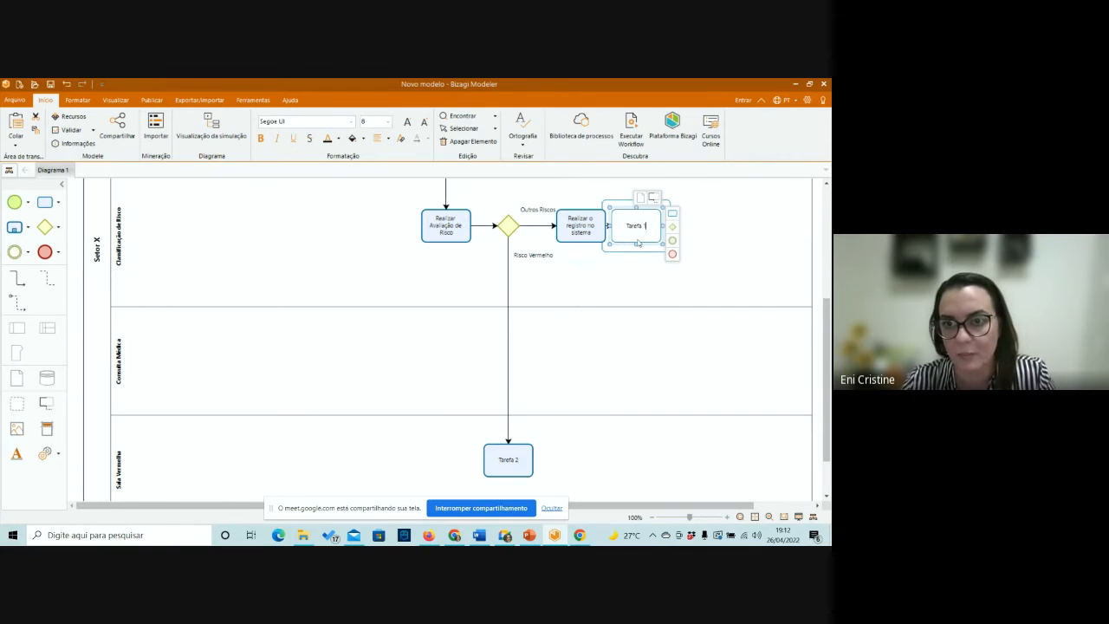
pyautogui.click(641, 244)
pyautogui.press('Delete')
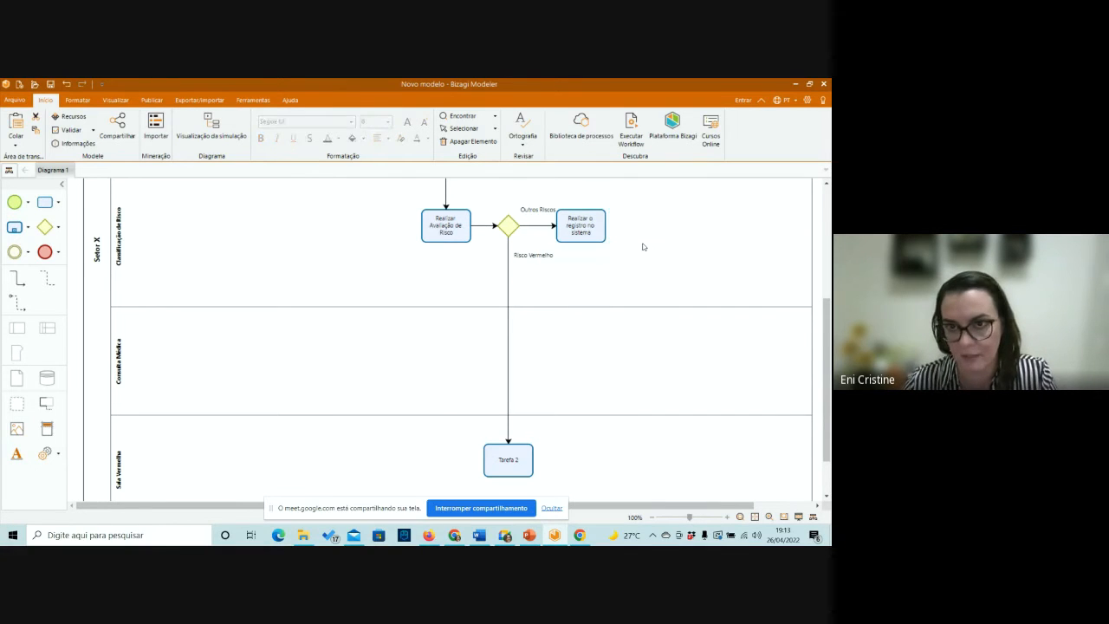
# Add an intermediate event after the "Realizar o registro no sistema" task and set its event type to Timer.
pyautogui.click(590, 224)
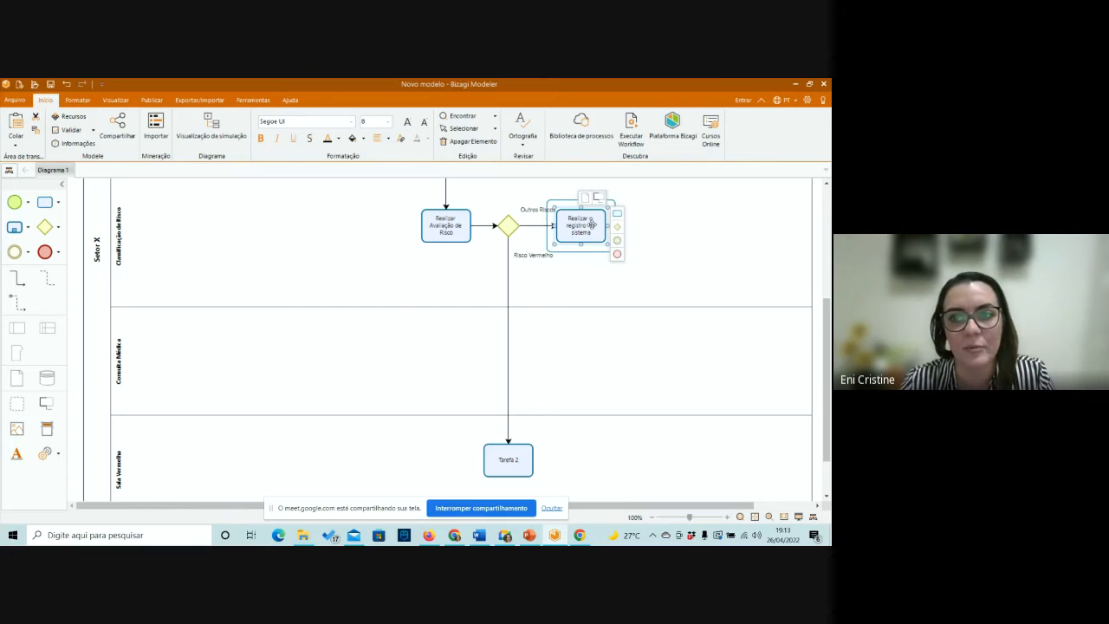
pyautogui.click(594, 272)
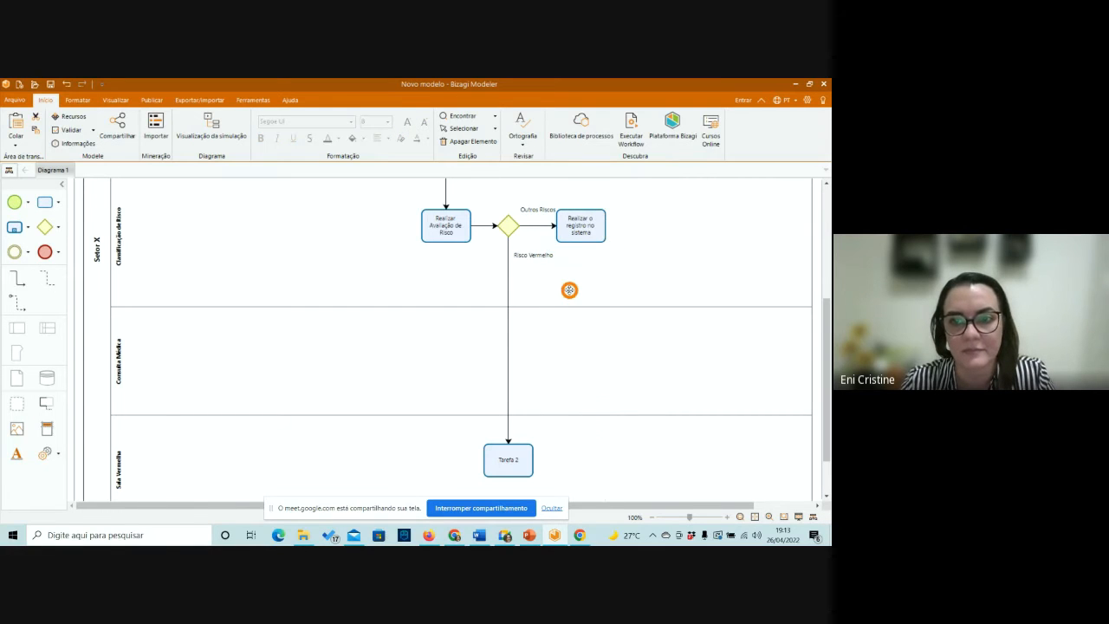
pyautogui.click(638, 226)
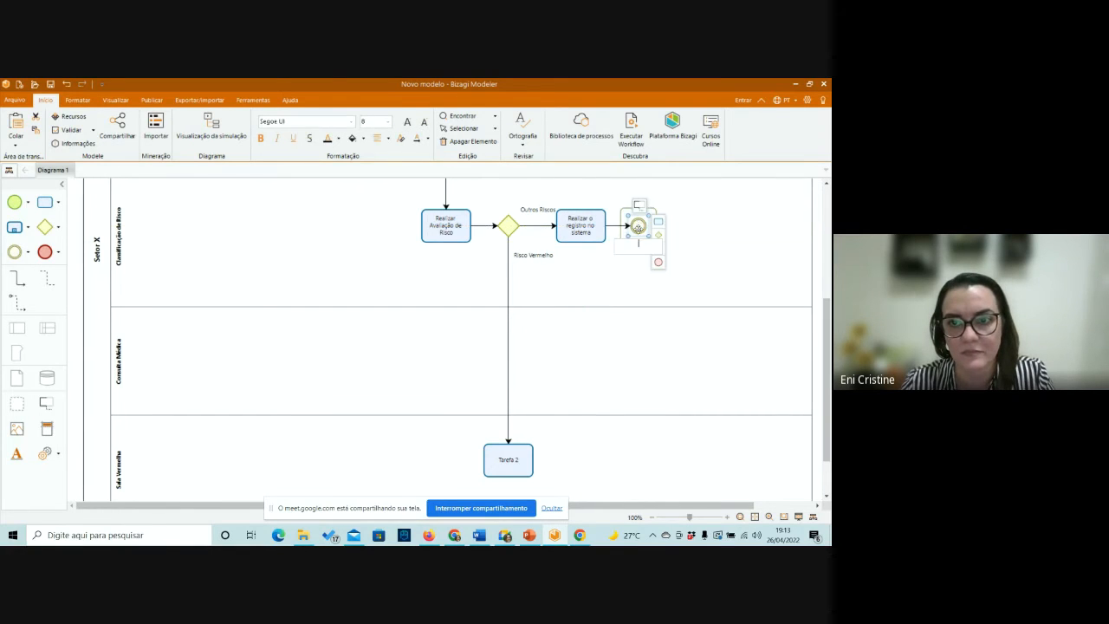
pyautogui.rightClick(638, 226)
pyautogui.moveTo(667, 310)
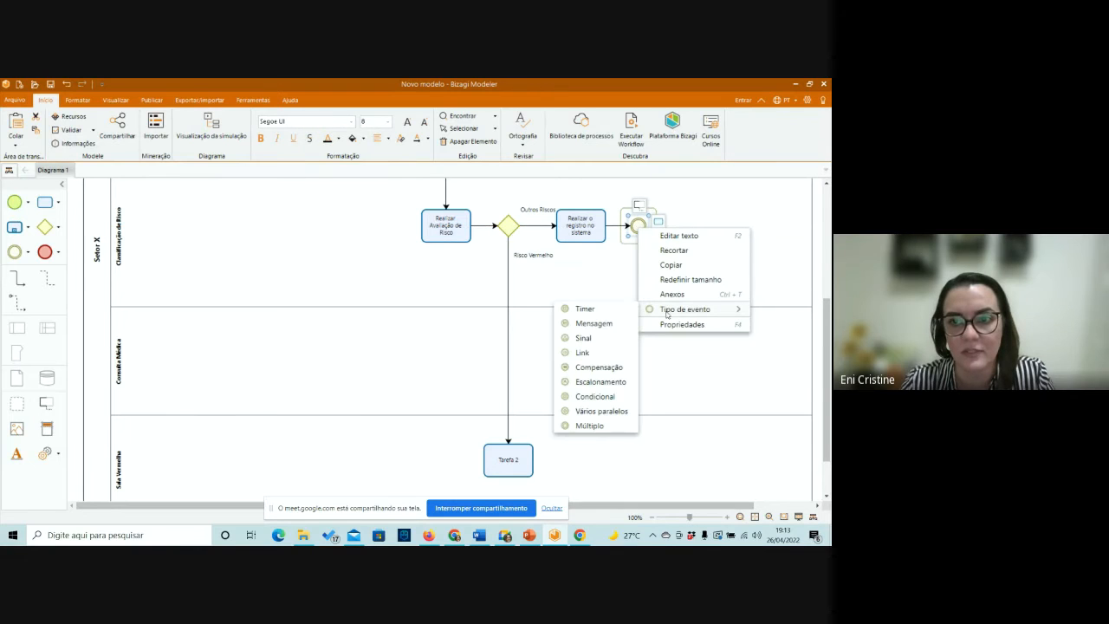
pyautogui.click(620, 310)
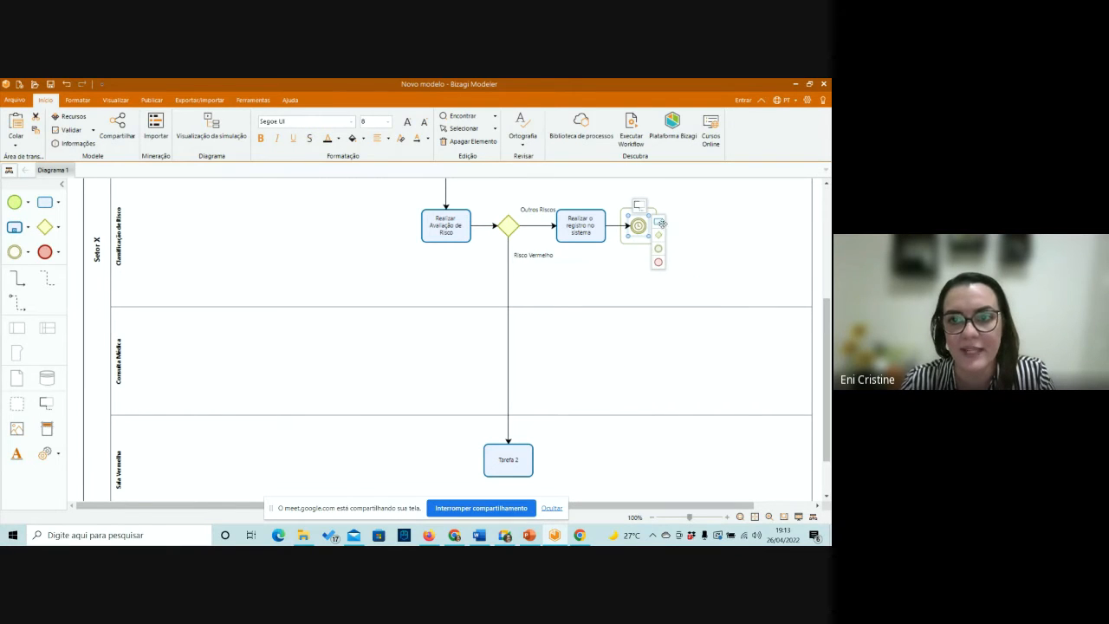
# Add a task in the Consulta Médica lane, connected from the new timer, and name it "Realizar avaliação médica".
pyautogui.moveTo(658, 222); pyautogui.dragTo(637, 359)
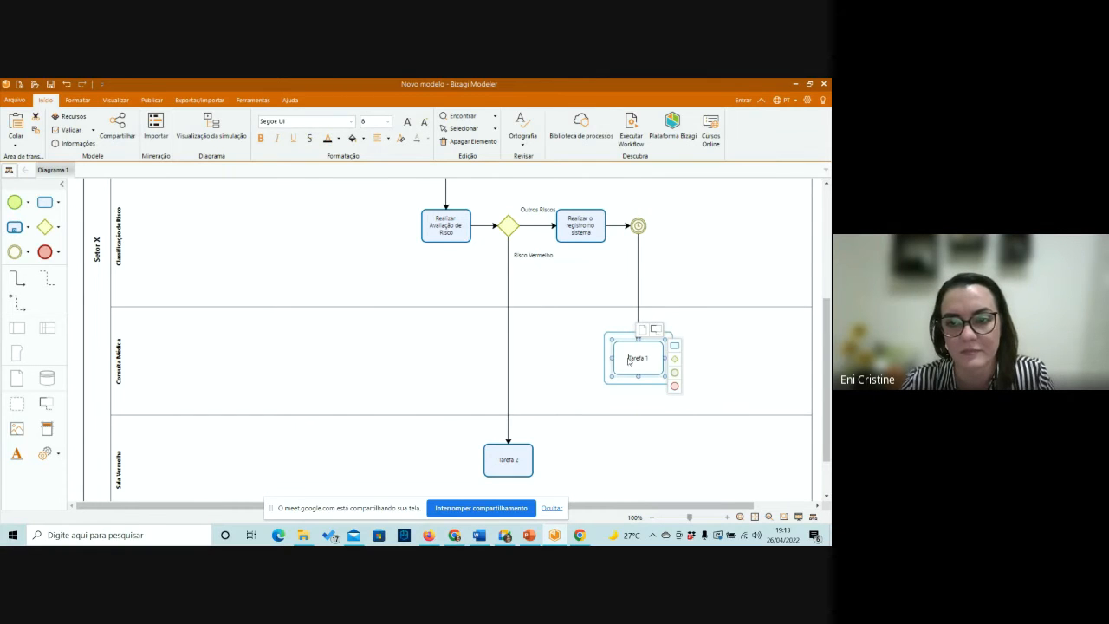
pyautogui.doubleClick(628, 358)
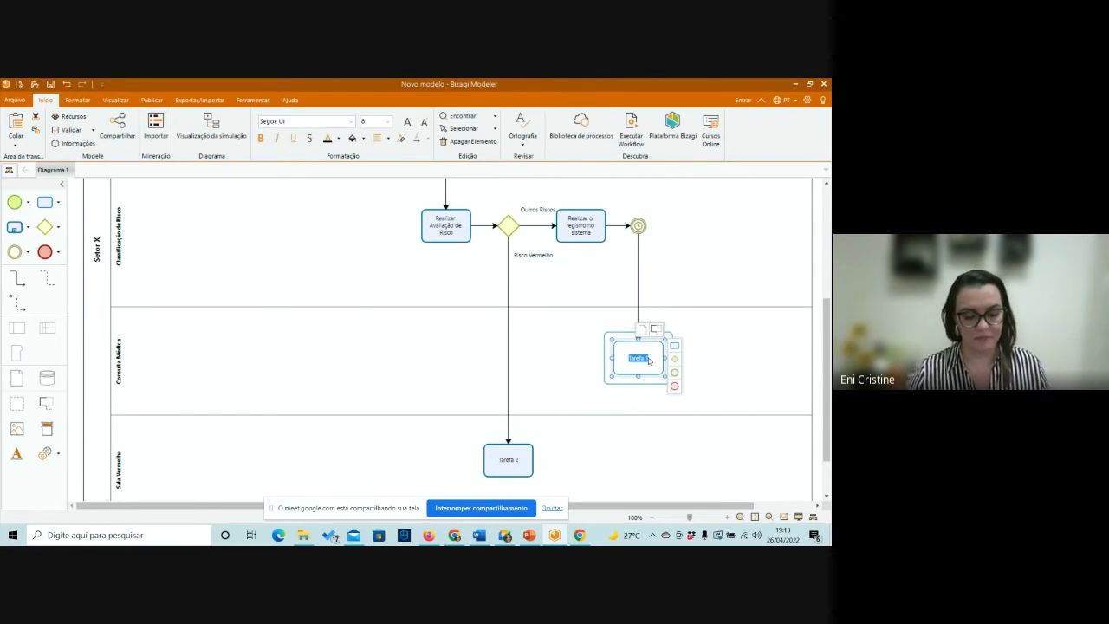
pyautogui.write('Realizar')
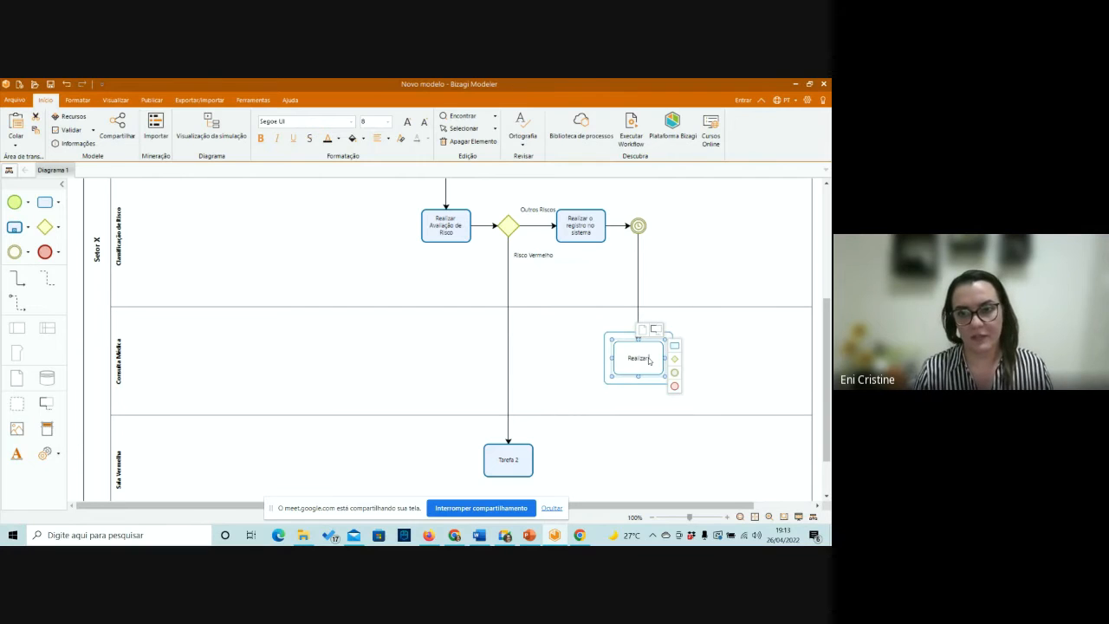
pyautogui.write(' avalia')
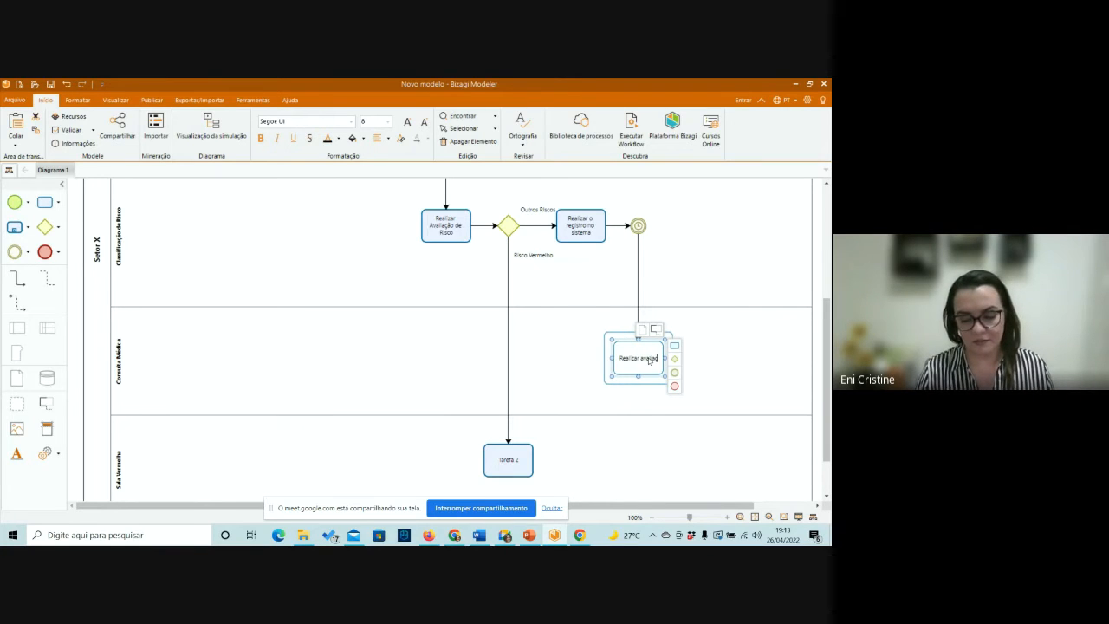
pyautogui.write('ção médica')
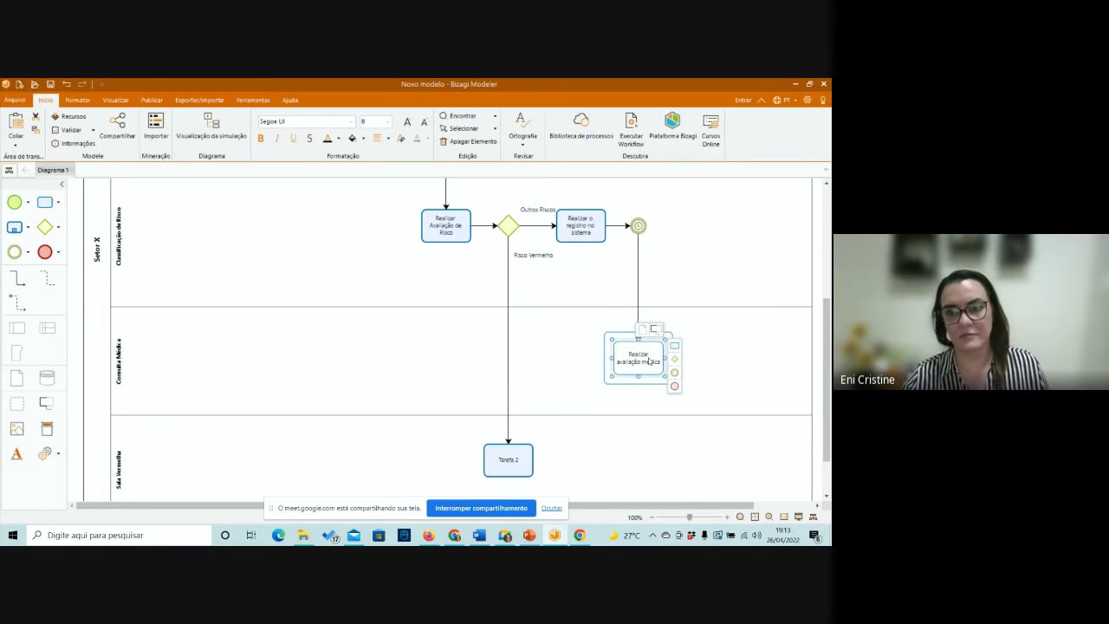
pyautogui.click(724, 382)
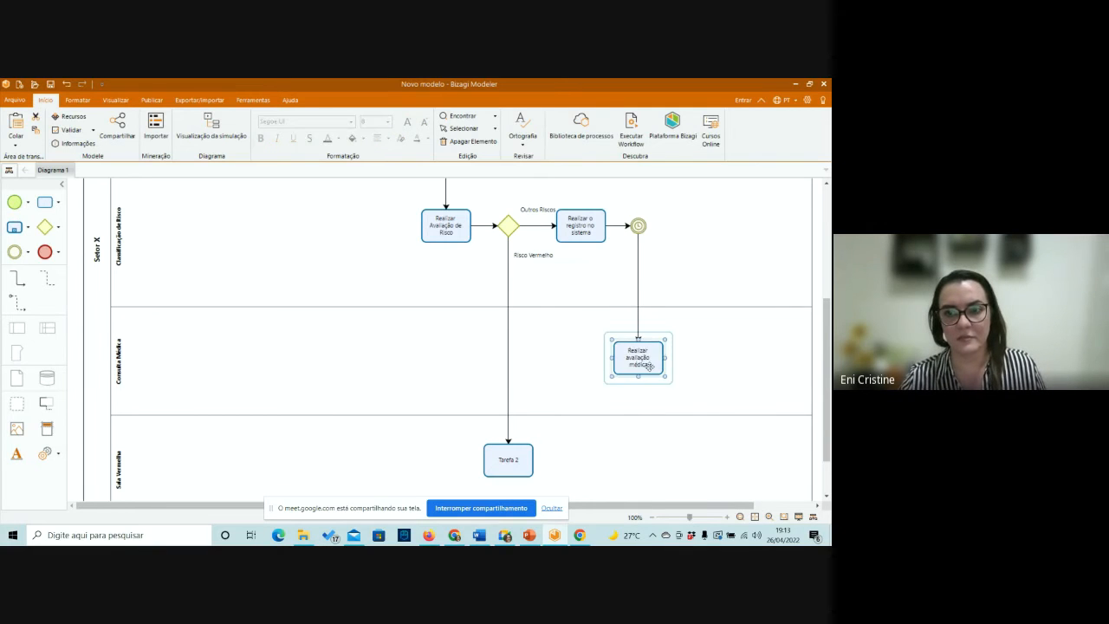
# Add a connected task after "Realizar avaliação médica" and name it "Definir conduta".
pyautogui.click(660, 358)
pyautogui.click(675, 346)
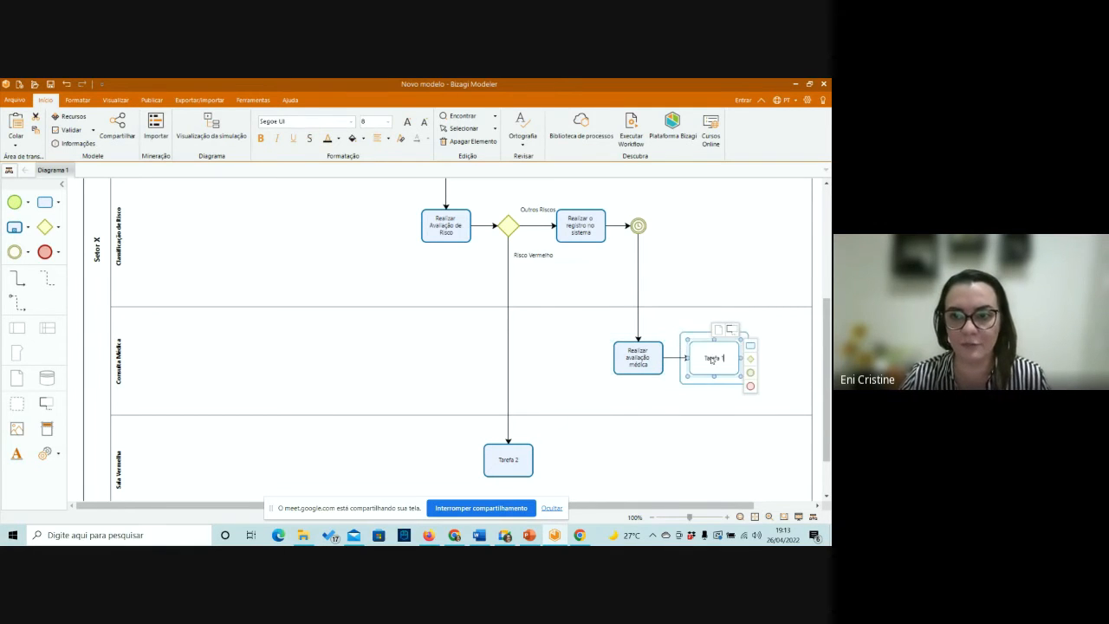
pyautogui.moveTo(713, 362); pyautogui.dragTo(748, 370)
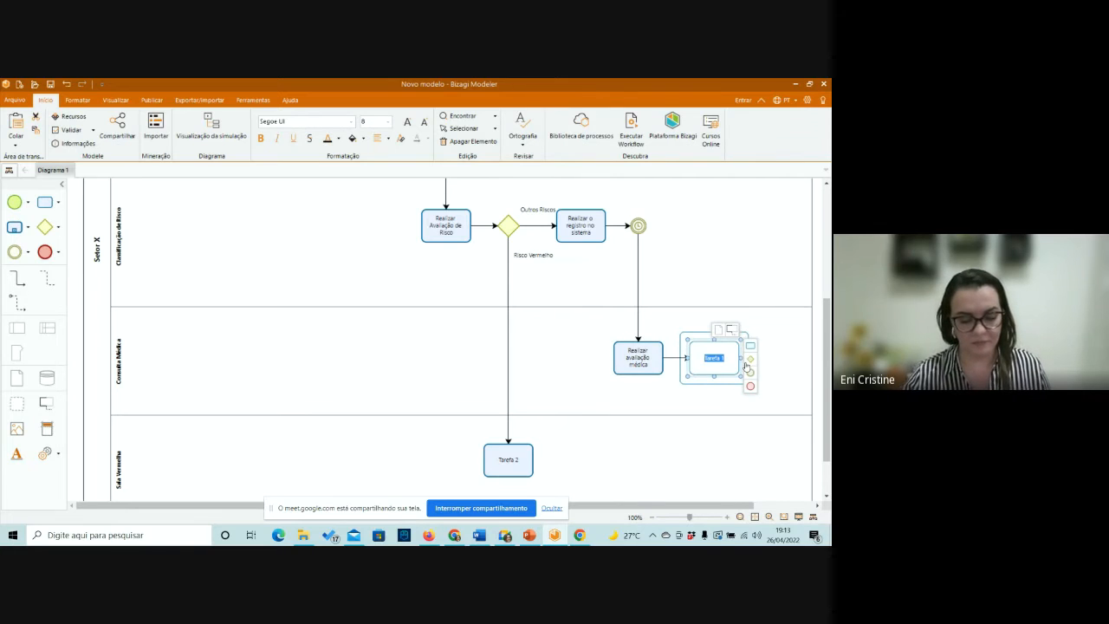
pyautogui.write('Cefinir')
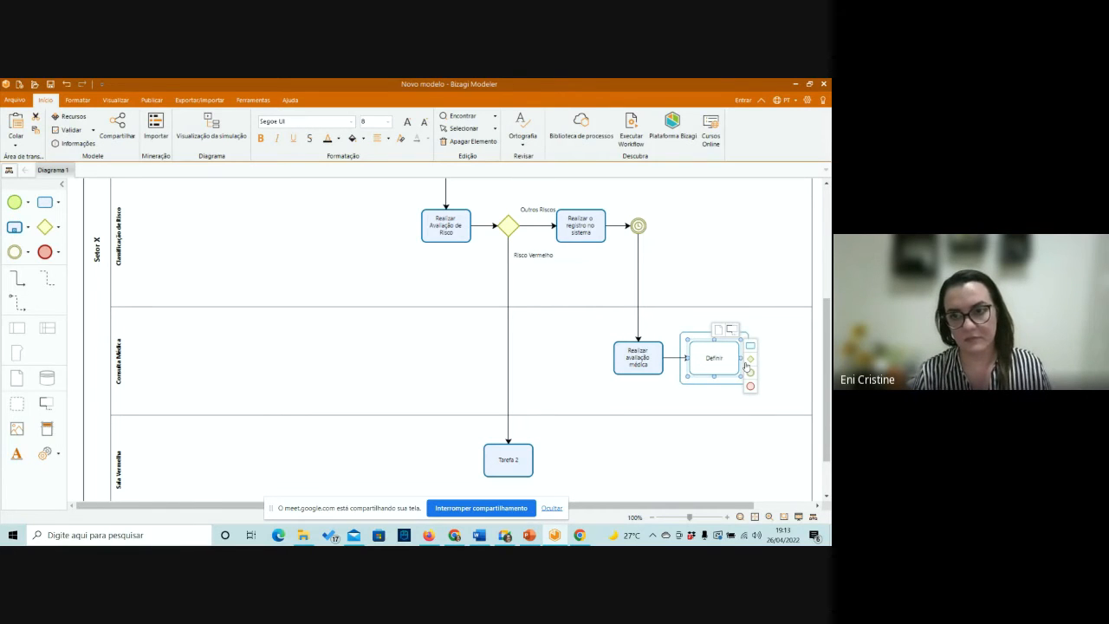
pyautogui.write(' condu')
pyautogui.write('ta')
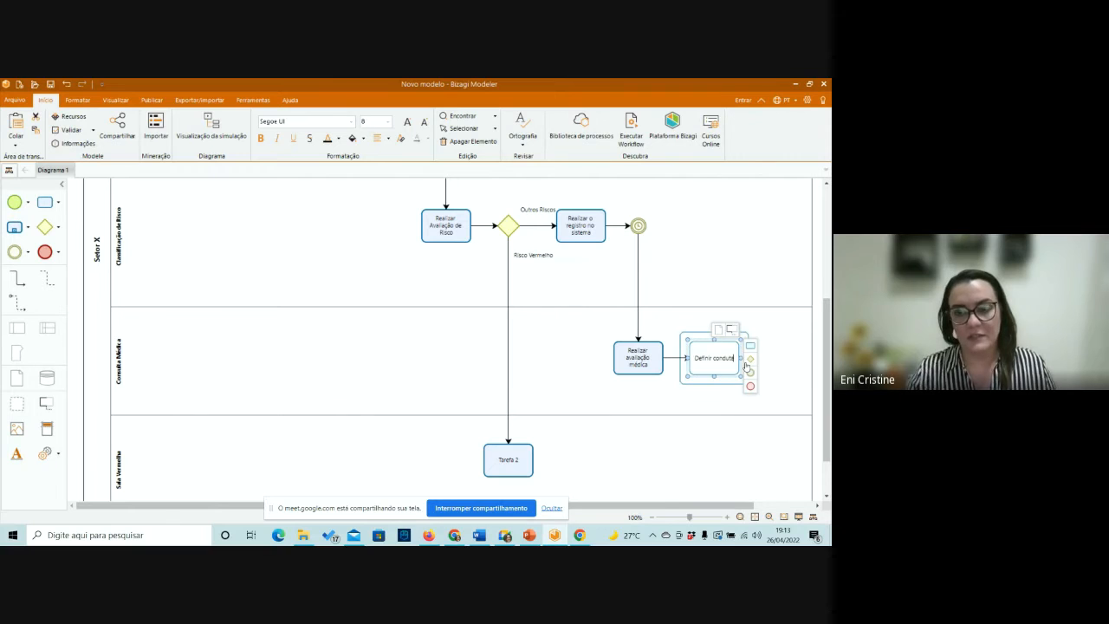
# Add a connected gateway after "Definir conduta" and widen the Setor X pool to make room beyond it.
pyautogui.click(752, 359)
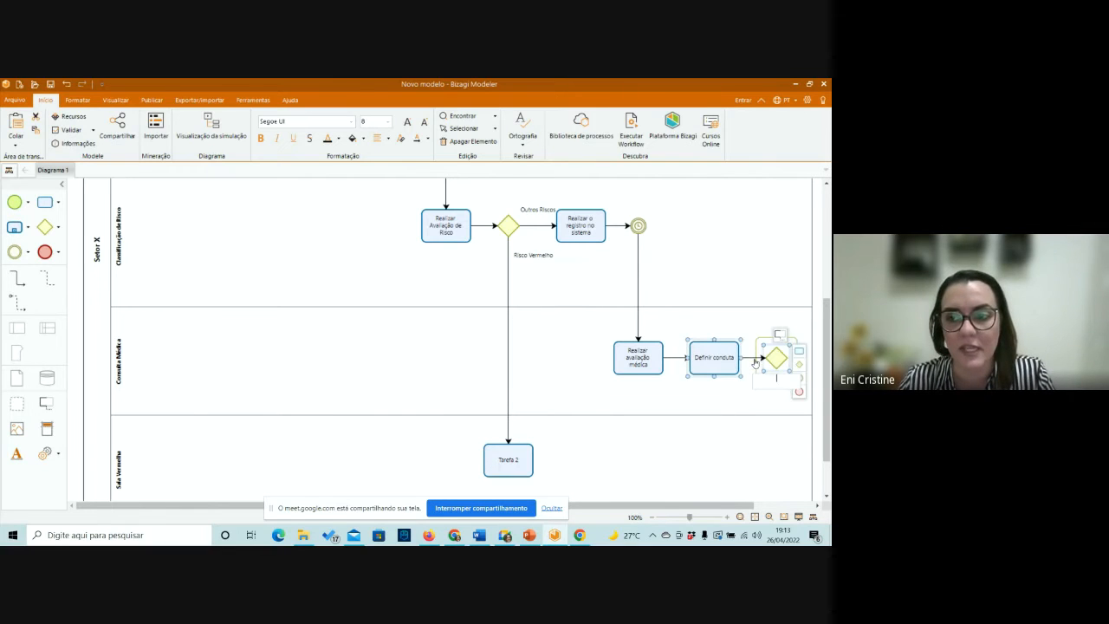
pyautogui.moveTo(643, 508); pyautogui.dragTo(703, 508)
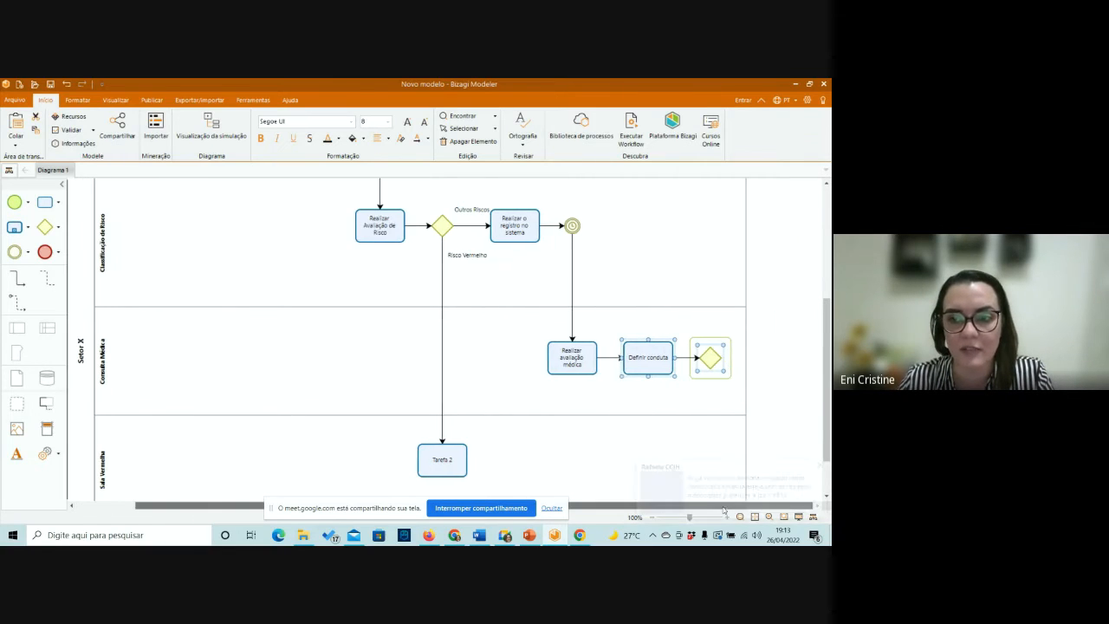
pyautogui.click(745, 370)
pyautogui.moveTo(745, 255); pyautogui.dragTo(816, 250)
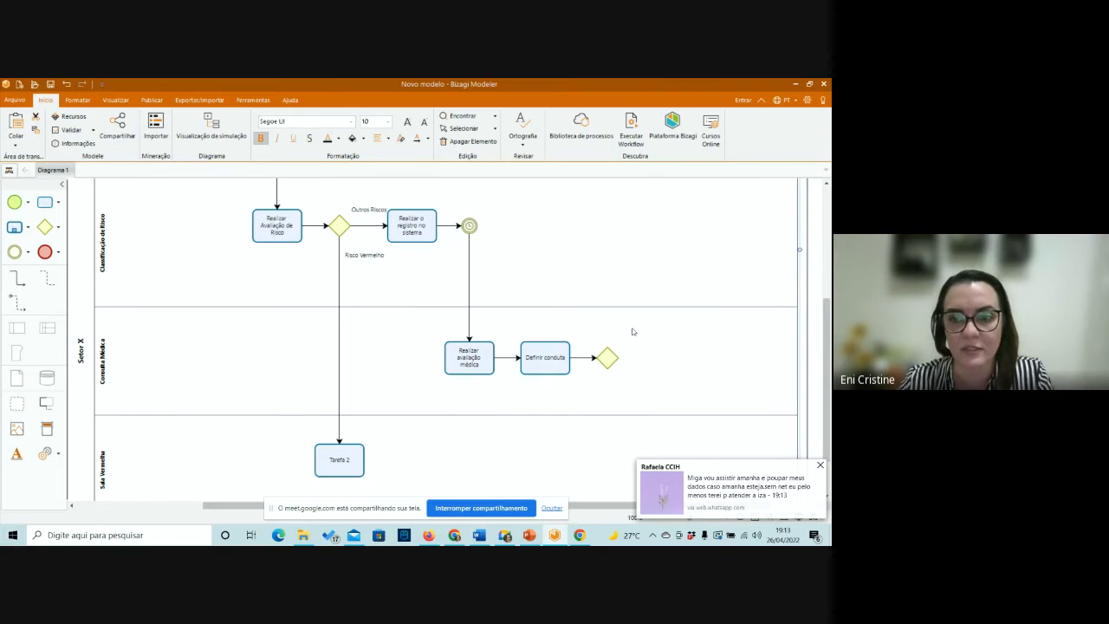
# Add an end event after the Consulta Médica gateway, label their connector "Sem conduta" and place the label above the line.
pyautogui.click(608, 356)
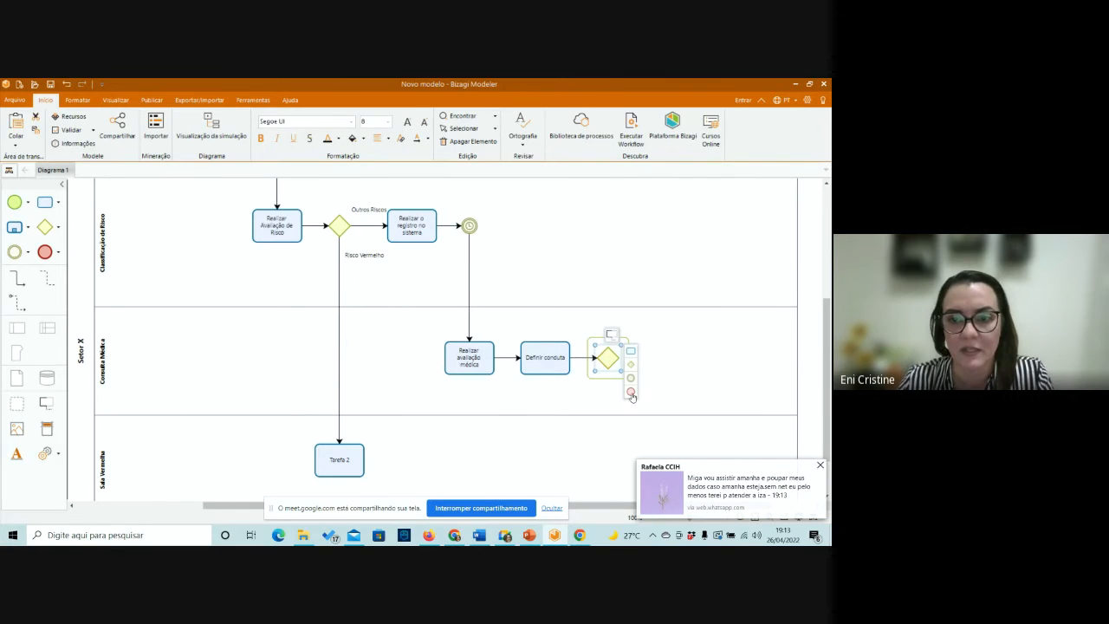
pyautogui.click(631, 391)
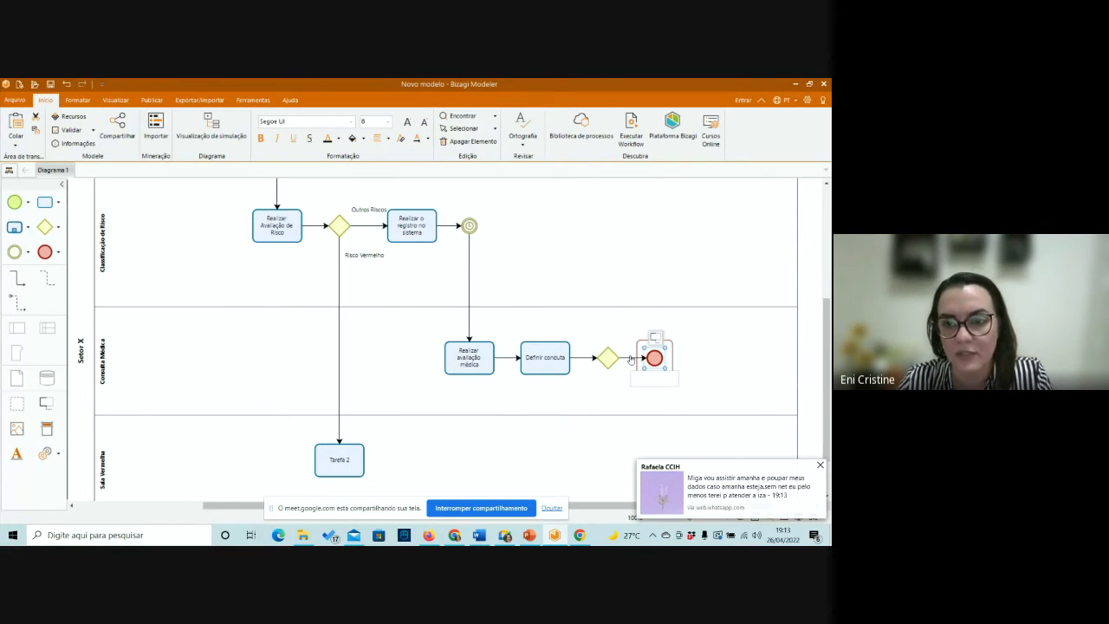
pyautogui.rightClick(631, 357)
pyautogui.click(653, 364)
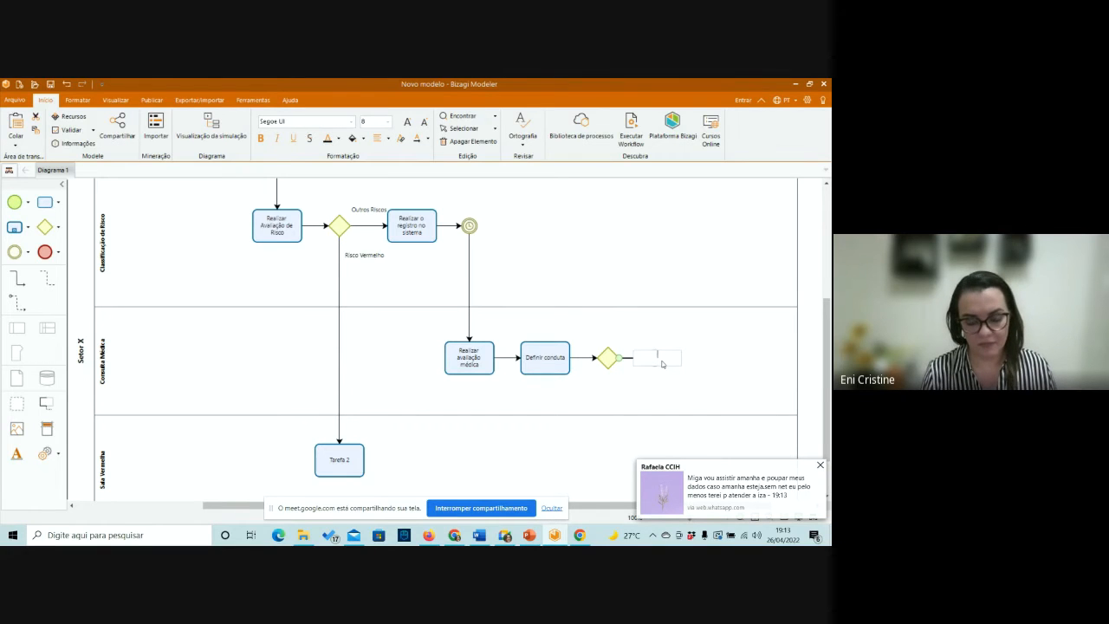
pyautogui.write('Sem con')
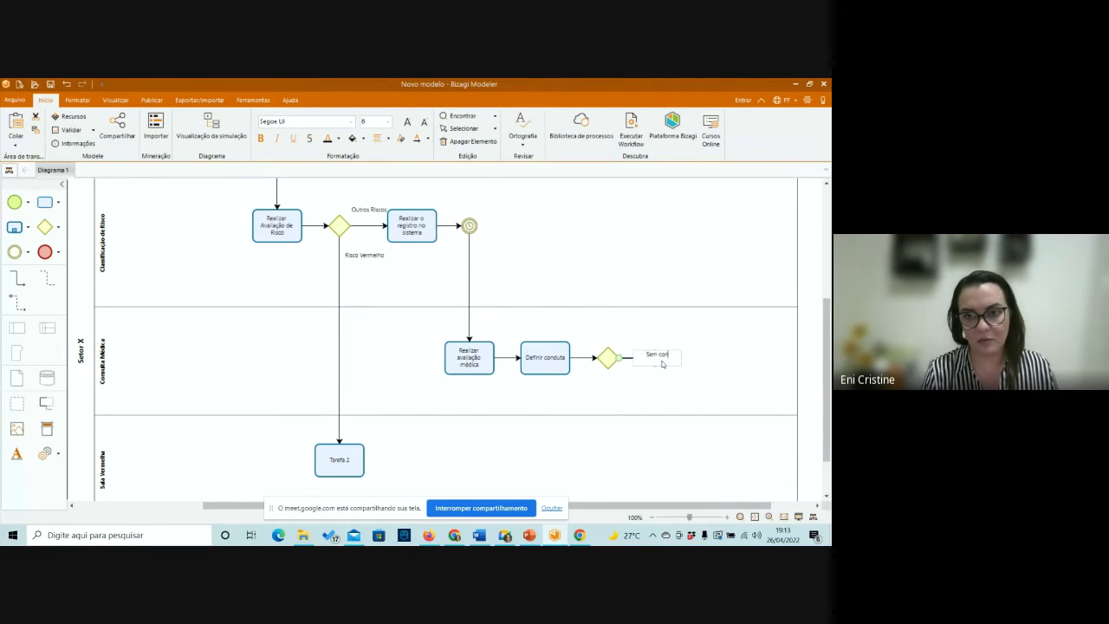
pyautogui.write('duta')
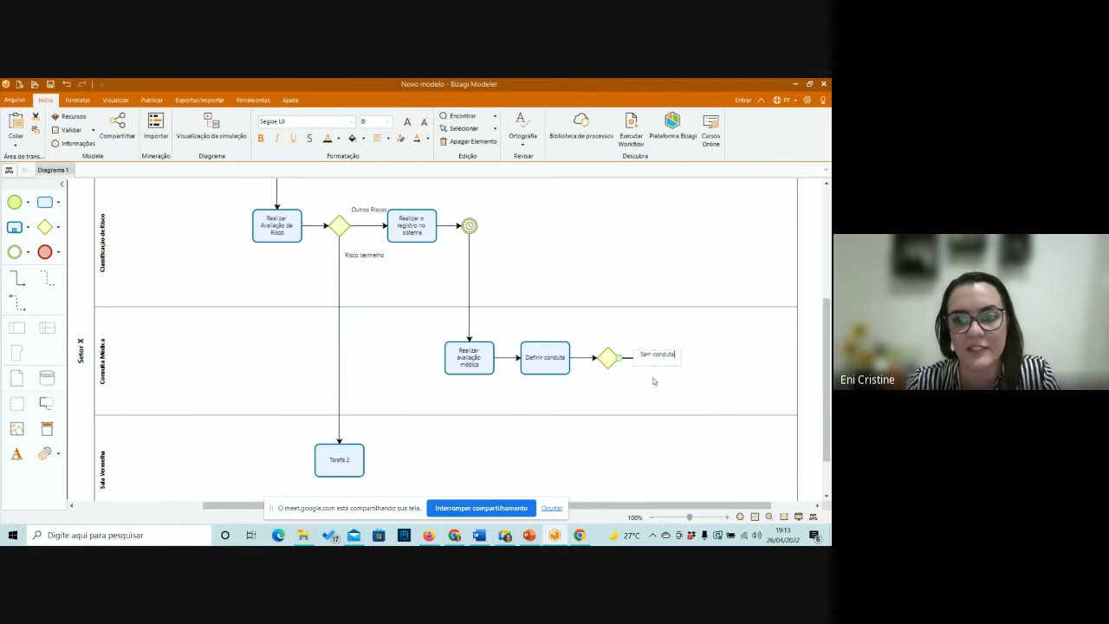
pyautogui.click(654, 382)
pyautogui.moveTo(662, 356); pyautogui.dragTo(635, 337)
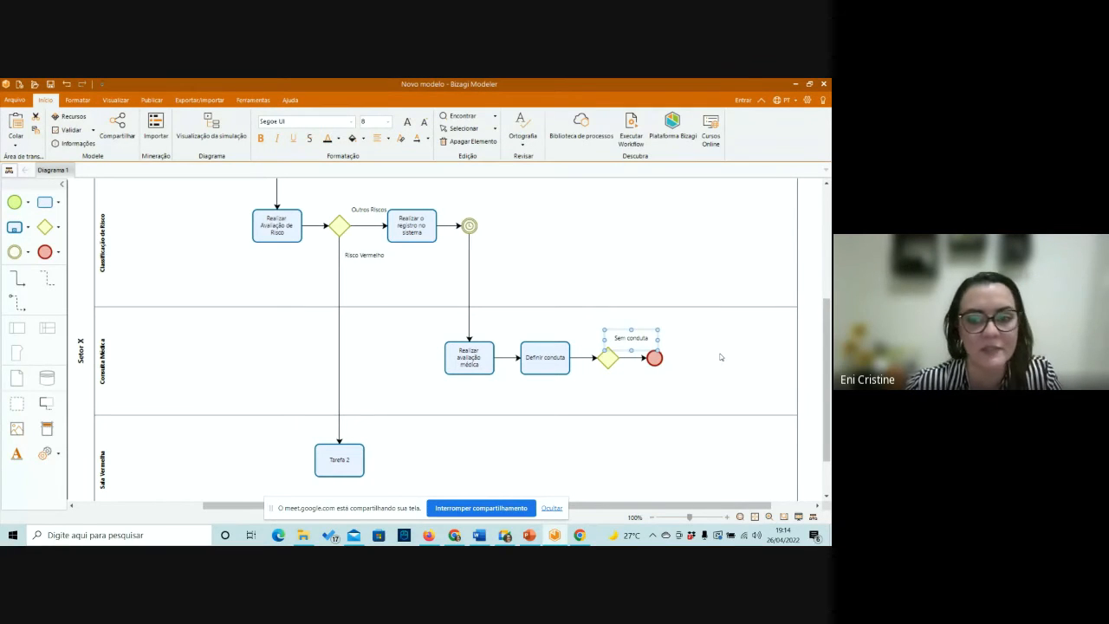
# Review the process flow across the Recepção, Classificação de Risco, Consulta Médica and Sala Vermelha lanes.
pyautogui.scroll(3, 758, 372)
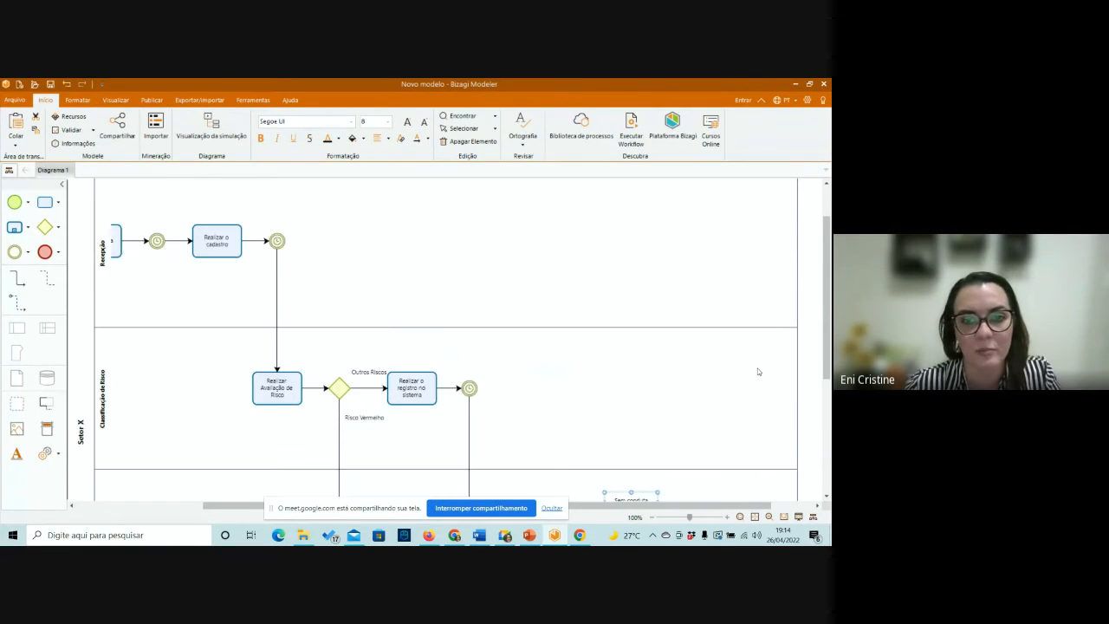
pyautogui.scroll(-2, 758, 371)
pyautogui.scroll(1, 758, 371)
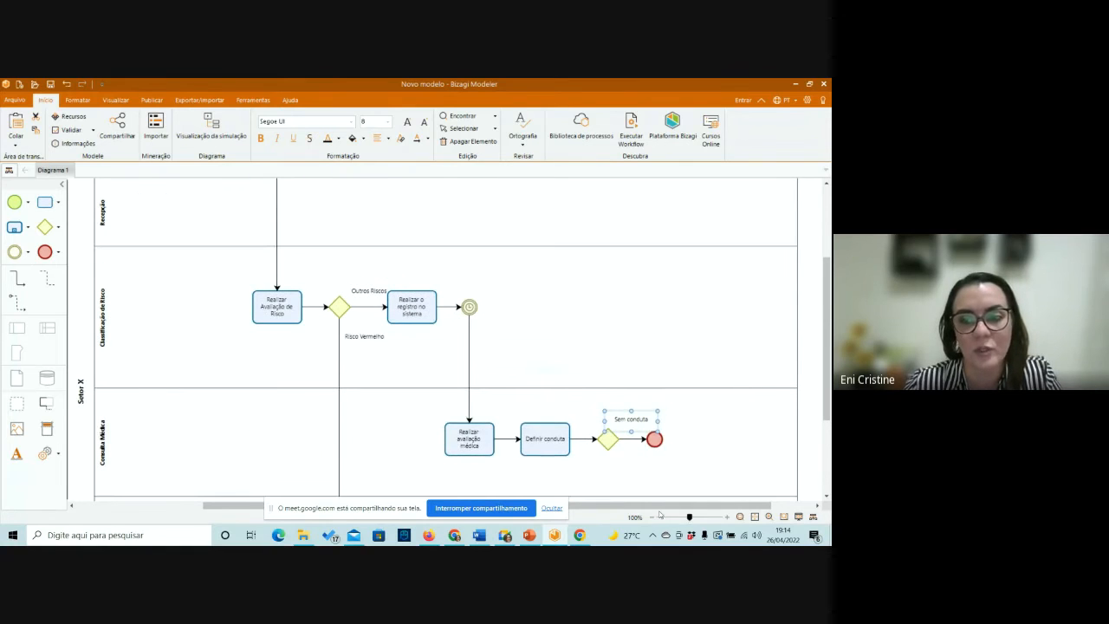
pyautogui.moveTo(654, 507); pyautogui.dragTo(528, 507)
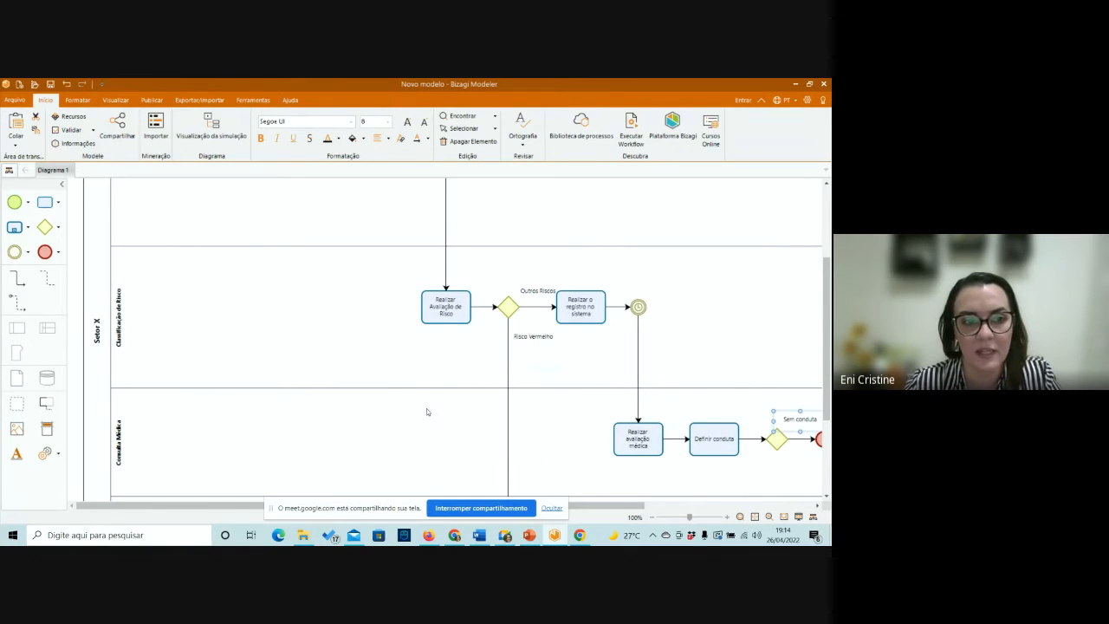
pyautogui.scroll(2, 425, 412)
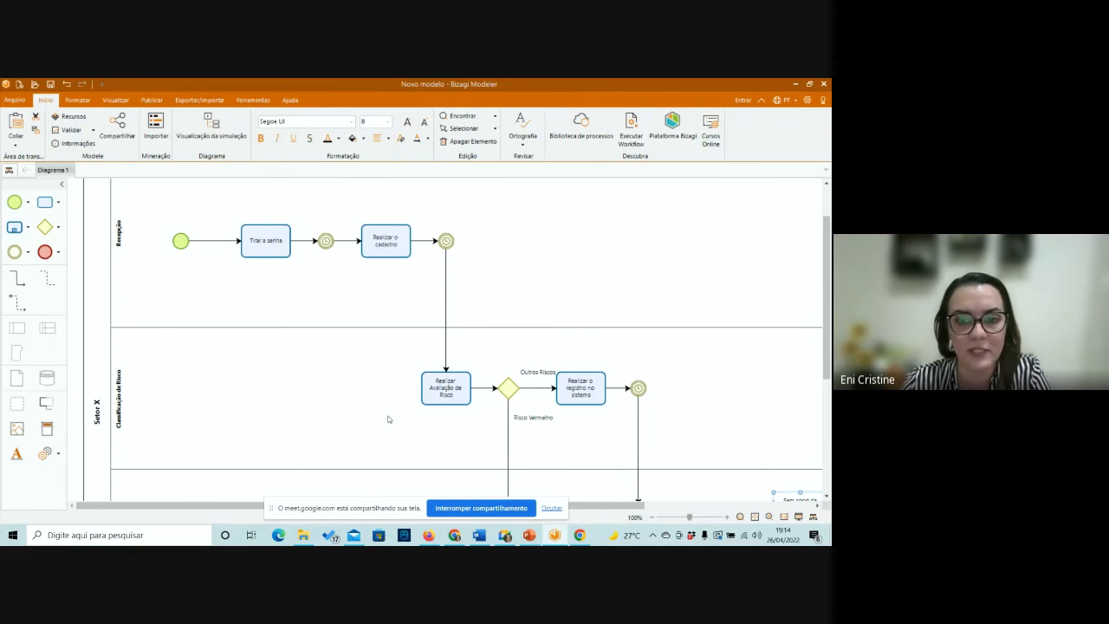
pyautogui.scroll(-2, 362, 386)
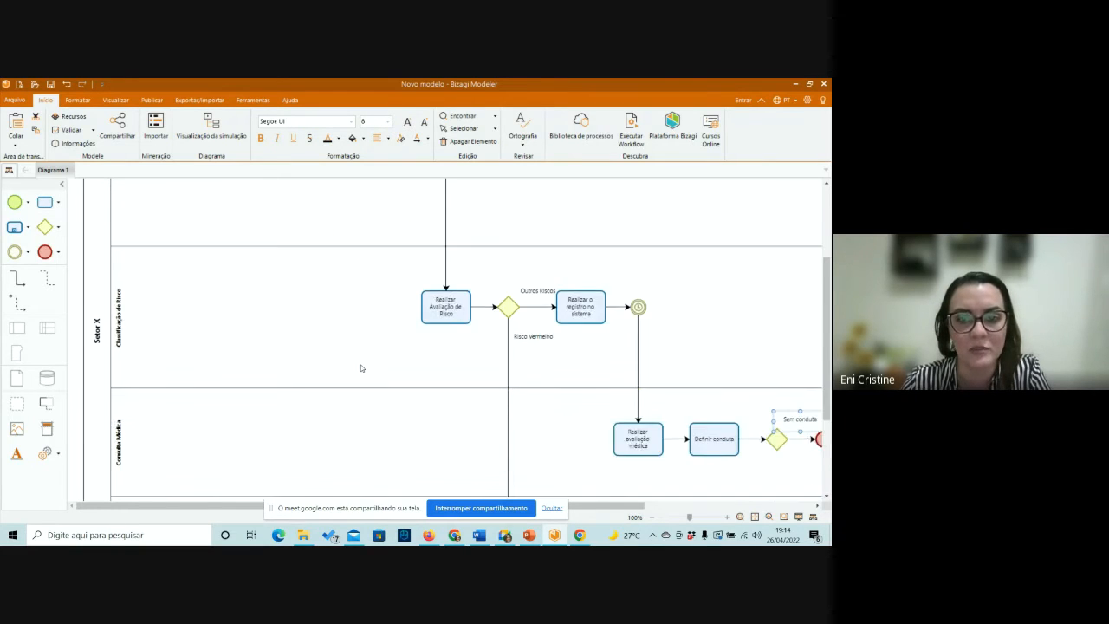
pyautogui.scroll(2, 361, 368)
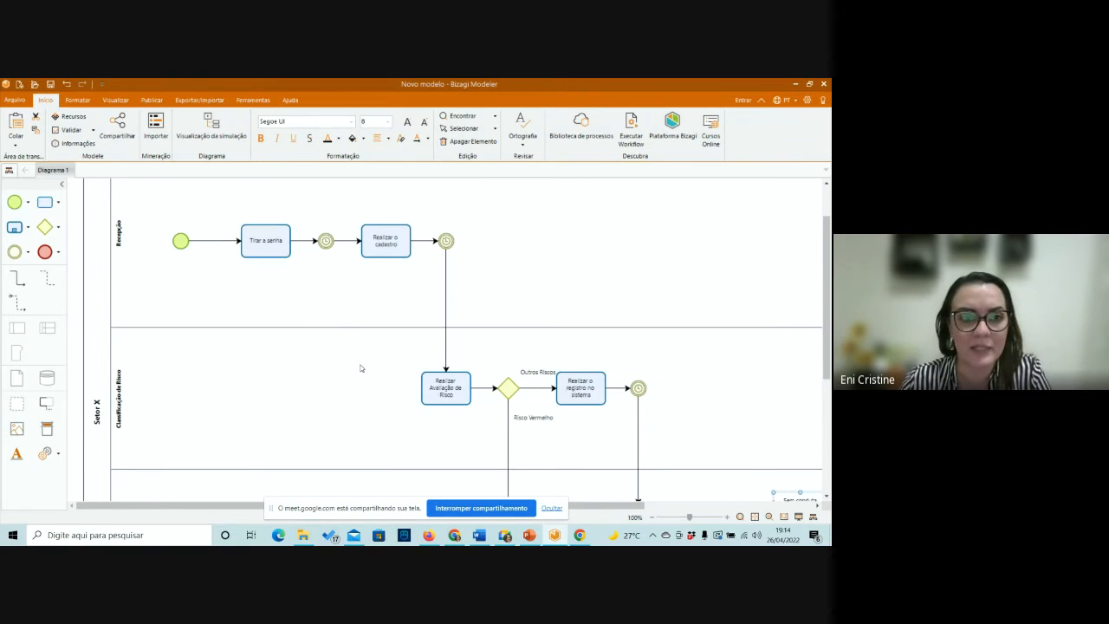
pyautogui.scroll(1, 361, 368)
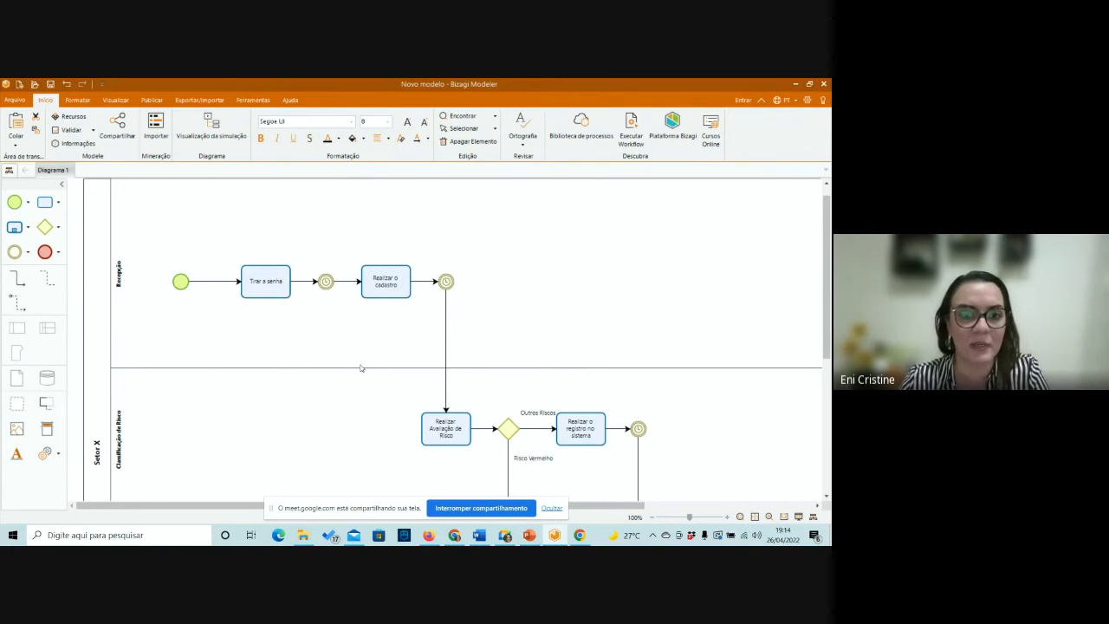
pyautogui.scroll(-5, 361, 368)
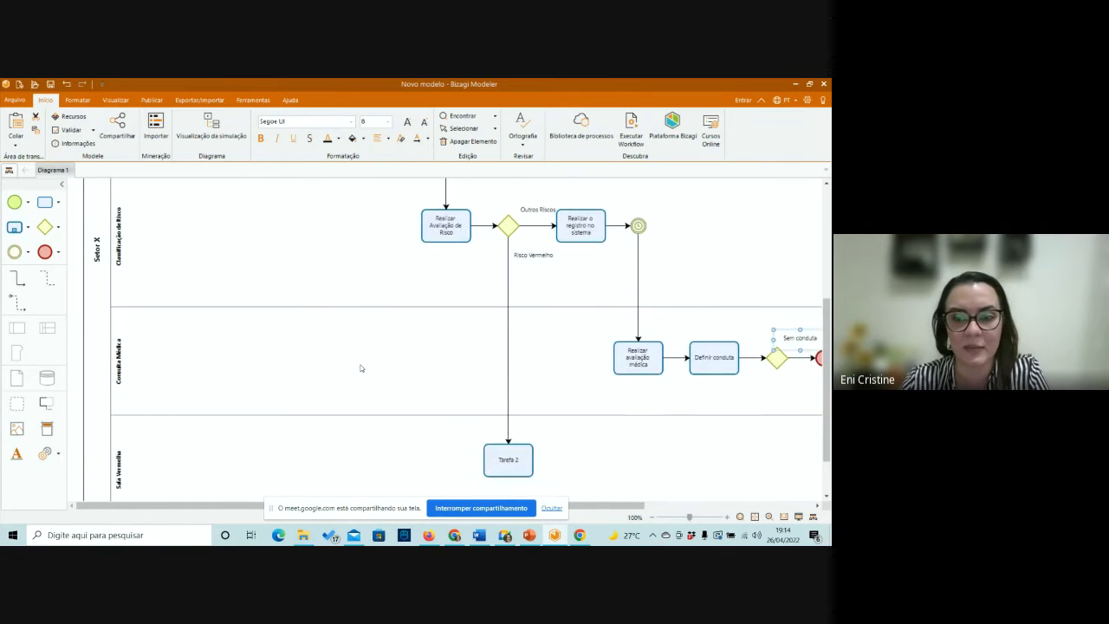
pyautogui.scroll(1, 361, 368)
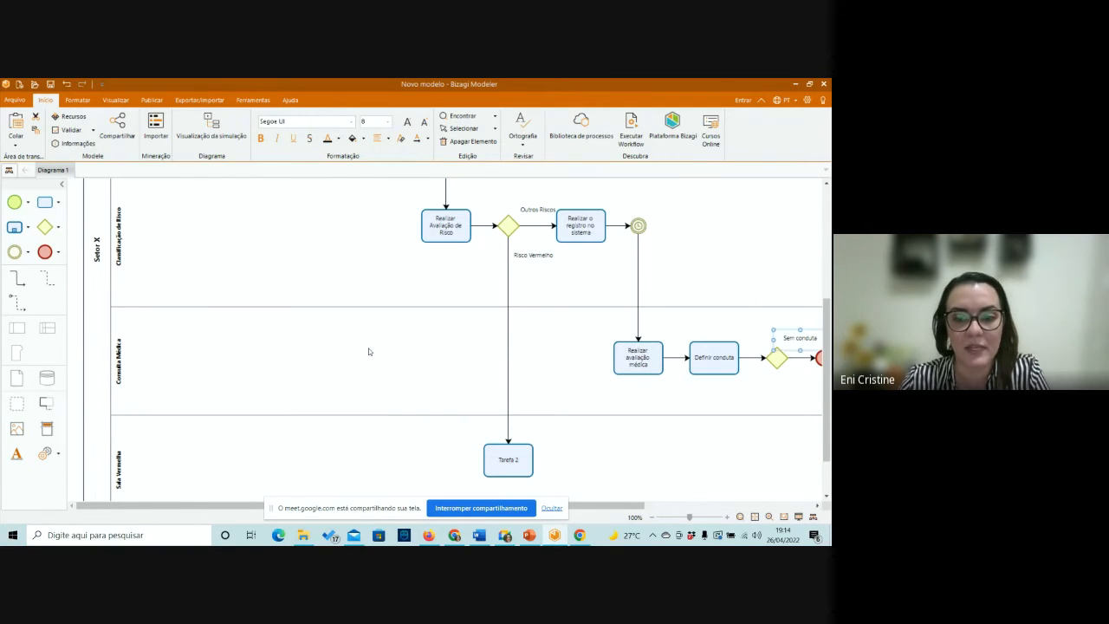
# Stop sharing the screen in the Google Meet call.
pyautogui.click(442, 508)
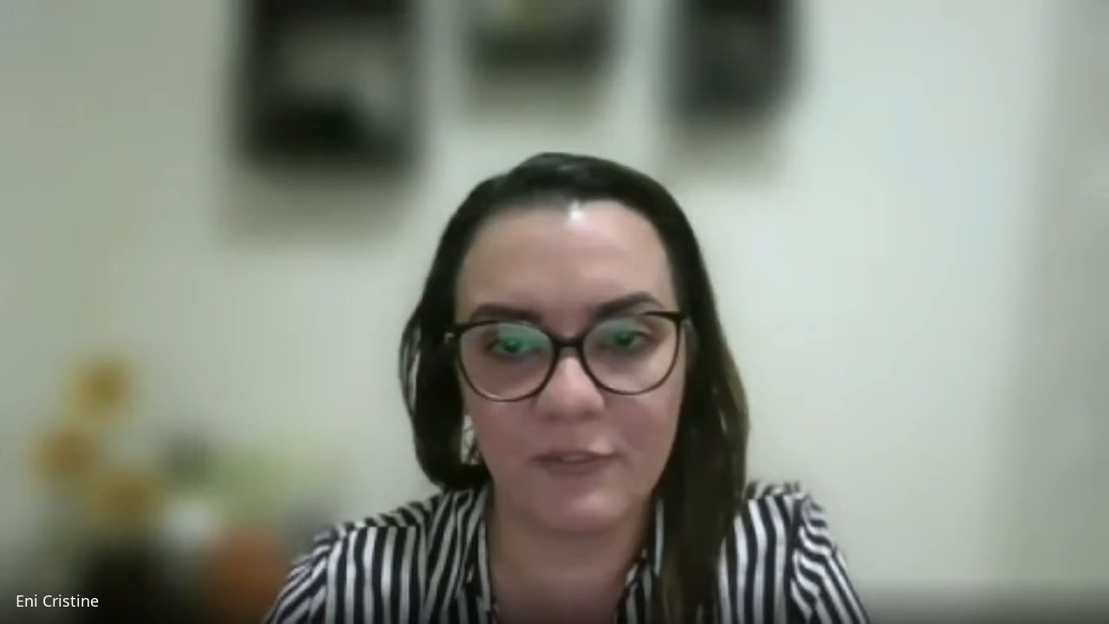